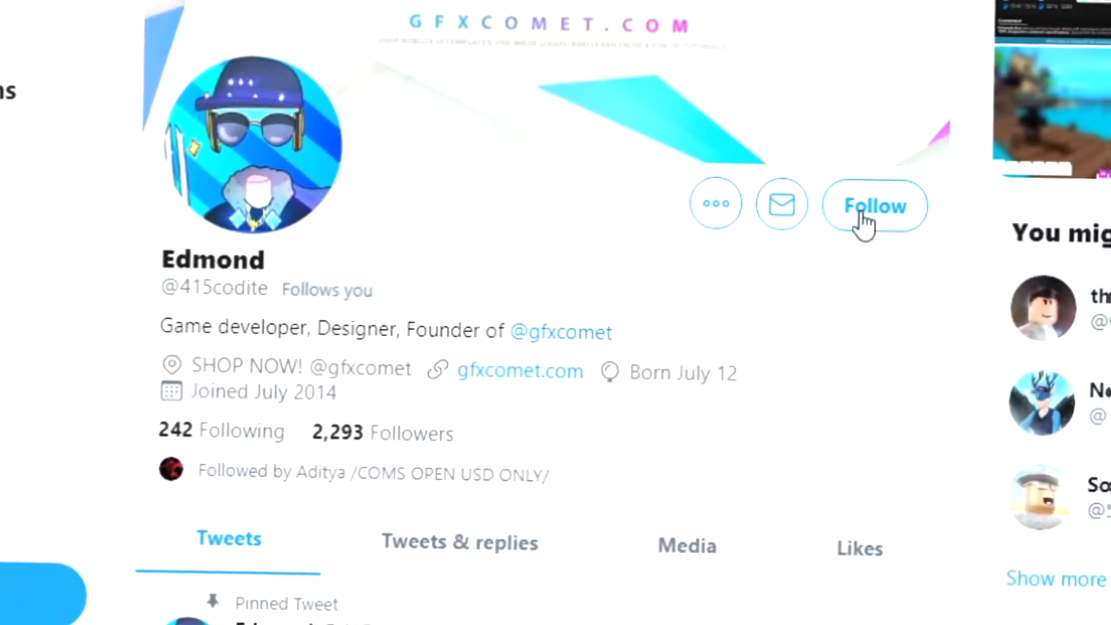
# Follow the designer's profile and GFX COMET on Twitter, with tweet notifications on for both
pyautogui.click(861, 214)
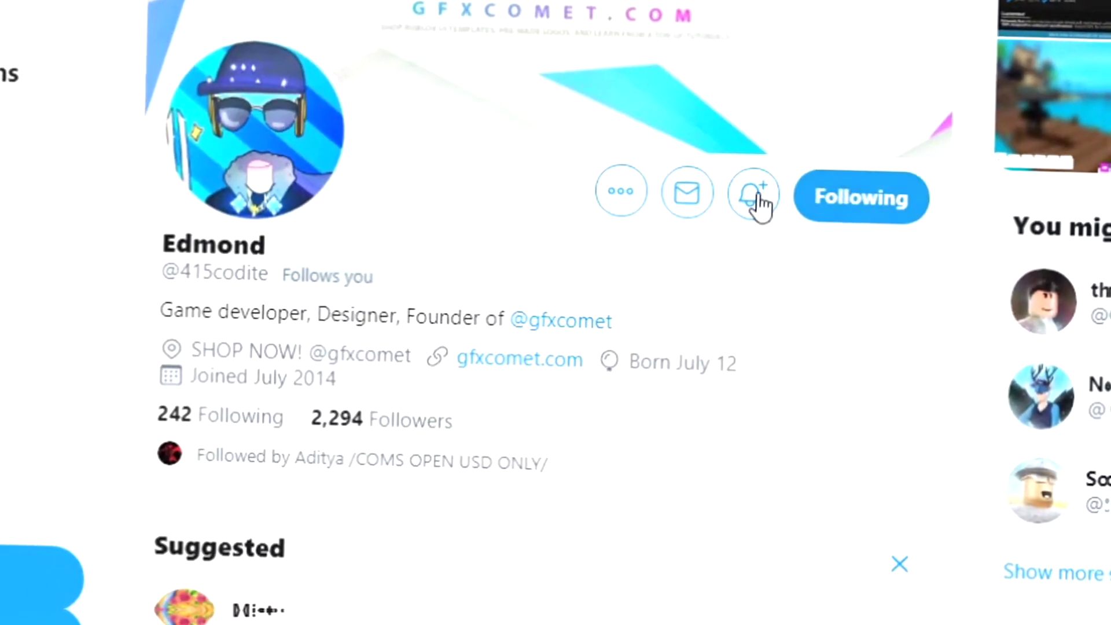
pyautogui.click(755, 197)
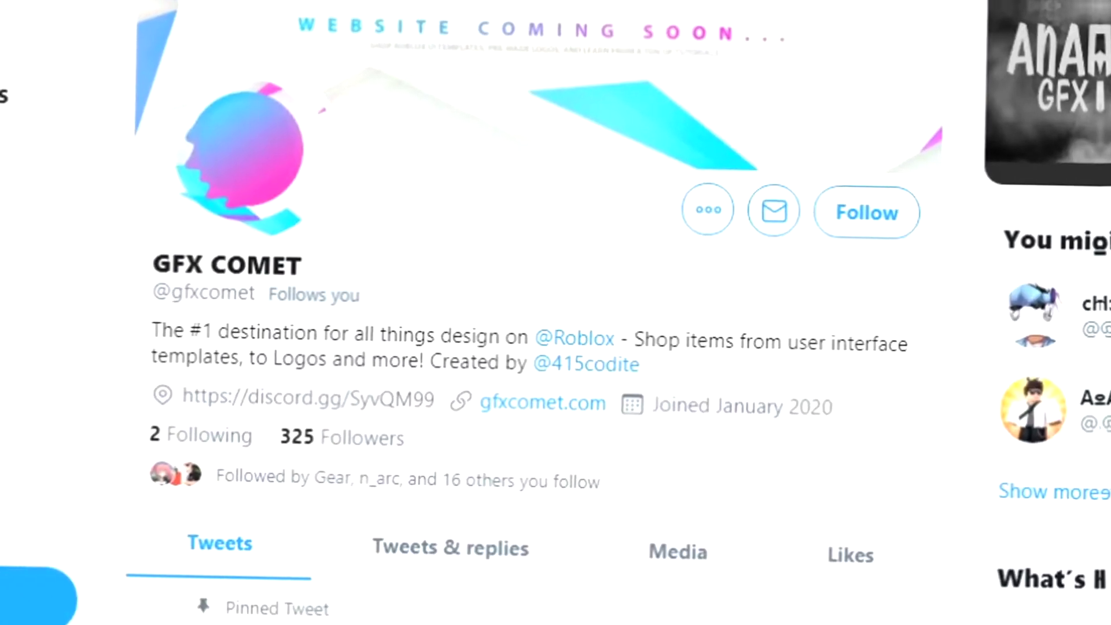
pyautogui.click(877, 214)
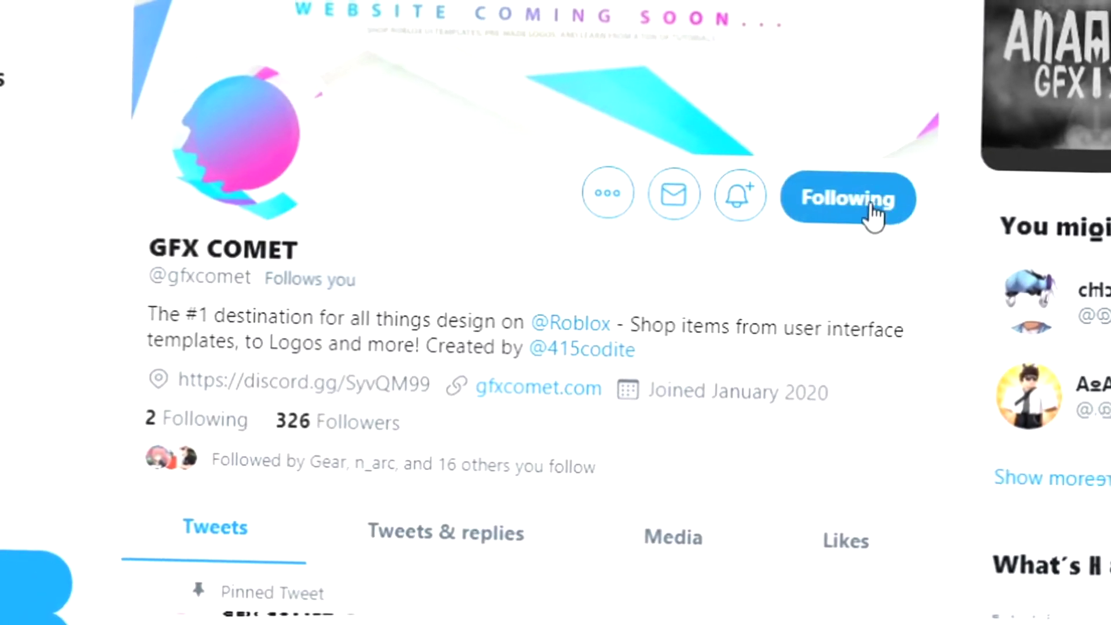
pyautogui.click(740, 197)
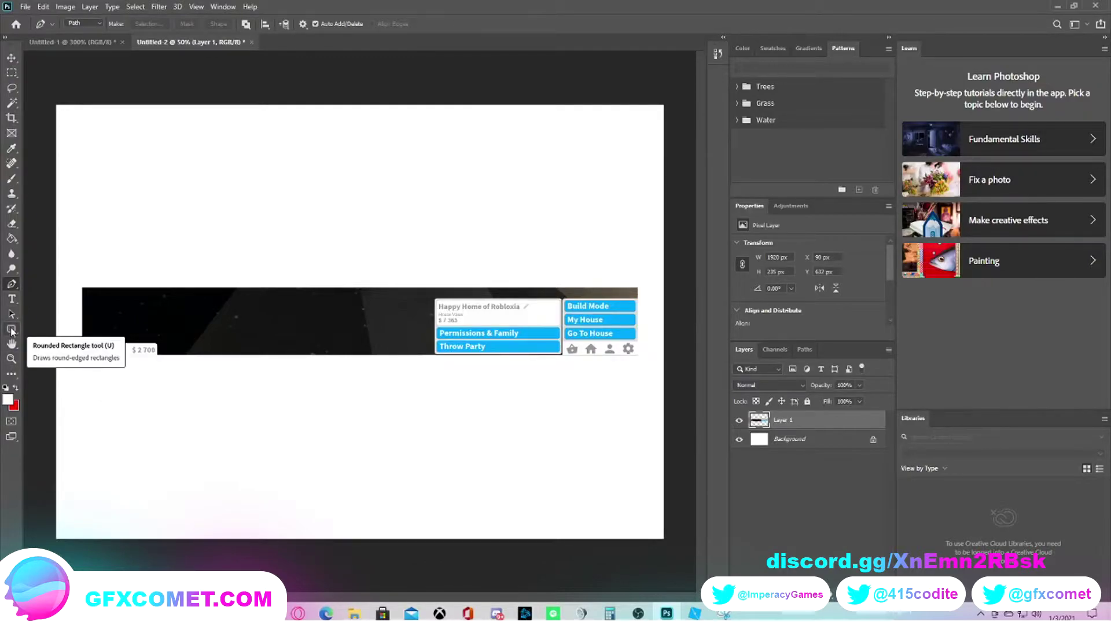
# Move the dark UI banner lower on the canvas and zoom to 100%
pyautogui.click(11, 58)
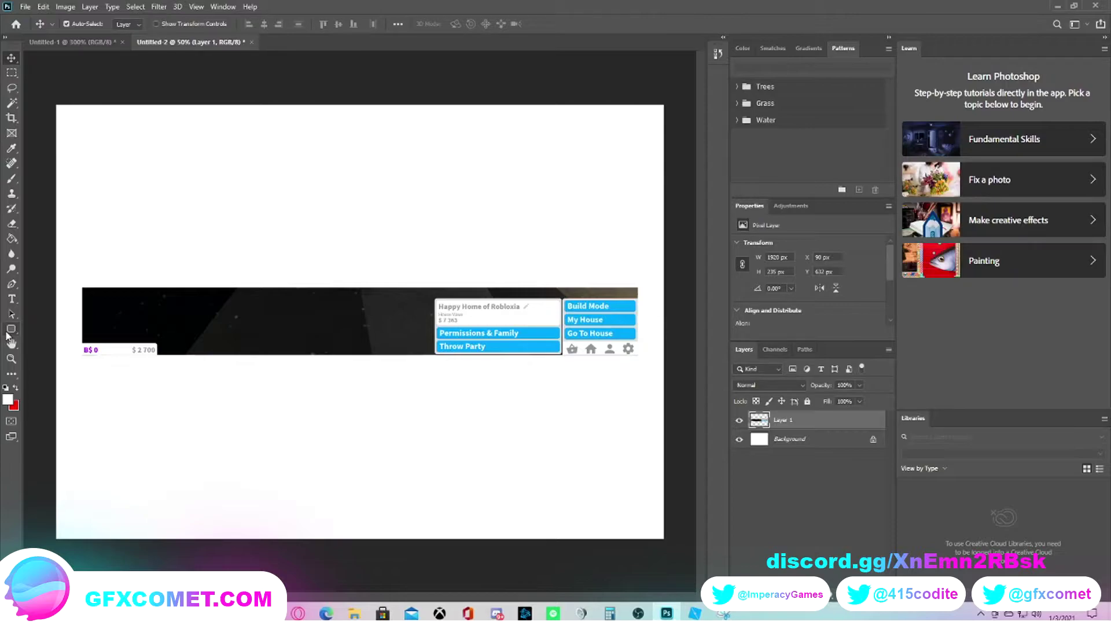
pyautogui.moveTo(167, 338); pyautogui.dragTo(154, 414)
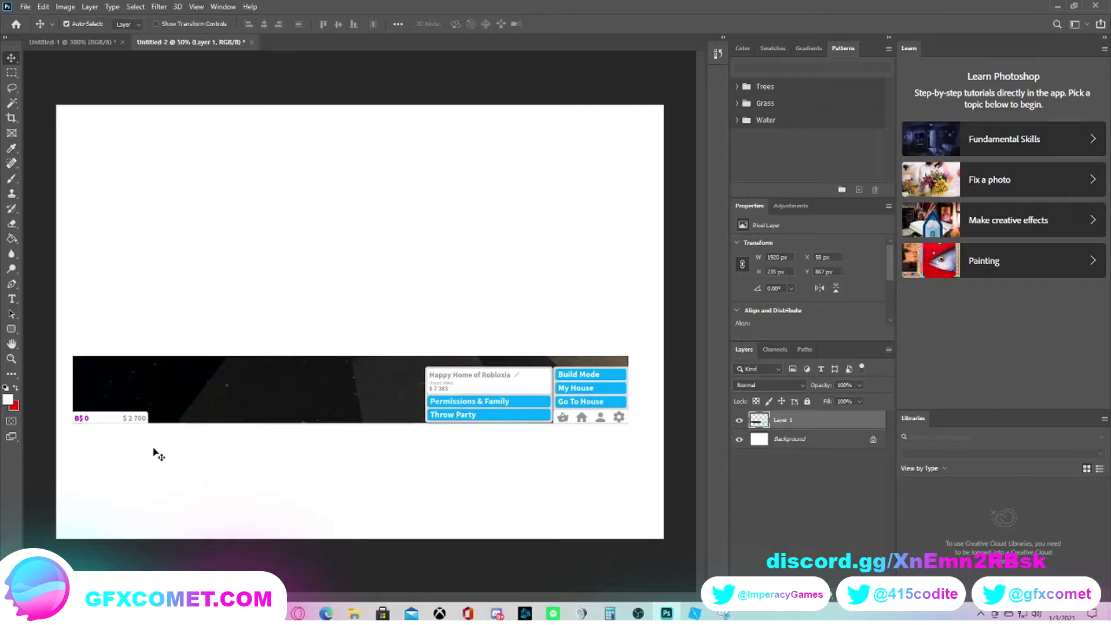
pyautogui.hotkey('ctrl', '+')
pyautogui.hotkey('ctrl', '+')
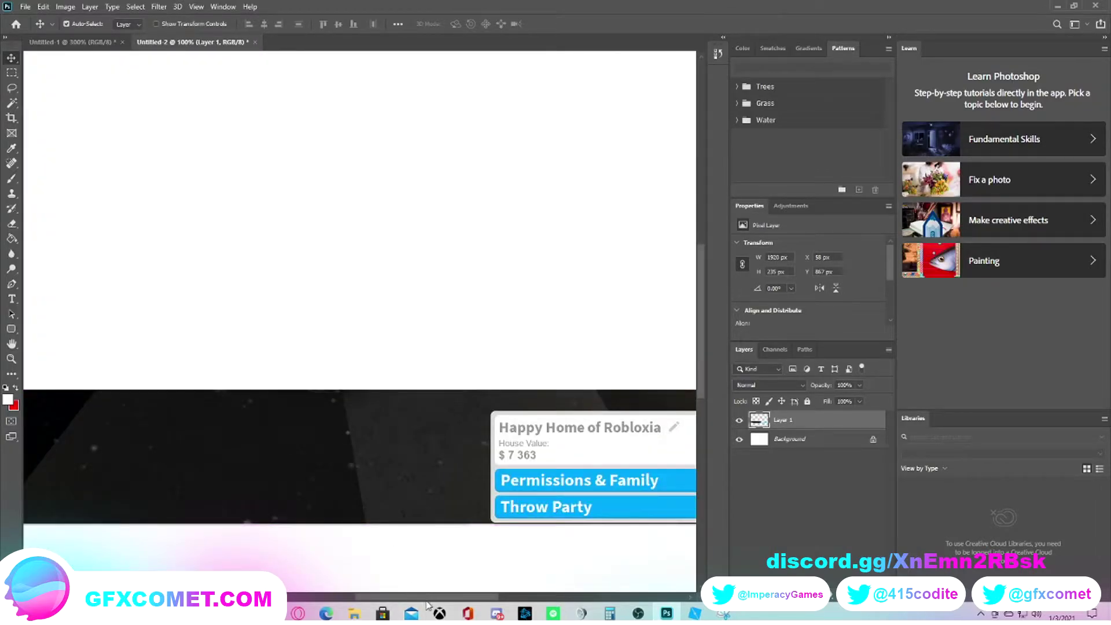
pyautogui.hscroll(6, 399, 537)
pyautogui.scroll(-3, 384, 490)
pyautogui.click(495, 593)
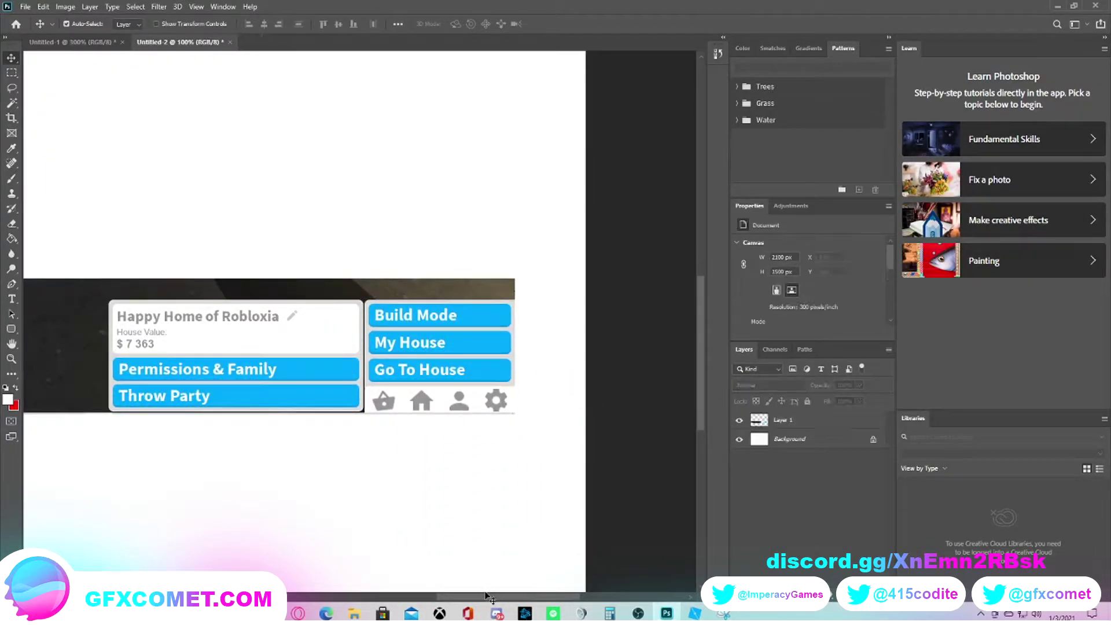
pyautogui.hscroll(-3, 358, 324)
pyautogui.scroll(-2, 231, 347)
# Draw a wide rounded rectangle just below the banner
pyautogui.click(11, 328)
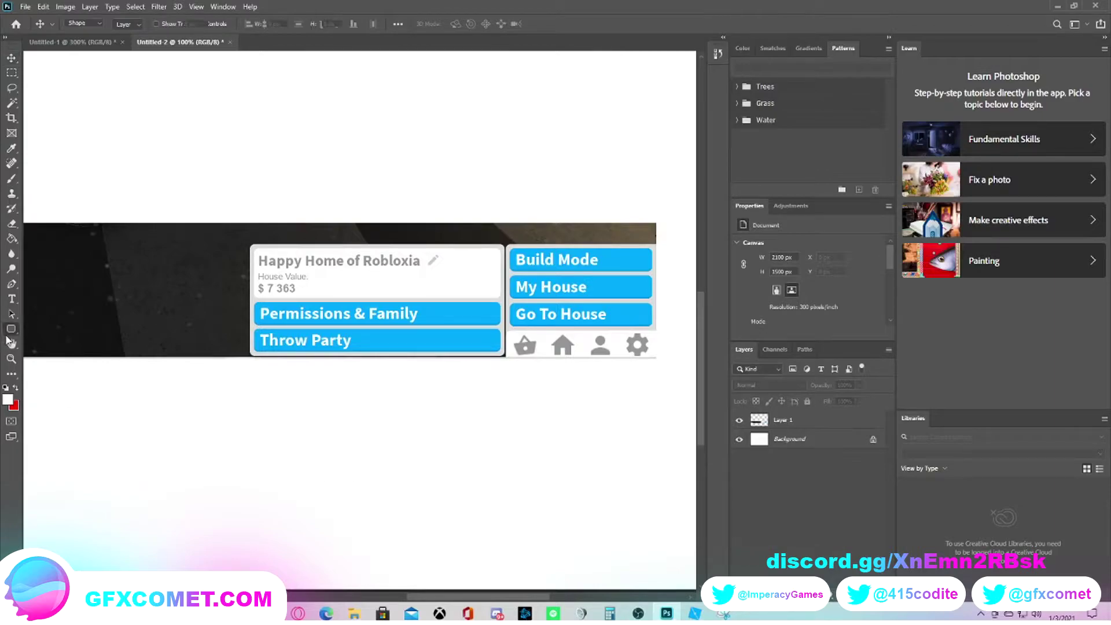
pyautogui.rightClick(11, 328)
pyautogui.click(64, 328)
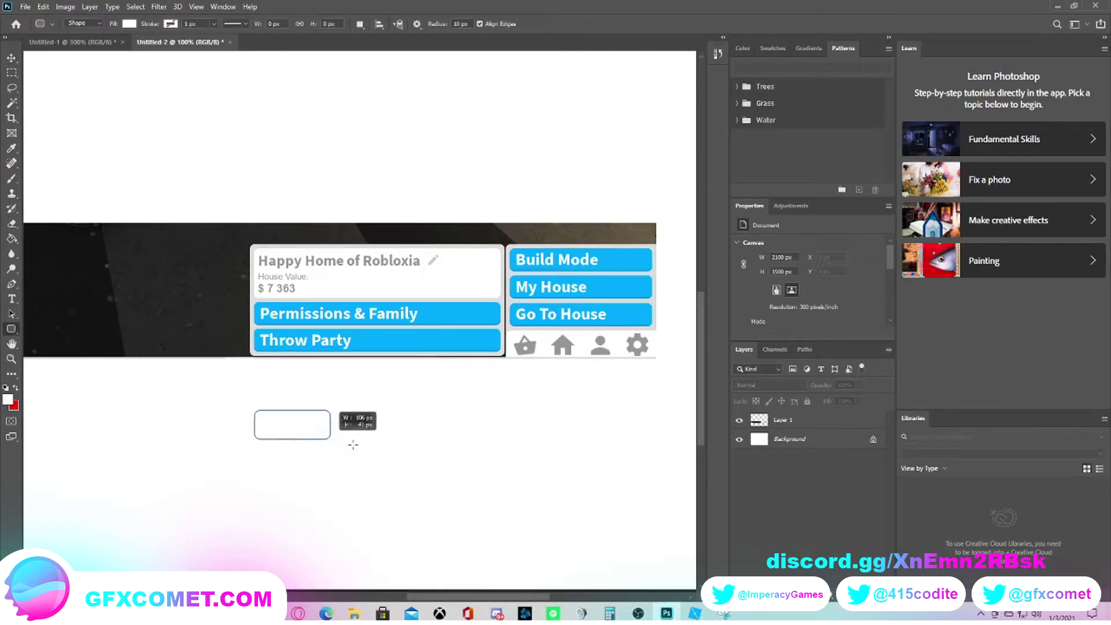
pyautogui.moveTo(353, 445); pyautogui.dragTo(513, 432)
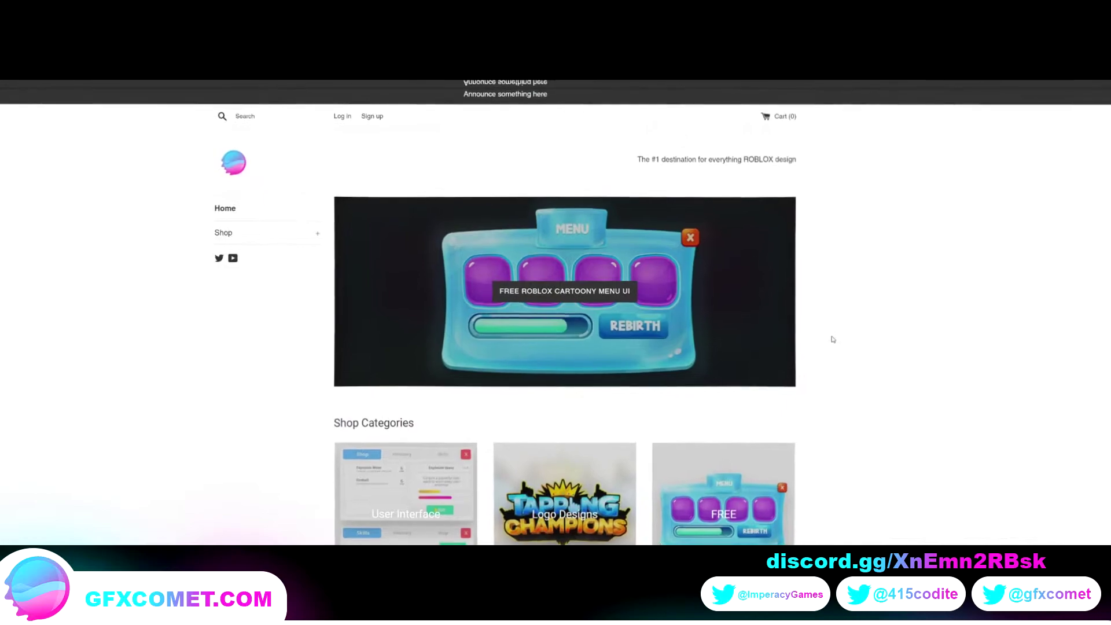
# Open the ROBLOX Style Cartoony Menu UI product from the Shop's User Interface category
pyautogui.scroll(-4, 578, 313)
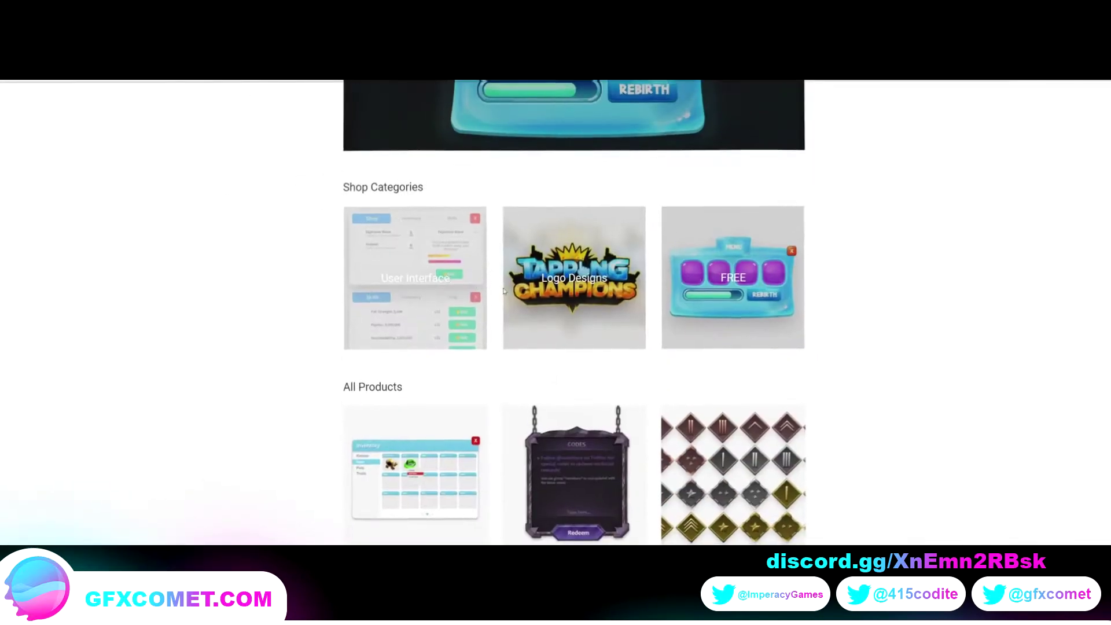
pyautogui.scroll(4, 578, 312)
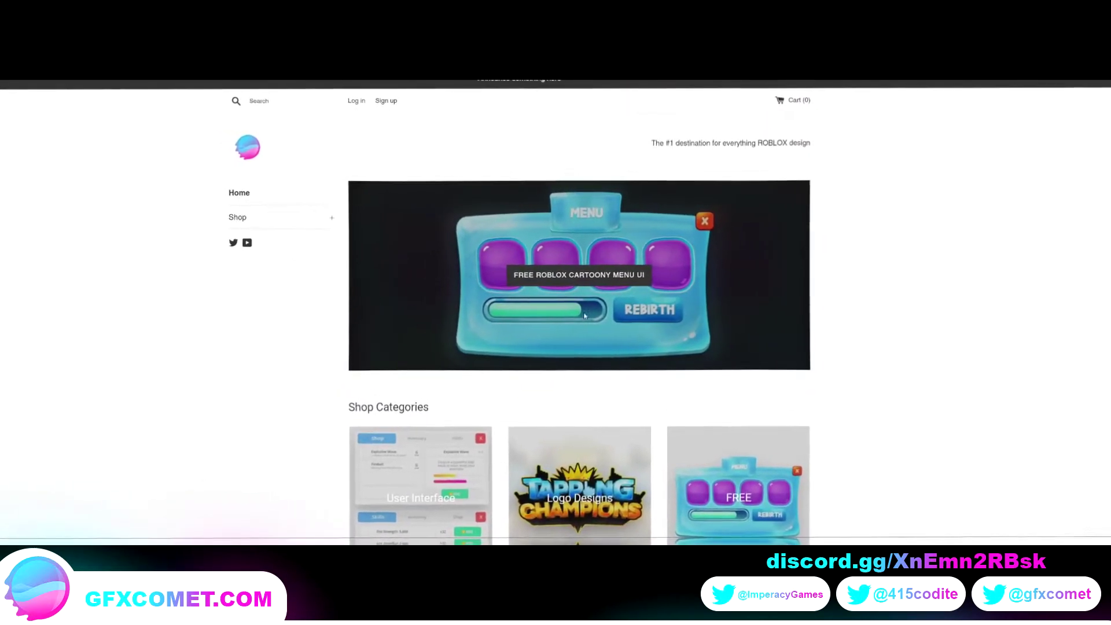
pyautogui.click(281, 216)
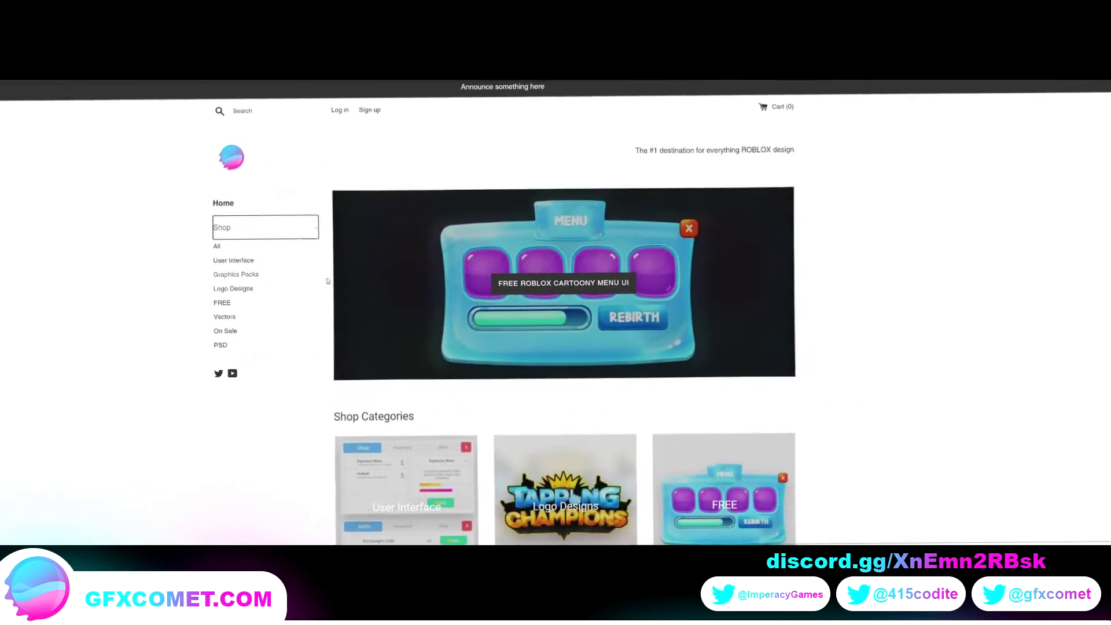
pyautogui.click(268, 250)
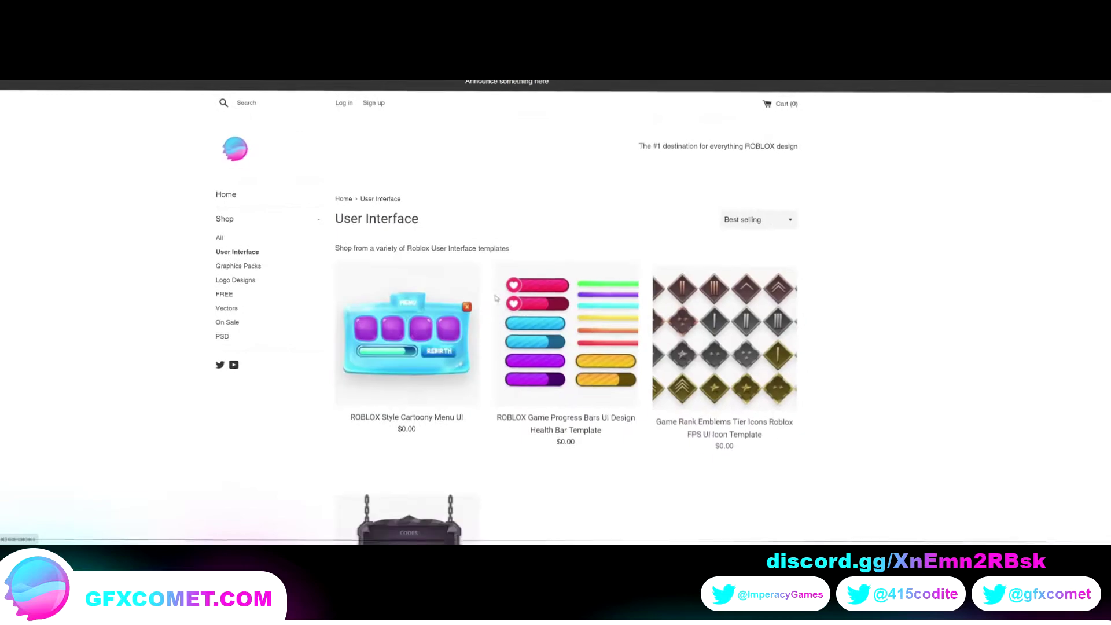
pyautogui.scroll(-4, 462, 285)
pyautogui.scroll(5, 462, 284)
pyautogui.click(419, 270)
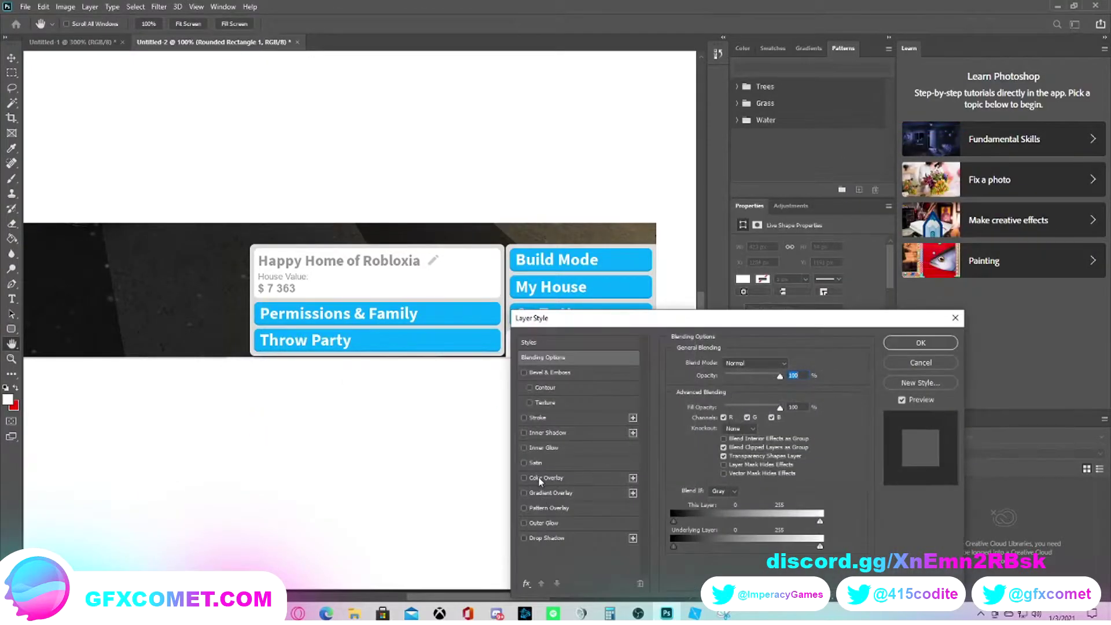
# Enable Gradient Overlay and set the left gradient stop to a darkened 00aaff blue
pyautogui.click(539, 479)
pyautogui.click(538, 492)
pyautogui.click(523, 478)
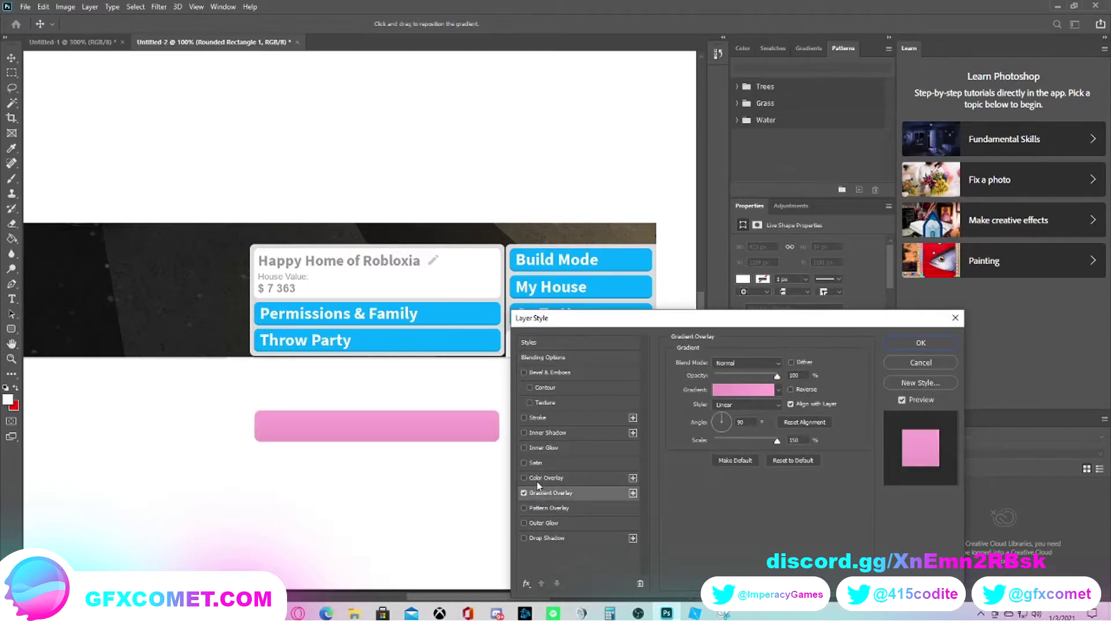
pyautogui.click(746, 389)
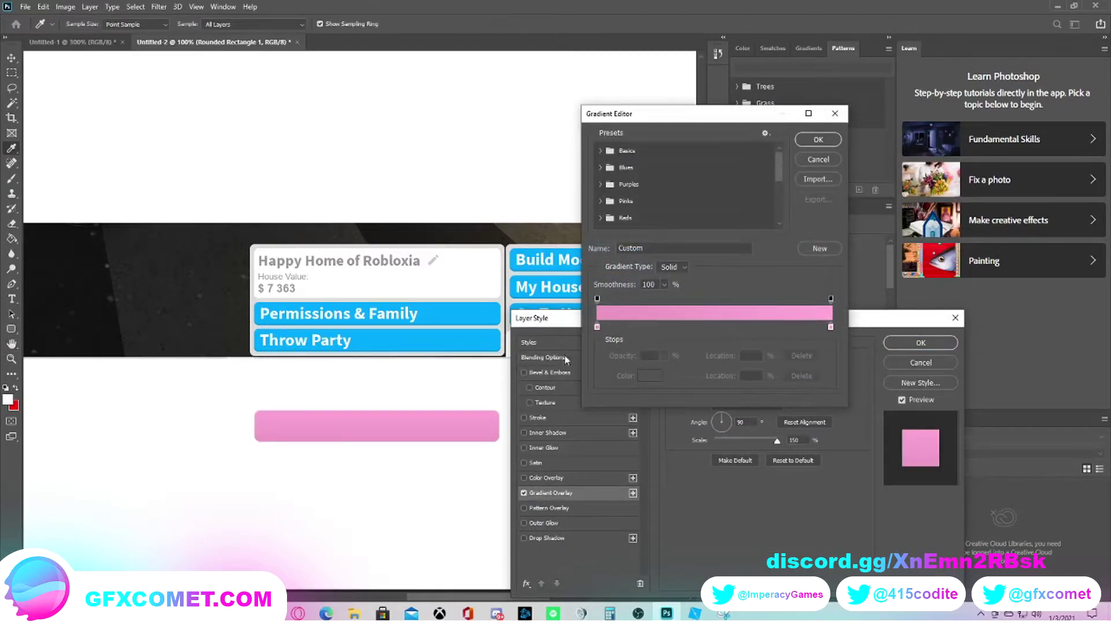
pyautogui.doubleClick(597, 328)
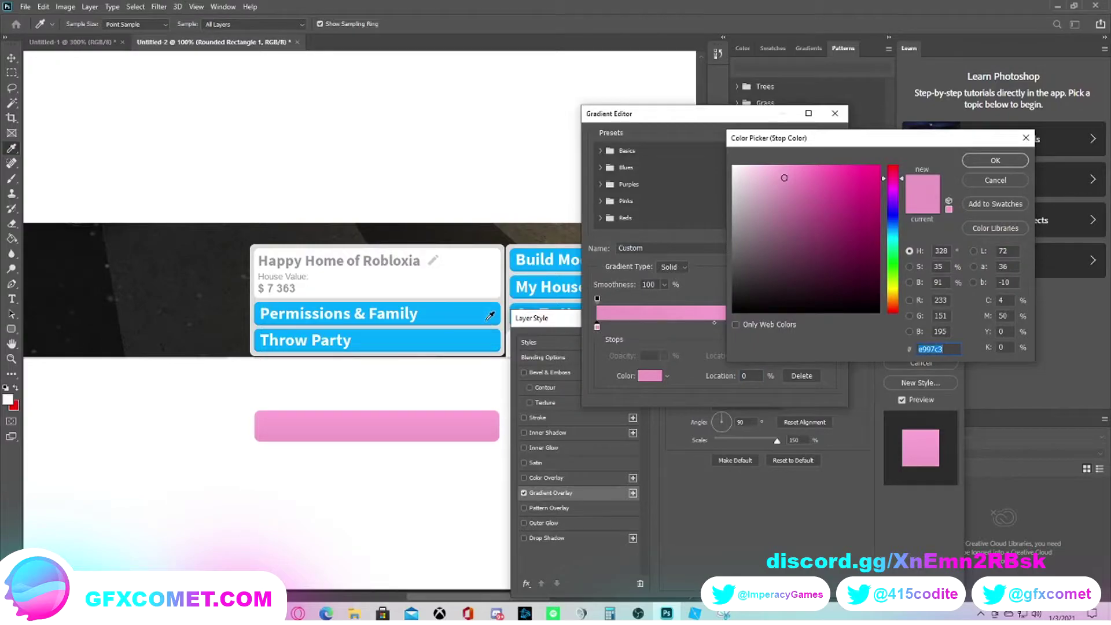
pyautogui.write('00aaff')
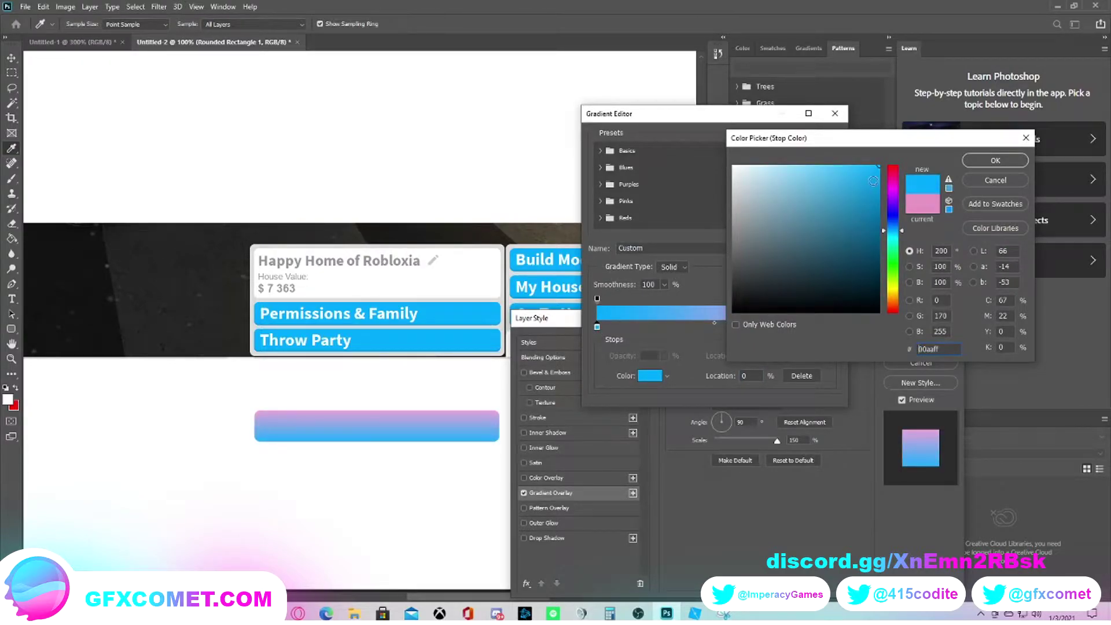
pyautogui.moveTo(872, 181); pyautogui.dragTo(880, 207)
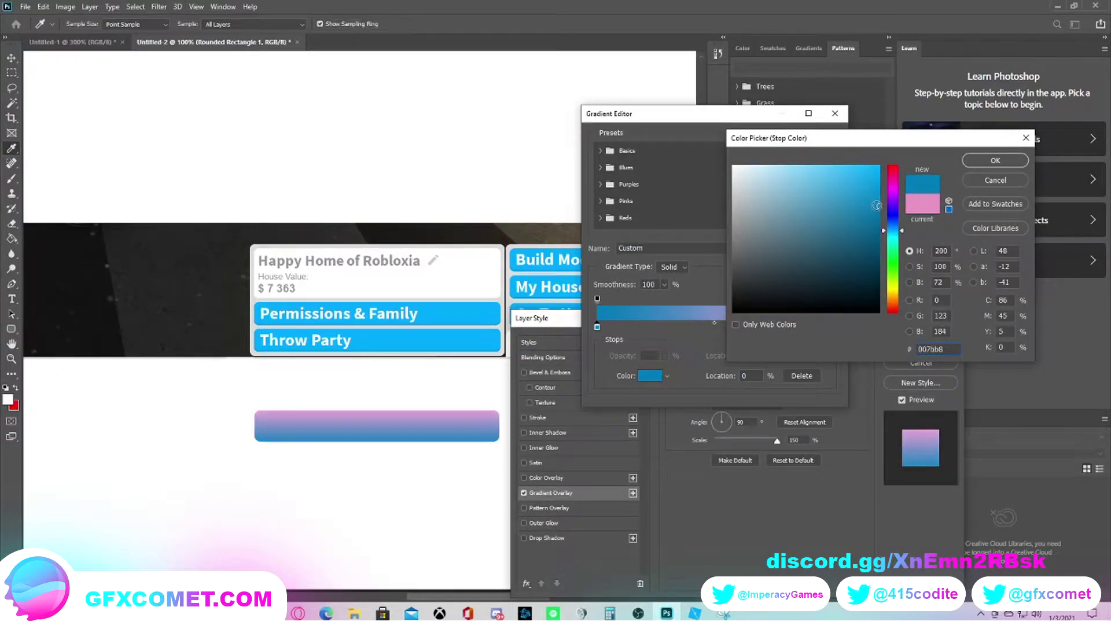
pyautogui.click(995, 160)
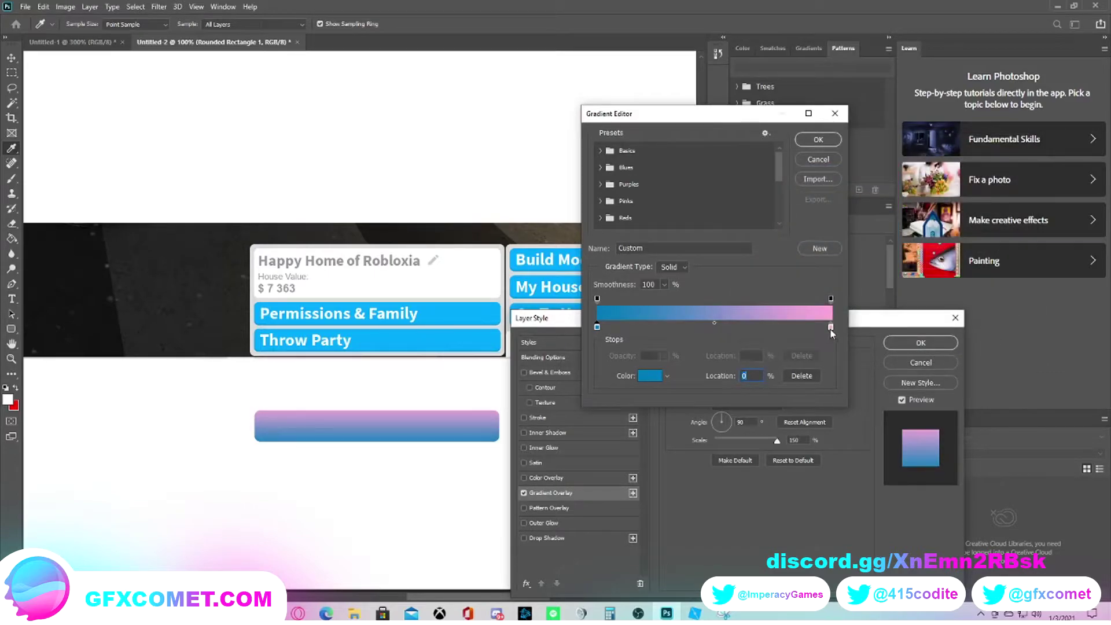
# Set the right stop to the sampled button blue, apply the gradient, and enable Drop Shadow
pyautogui.doubleClick(831, 328)
pyautogui.click(476, 305)
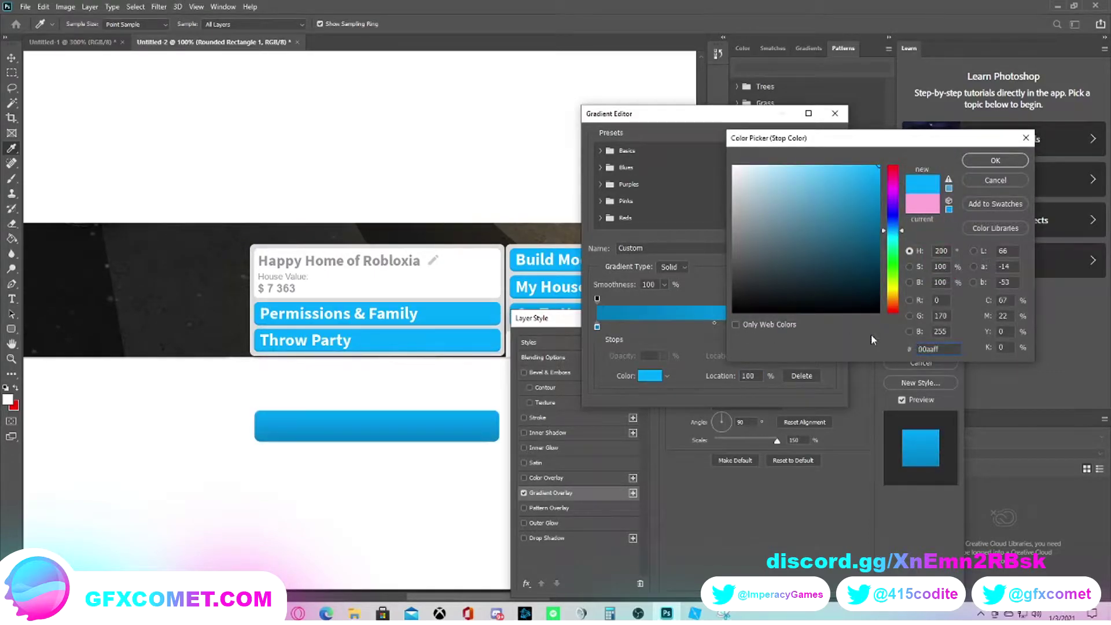
pyautogui.click(980, 160)
pyautogui.click(828, 134)
pyautogui.click(543, 538)
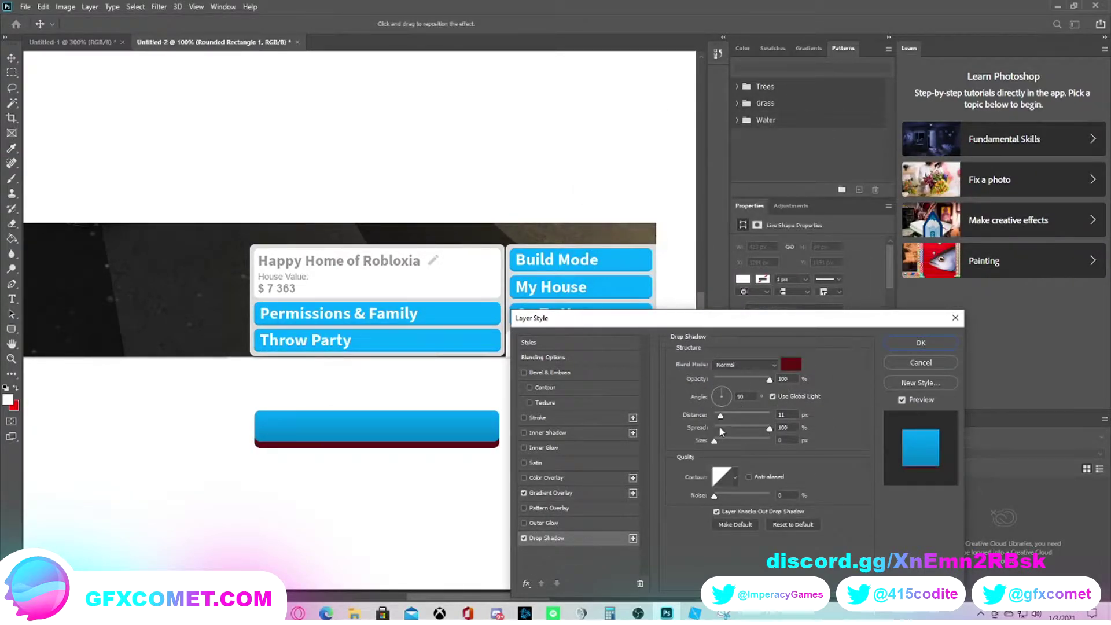
# Set the drop shadow to 4 px distance and dark blue #066290, then apply the style
pyautogui.moveTo(720, 415); pyautogui.dragTo(717, 415)
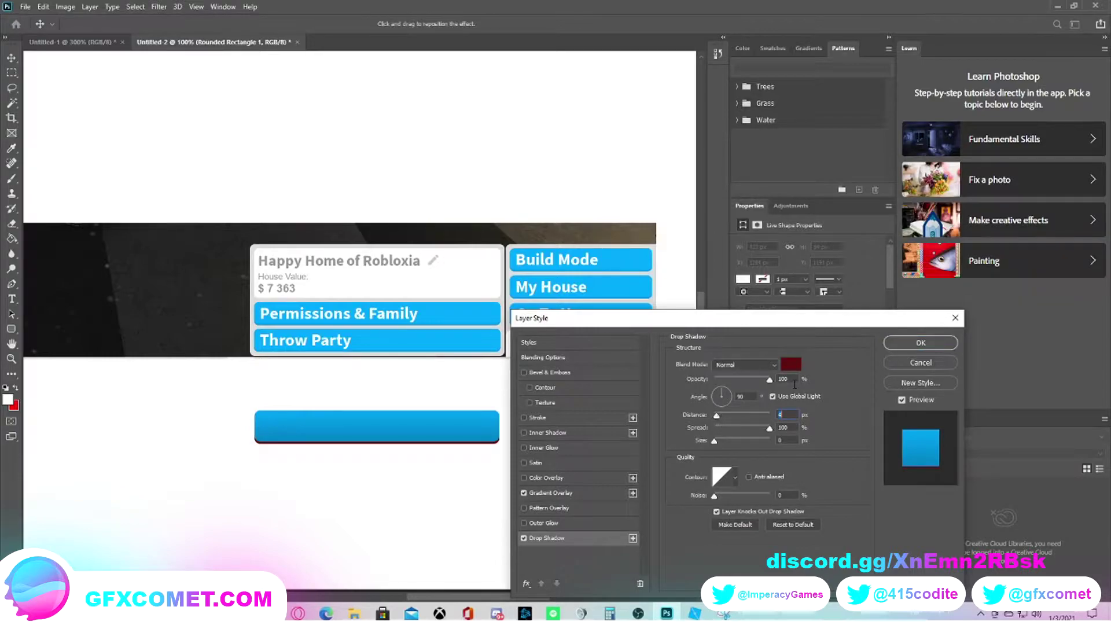
pyautogui.click(791, 364)
pyautogui.click(422, 319)
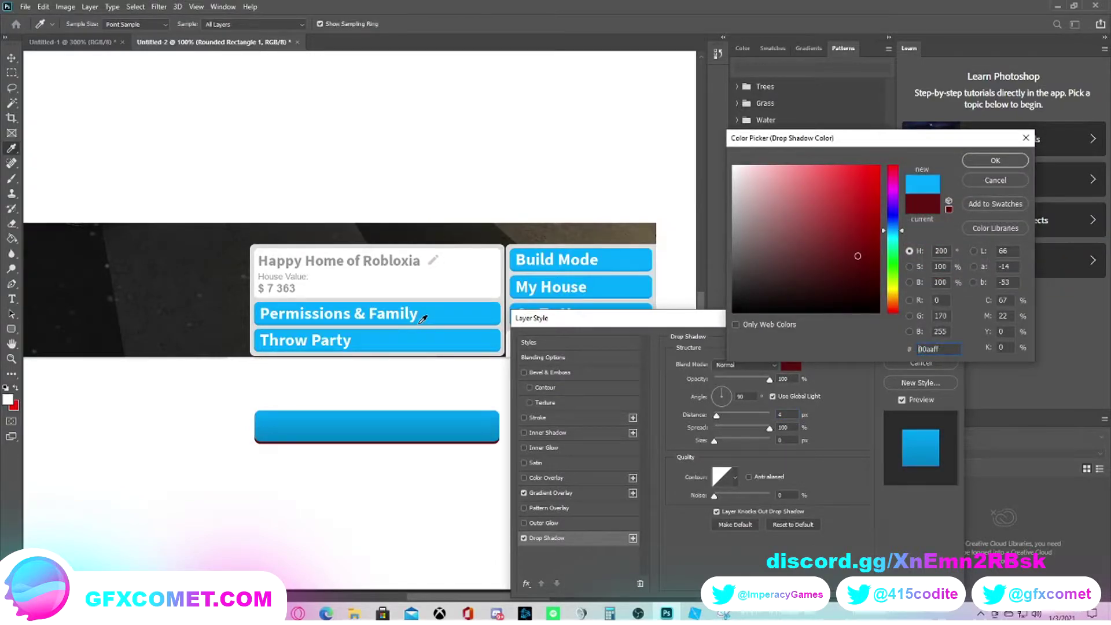
pyautogui.click(429, 449)
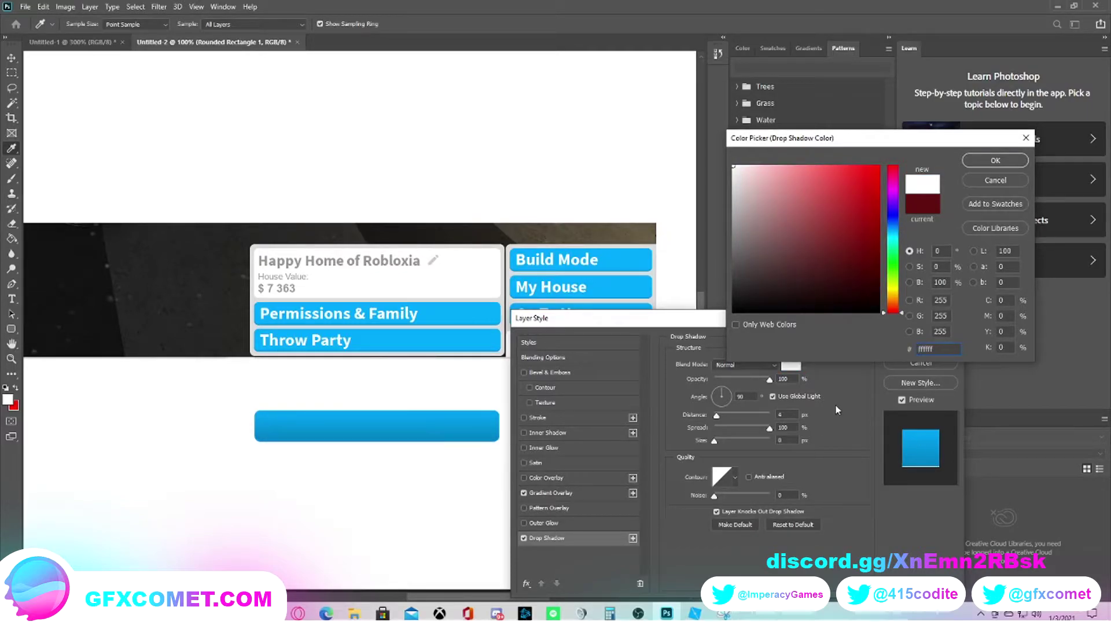
pyautogui.click(437, 316)
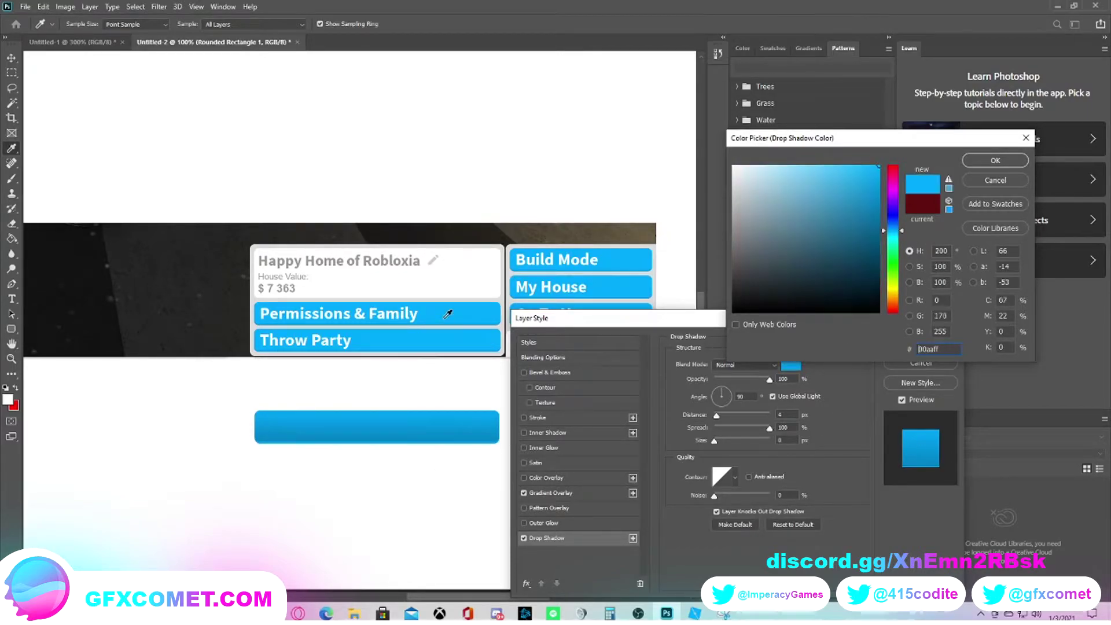
pyautogui.moveTo(874, 182); pyautogui.dragTo(873, 229)
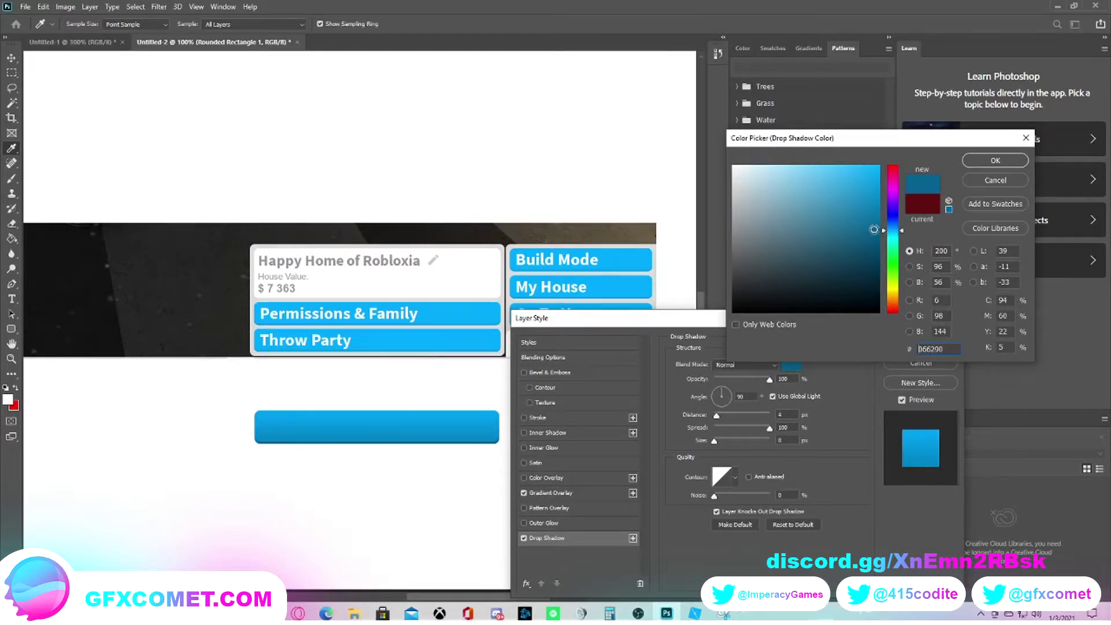
pyautogui.click(992, 168)
pyautogui.press('Return')
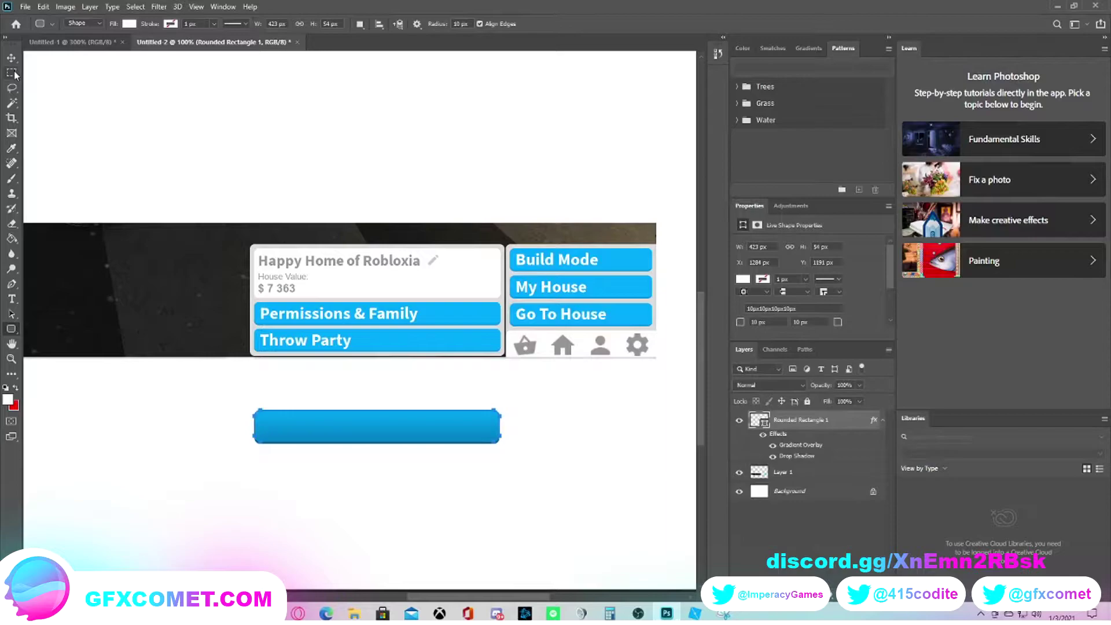
# Nudge the blue button into place and rasterize its layer style
pyautogui.press('v')
pyautogui.scroll(-2, 439, 474)
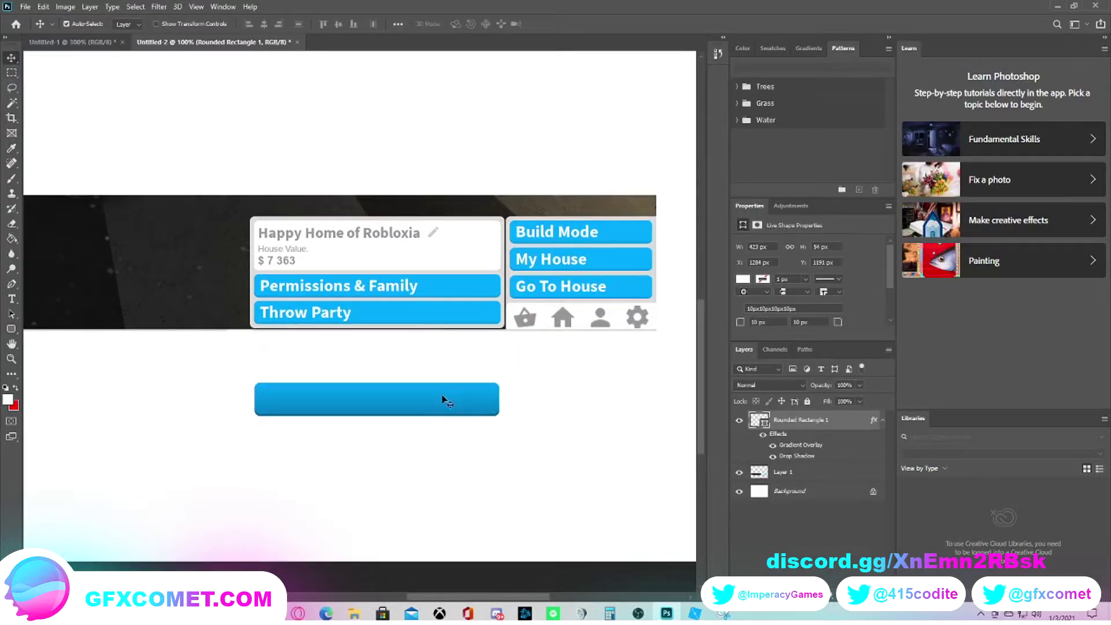
pyautogui.moveTo(442, 396); pyautogui.dragTo(456, 393)
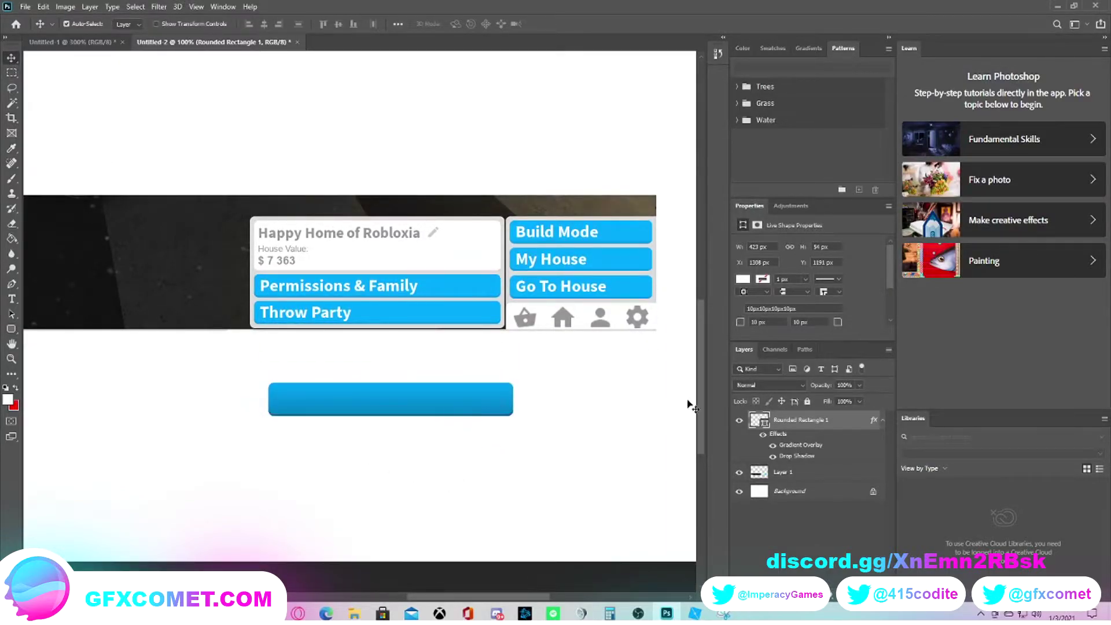
pyautogui.rightClick(839, 428)
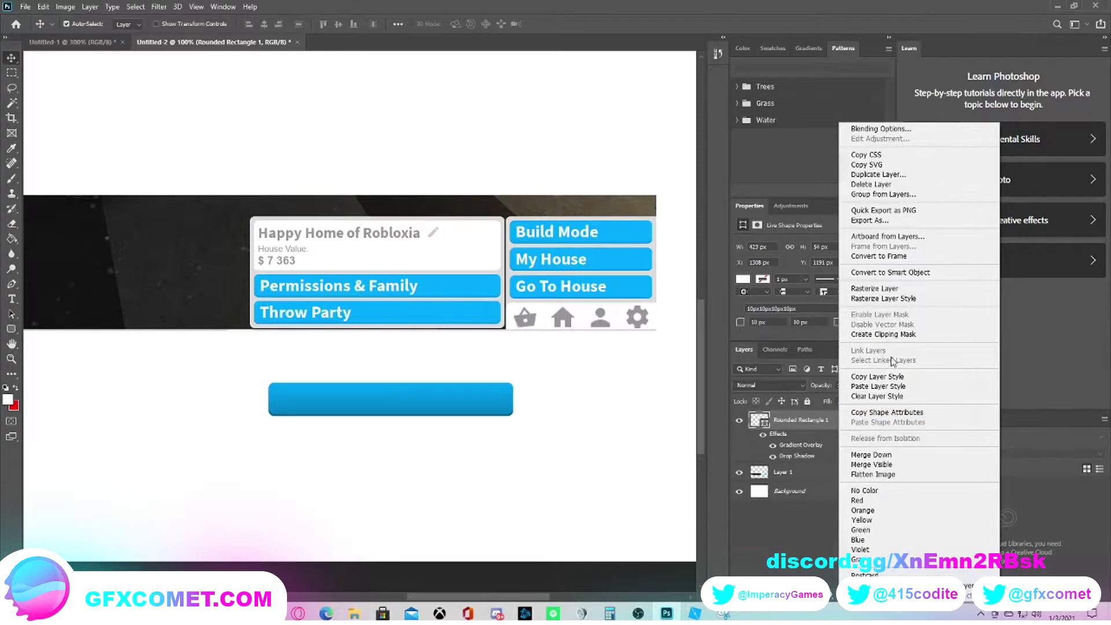
pyautogui.click(884, 297)
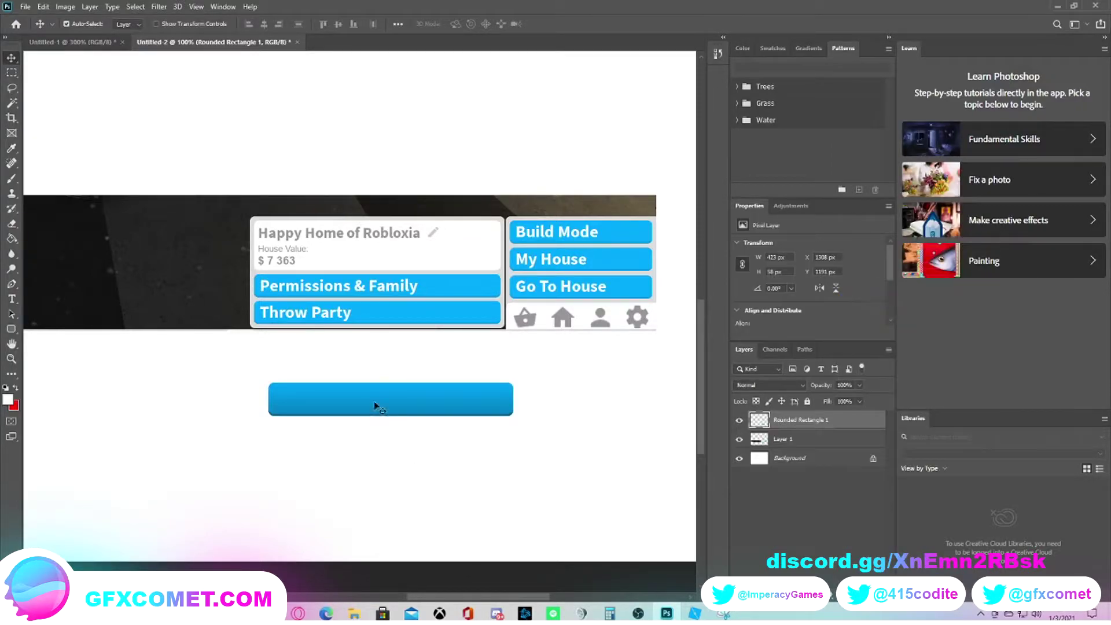
pyautogui.moveTo(379, 405); pyautogui.dragTo(361, 400)
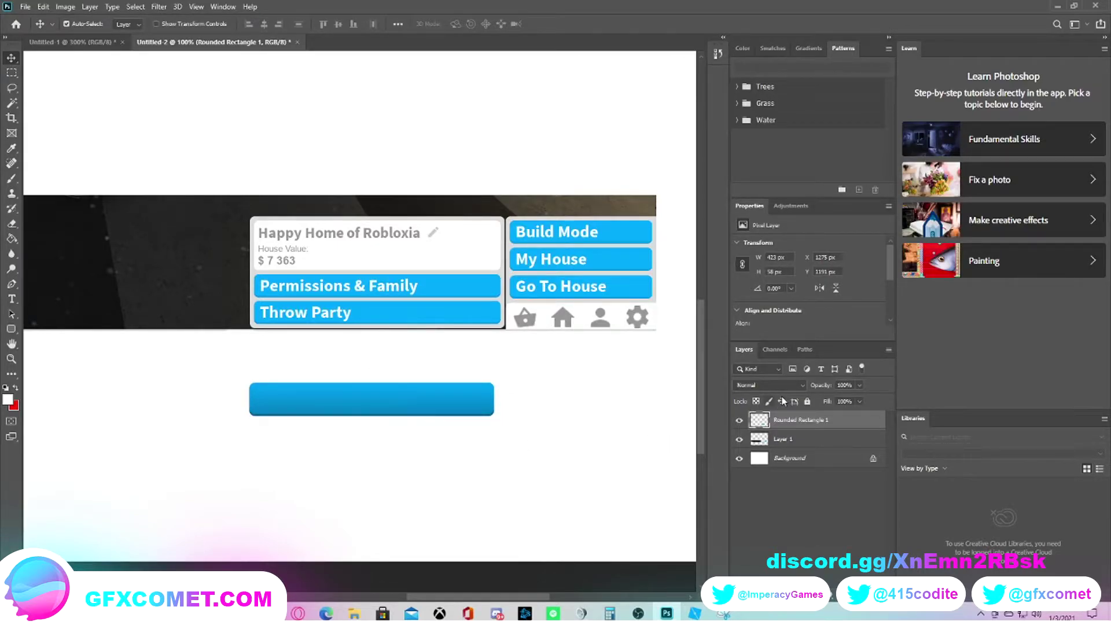
# Duplicate the button layer and move the copy directly below the original
pyautogui.rightClick(802, 425)
pyautogui.click(850, 176)
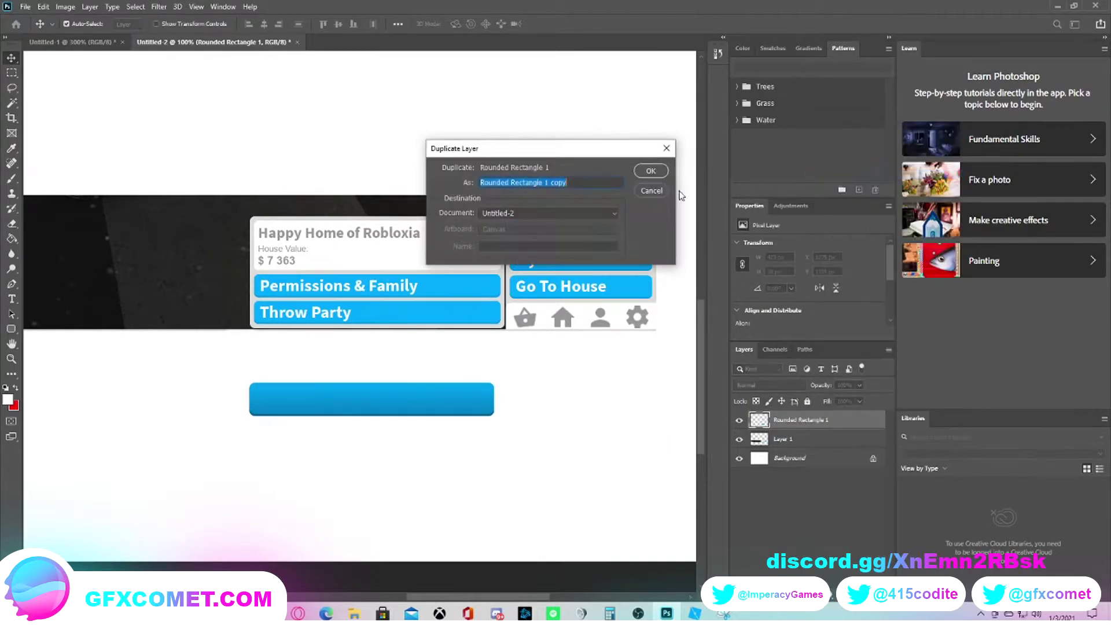
pyautogui.click(650, 171)
pyautogui.moveTo(391, 413); pyautogui.dragTo(396, 453)
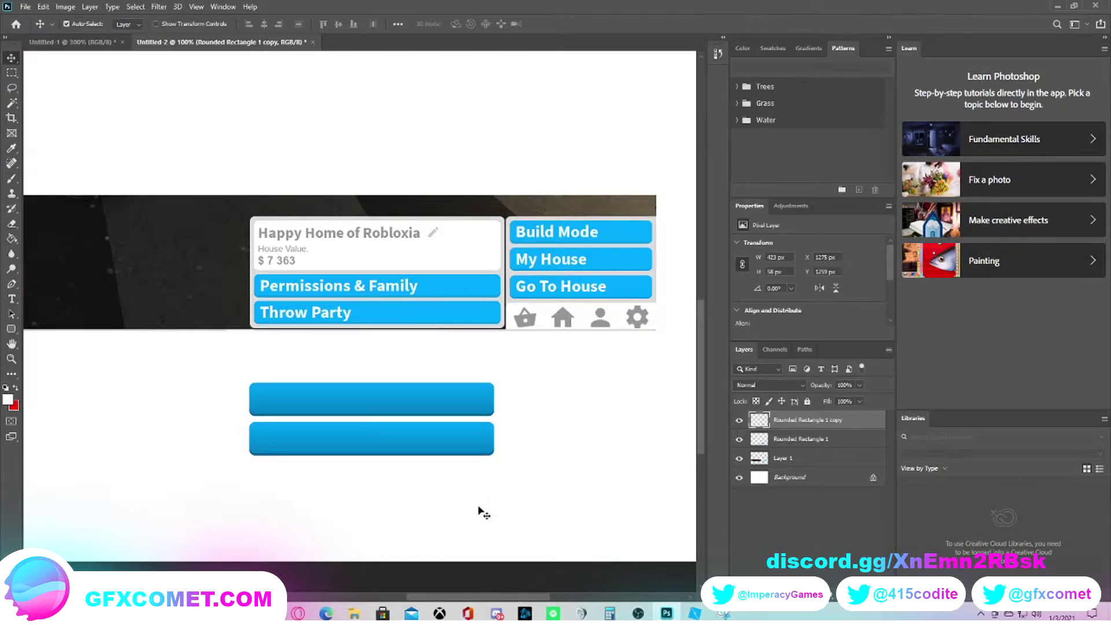
pyautogui.click(11, 328)
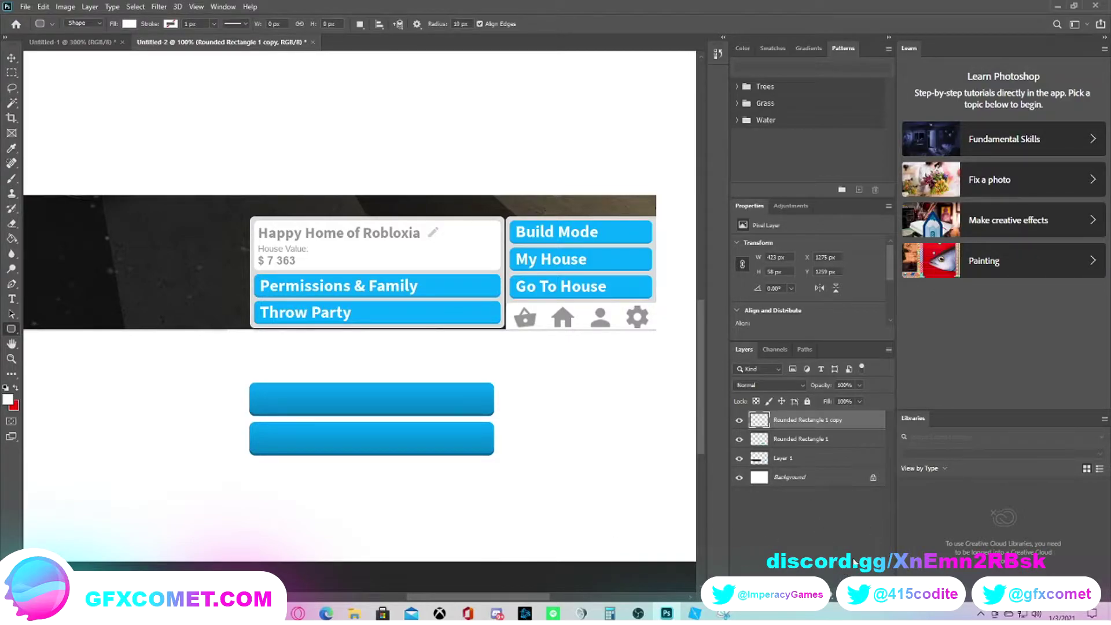
# On a new layer beneath the buttons, draw a rounded rectangle around both bars with a black Color Overlay
pyautogui.hotkey('ctrl', 'shift', 'alt', 'n')
pyautogui.moveTo(816, 417); pyautogui.dragTo(817, 460)
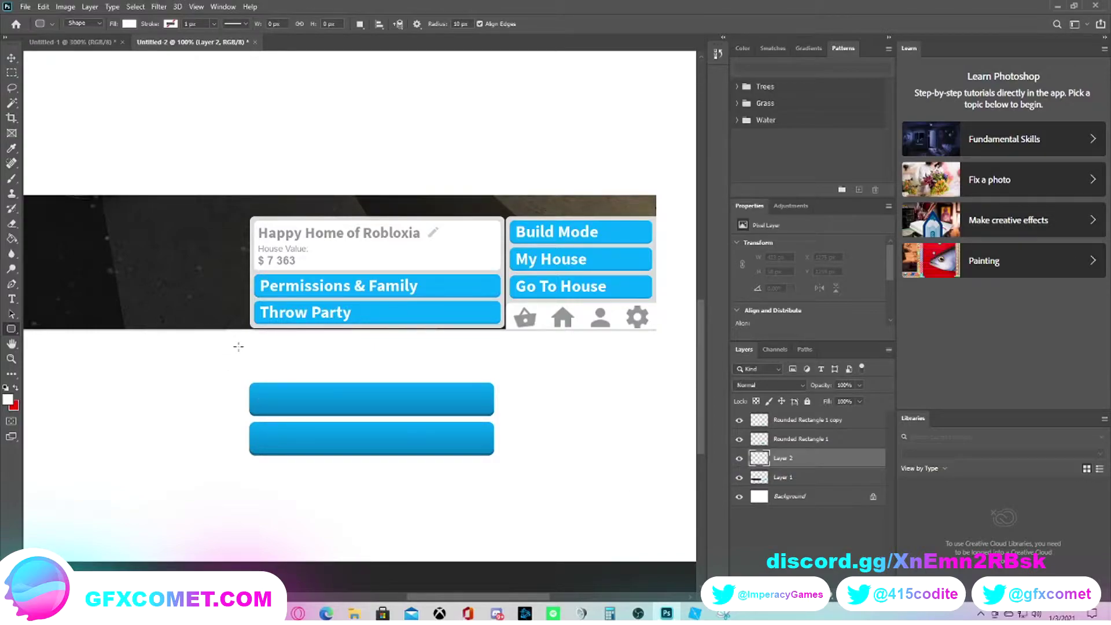
pyautogui.moveTo(234, 335); pyautogui.dragTo(508, 461)
pyautogui.click(10, 58)
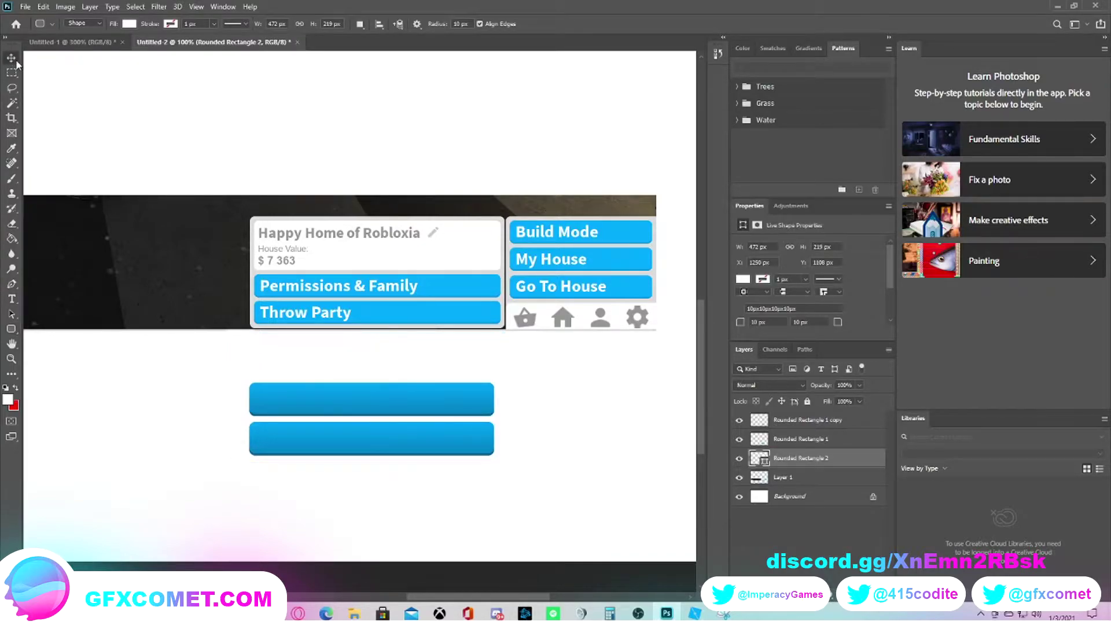
pyautogui.rightClick(800, 465)
pyautogui.click(827, 129)
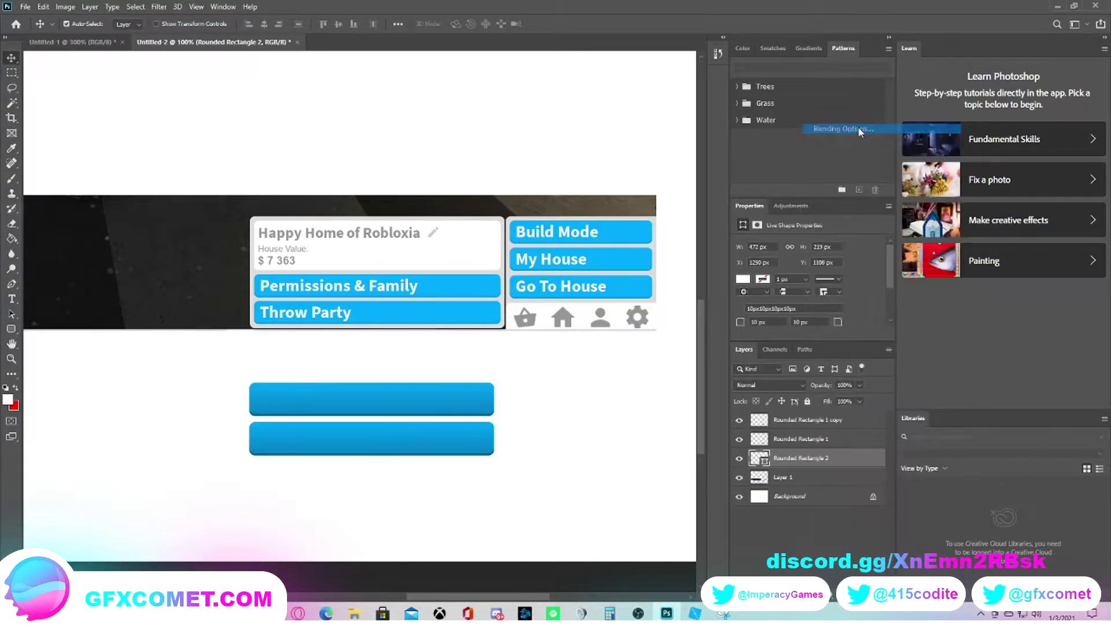
pyautogui.click(576, 478)
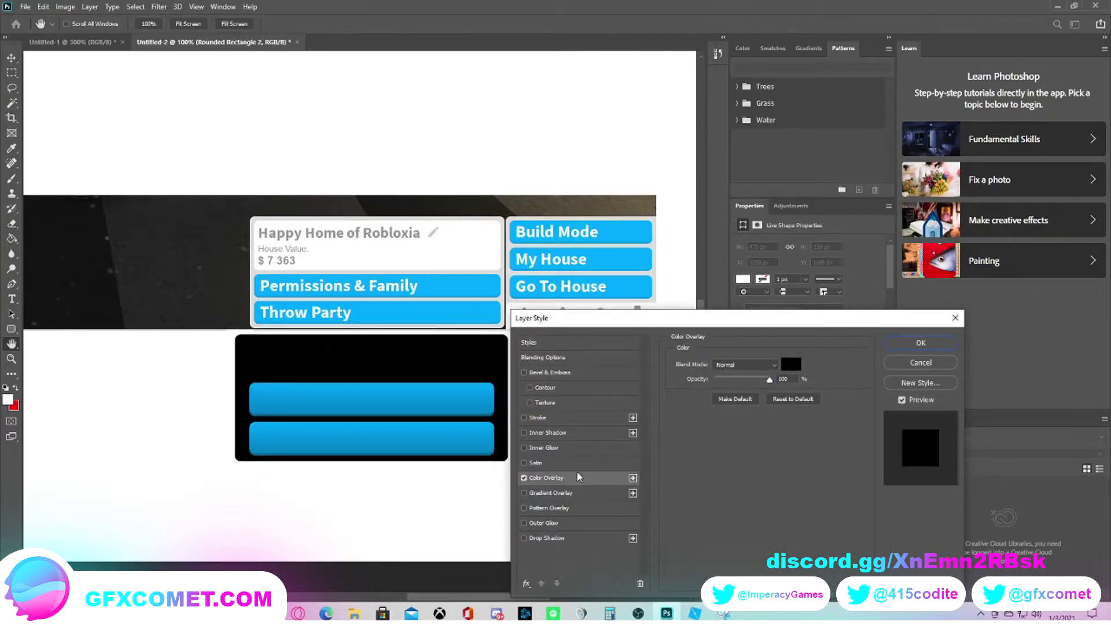
pyautogui.click(907, 349)
# Resize the black panel taller and narrower, to about 441 × 280 px
pyautogui.hotkey('ctrl', 't')
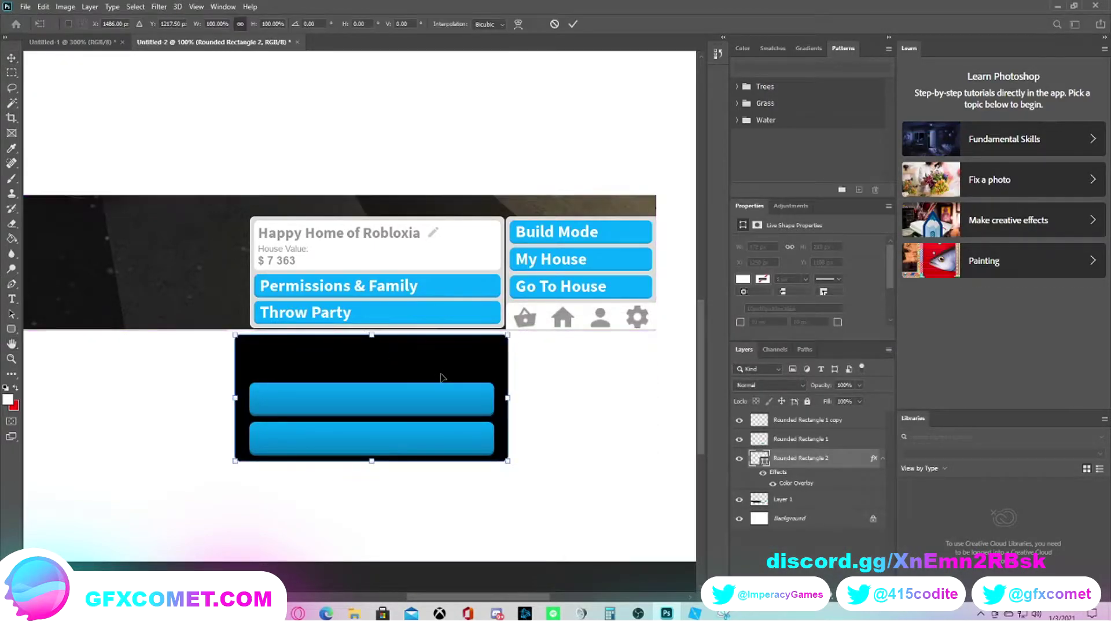
pyautogui.moveTo(441, 377); pyautogui.dragTo(445, 377)
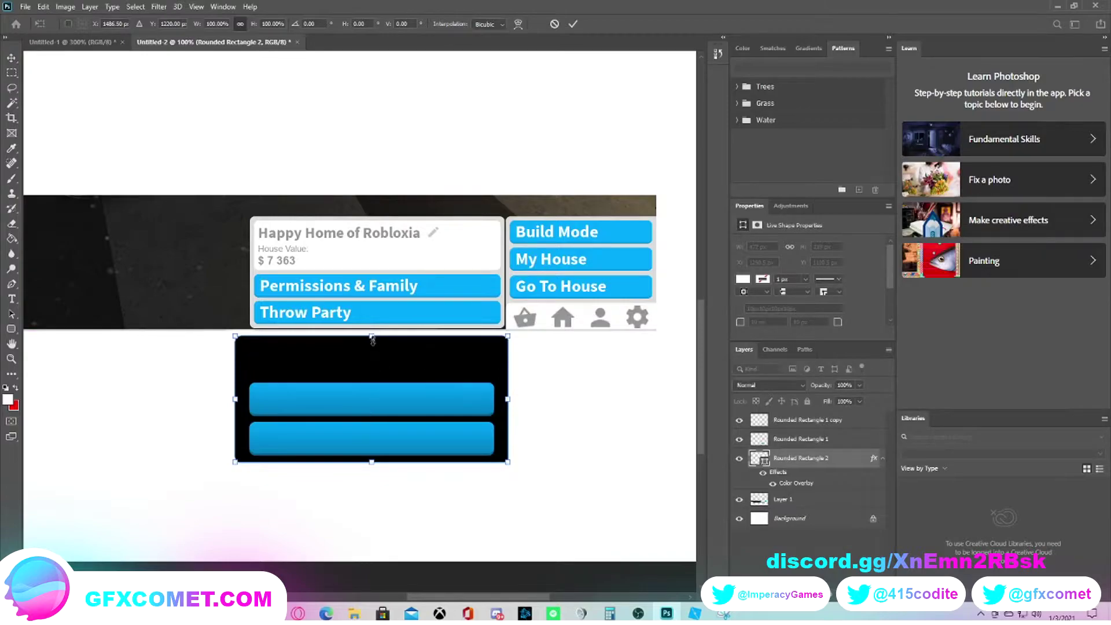
pyautogui.moveTo(372, 337); pyautogui.dragTo(372, 321)
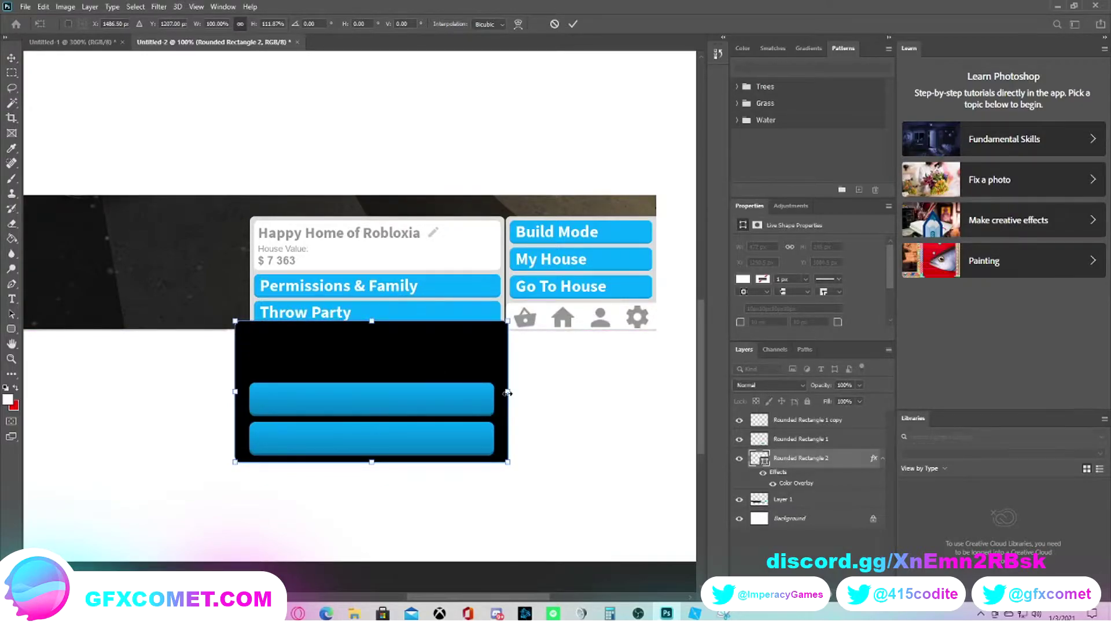
pyautogui.moveTo(507, 393); pyautogui.dragTo(500, 395)
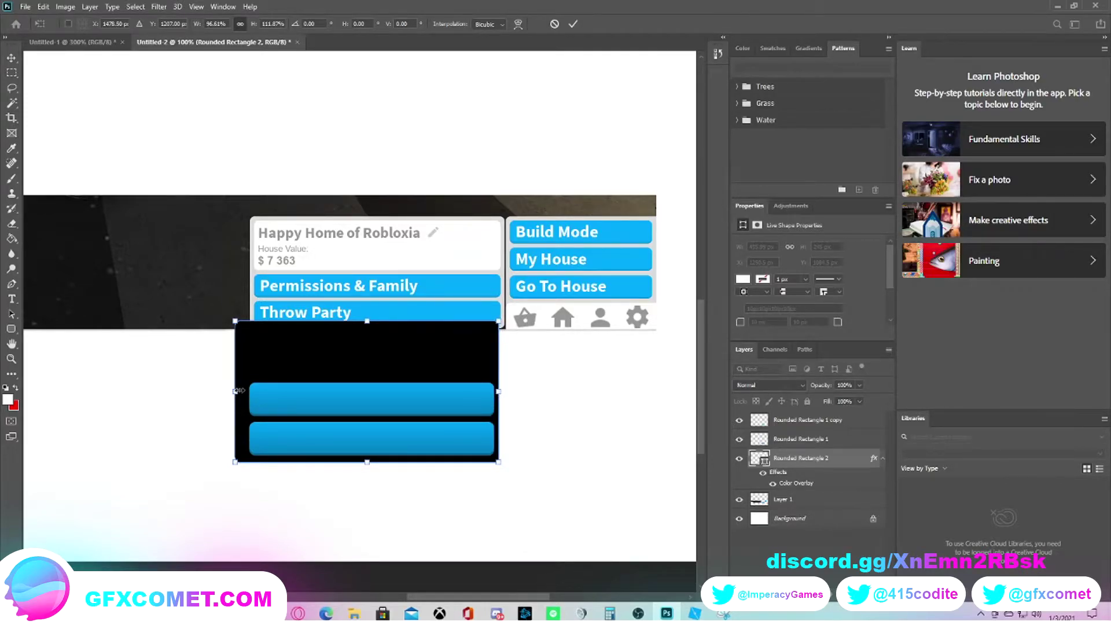
pyautogui.moveTo(239, 390); pyautogui.dragTo(247, 391)
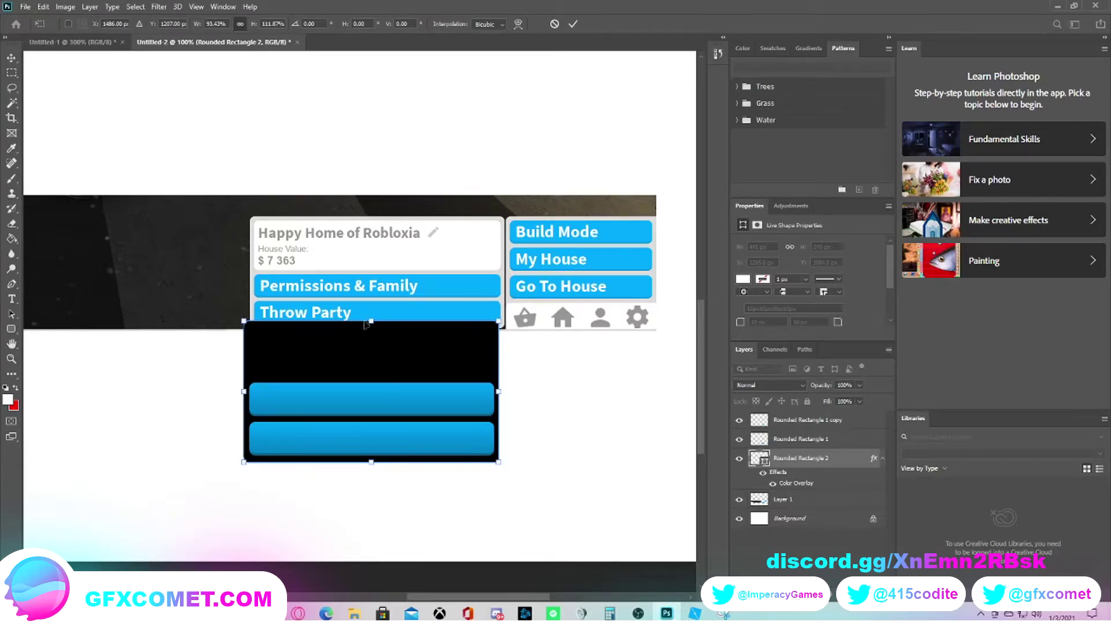
pyautogui.moveTo(370, 320); pyautogui.dragTo(371, 300)
pyautogui.click(16, 58)
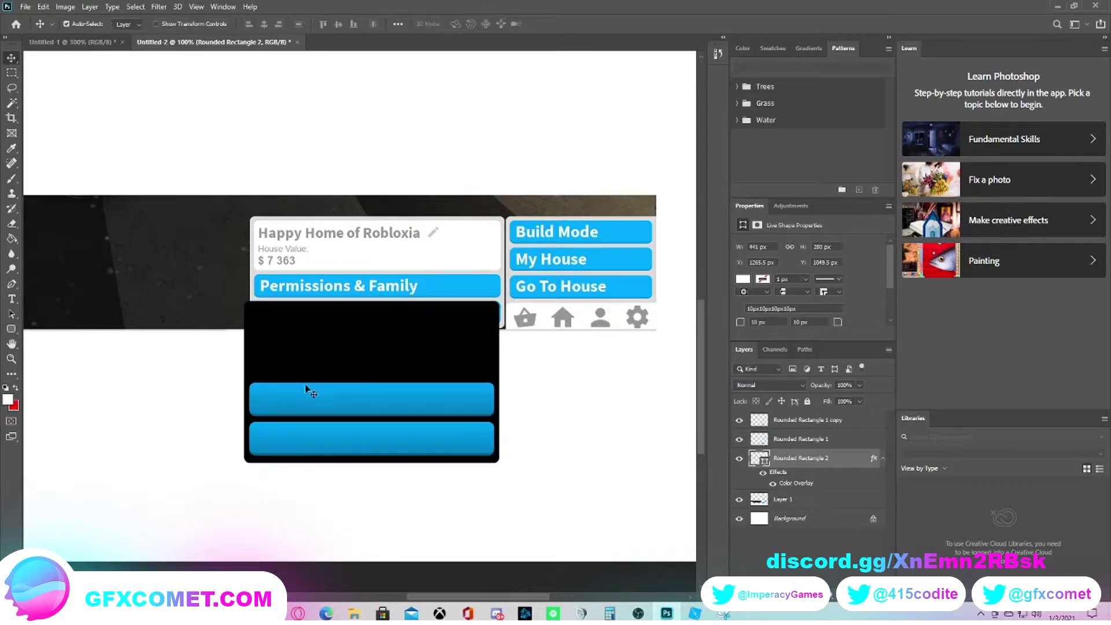
# Move both blue bars down into the panel's lower half
pyautogui.keyDown('shift'); pyautogui.click(317, 418); pyautogui.keyUp('shift')
pyautogui.keyDown('shift'); pyautogui.click(318, 439); pyautogui.keyUp('shift')
pyautogui.moveTo(347, 359); pyautogui.dragTo(362, 376)
pyautogui.click(542, 385)
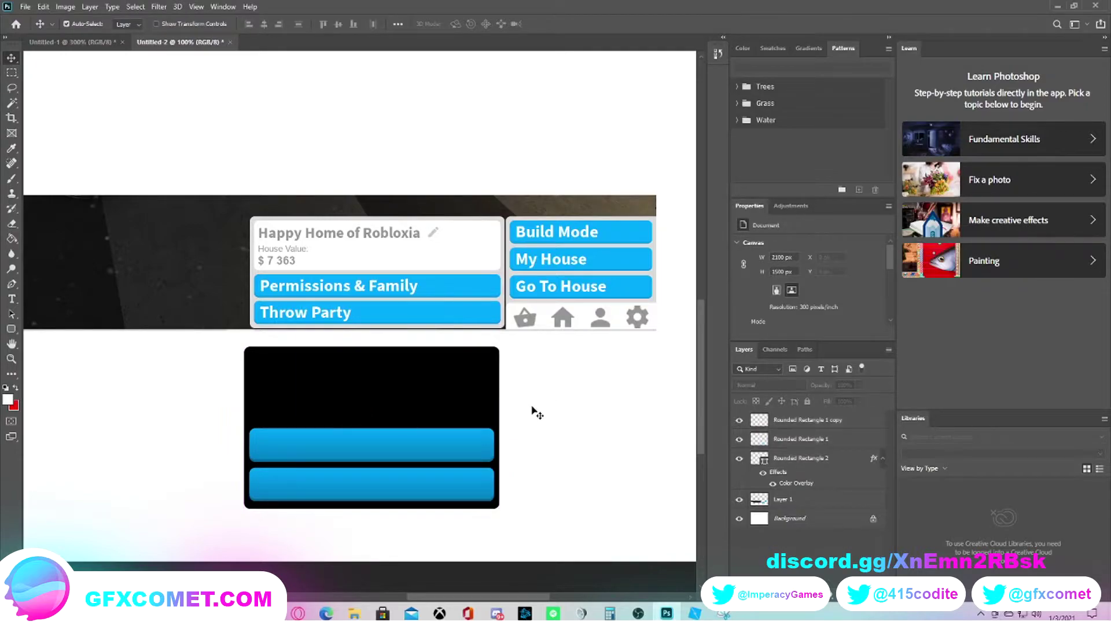
pyautogui.click(460, 413)
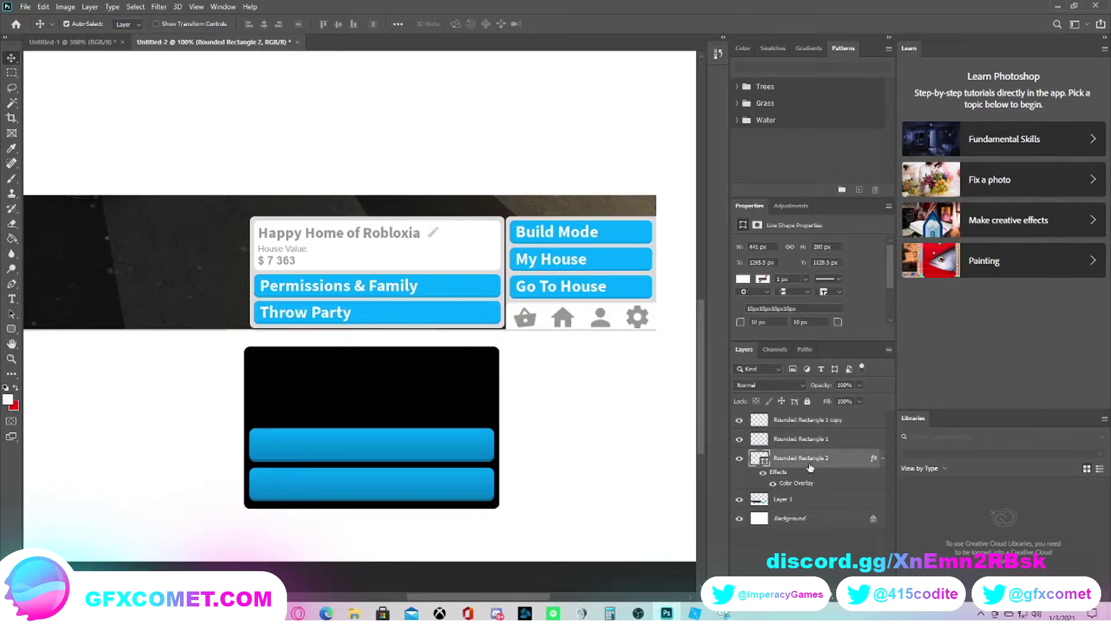
# Replace the panel's black overlay with a Gradient Overlay whose left stop is grey #c2c2c2
pyautogui.rightClick(812, 438)
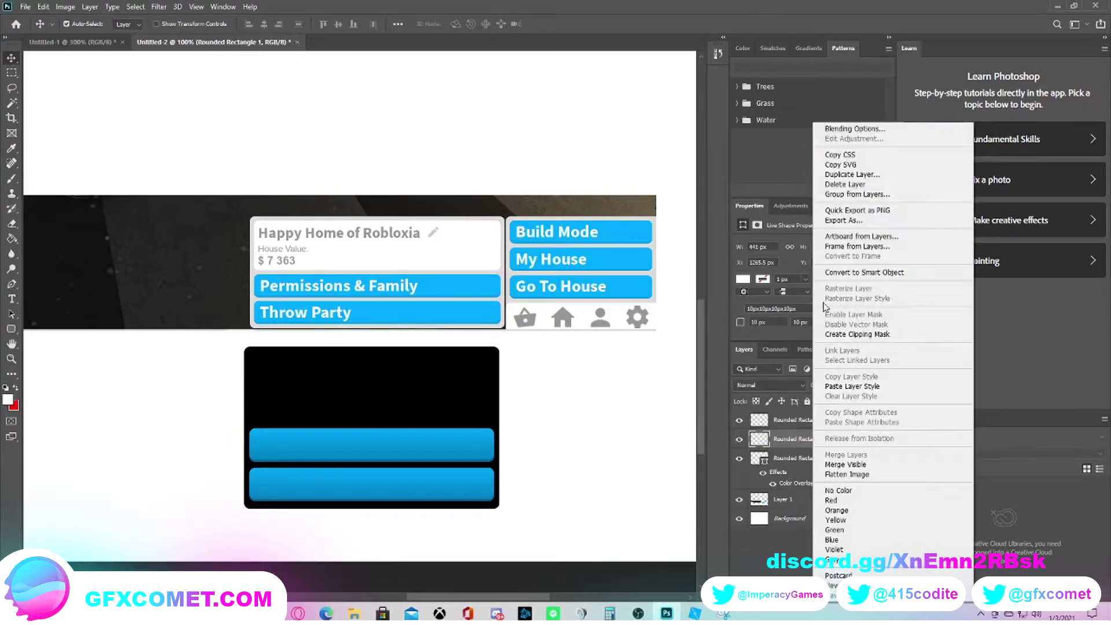
pyautogui.click(788, 463)
pyautogui.rightClick(788, 460)
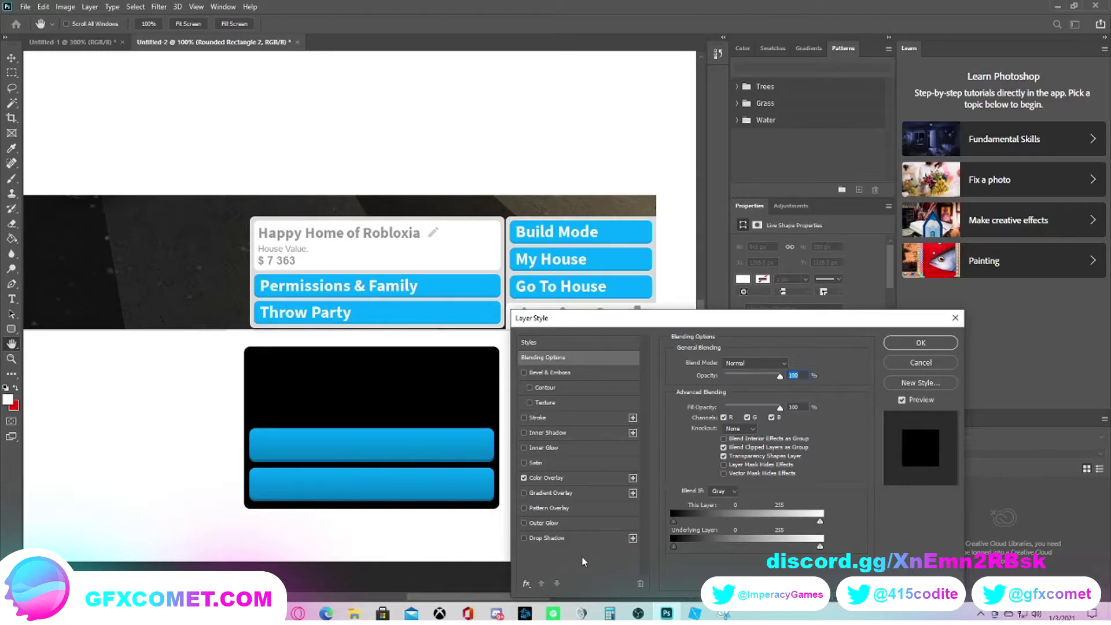
pyautogui.click(565, 494)
pyautogui.click(524, 478)
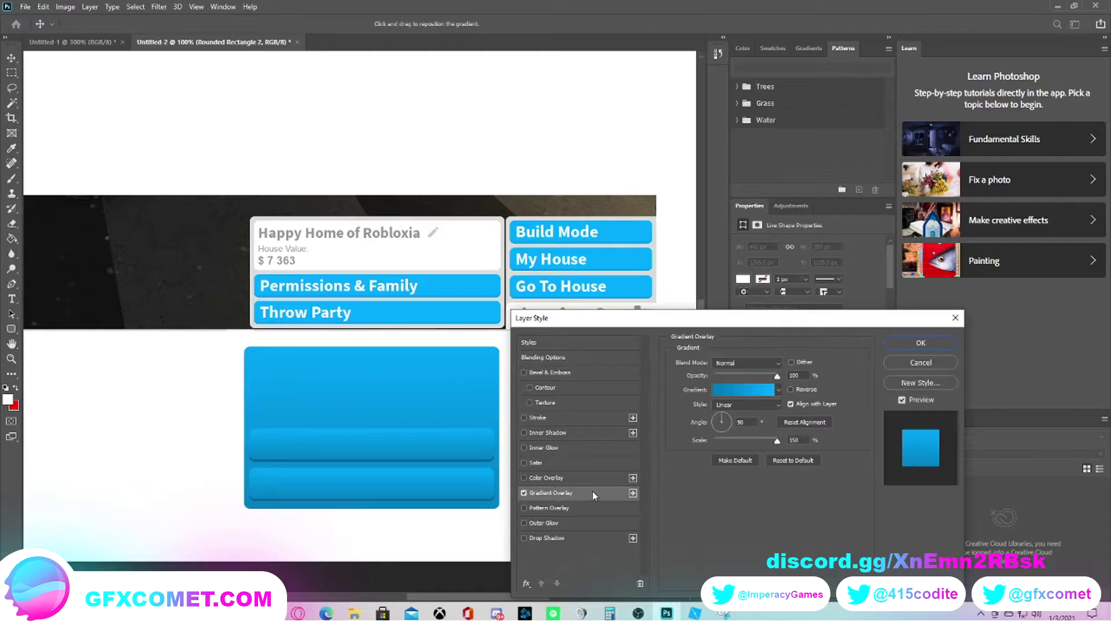
pyautogui.click(727, 385)
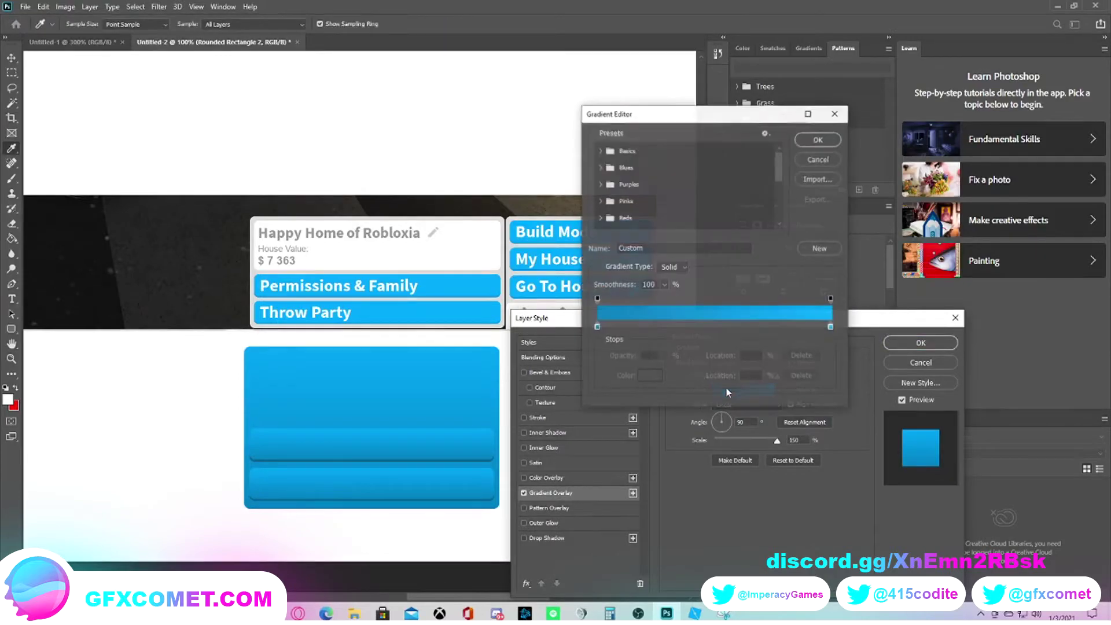
pyautogui.doubleClick(597, 327)
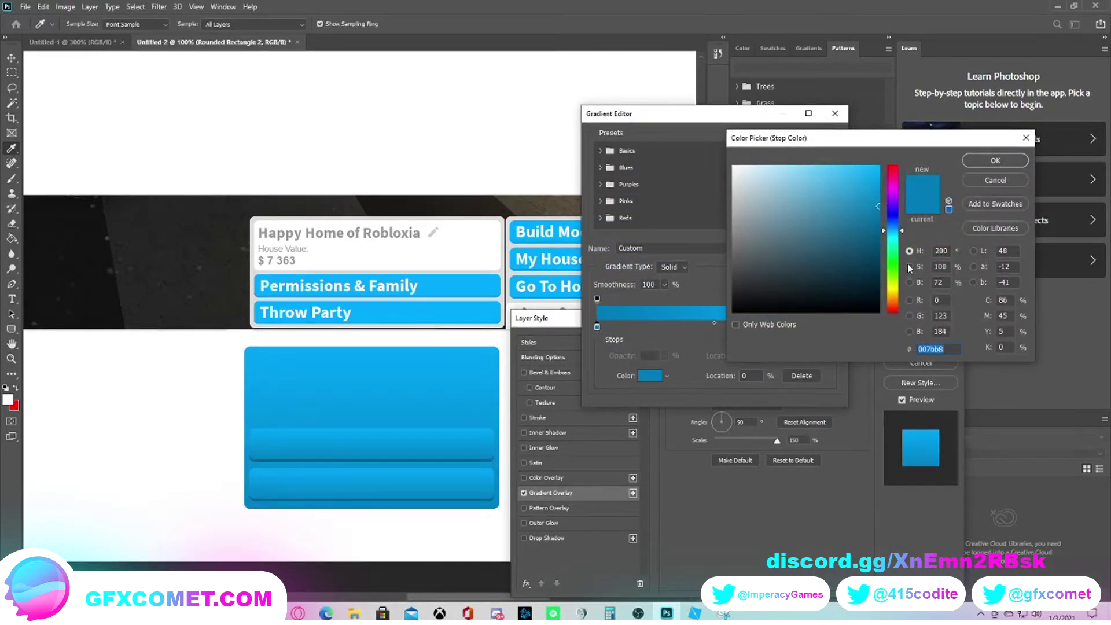
pyautogui.moveTo(739, 191)
pyautogui.mouseDown()
pyautogui.moveTo(723, 162)
pyautogui.moveTo(718, 214)
pyautogui.mouseUp()
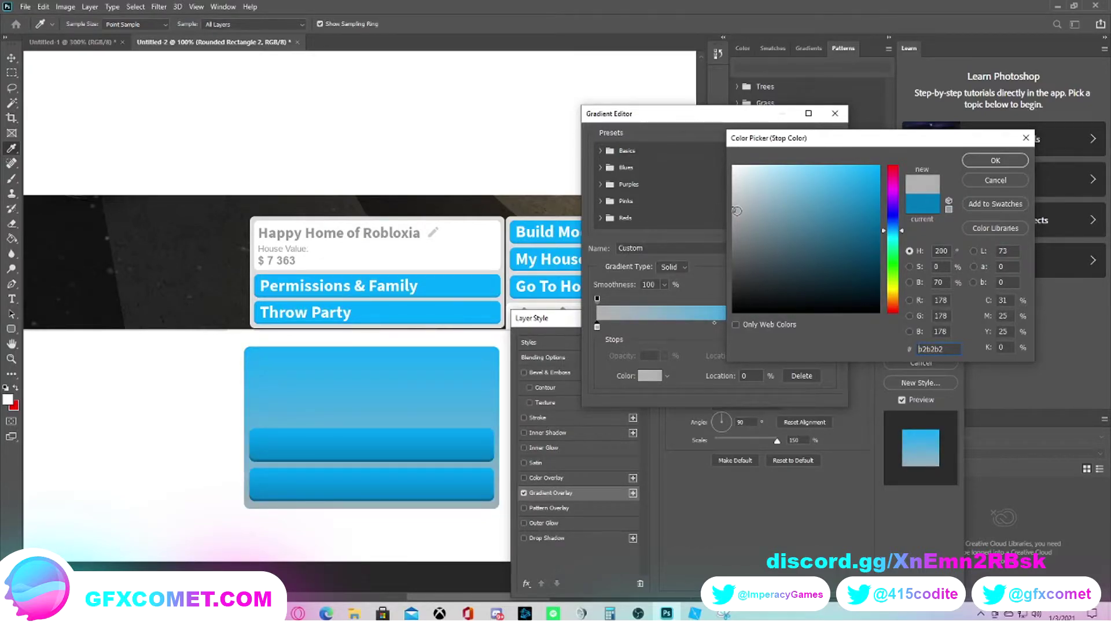
pyautogui.moveTo(733, 208); pyautogui.dragTo(731, 203)
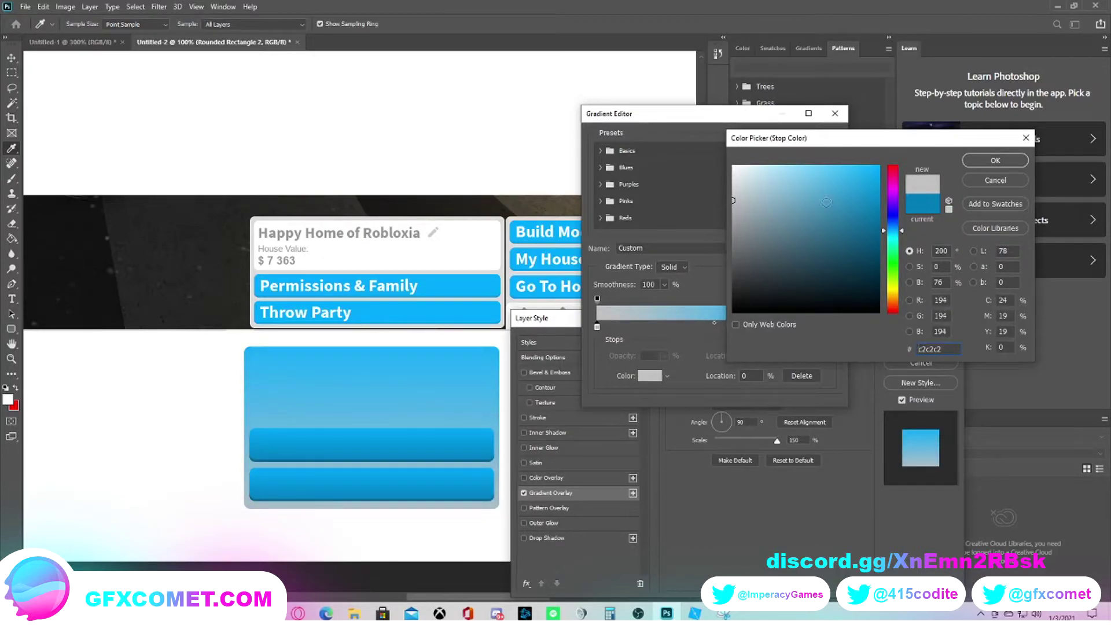
pyautogui.click(993, 161)
# Set the right gradient stop to white and apply the grey-to-white gradient
pyautogui.doubleClick(831, 326)
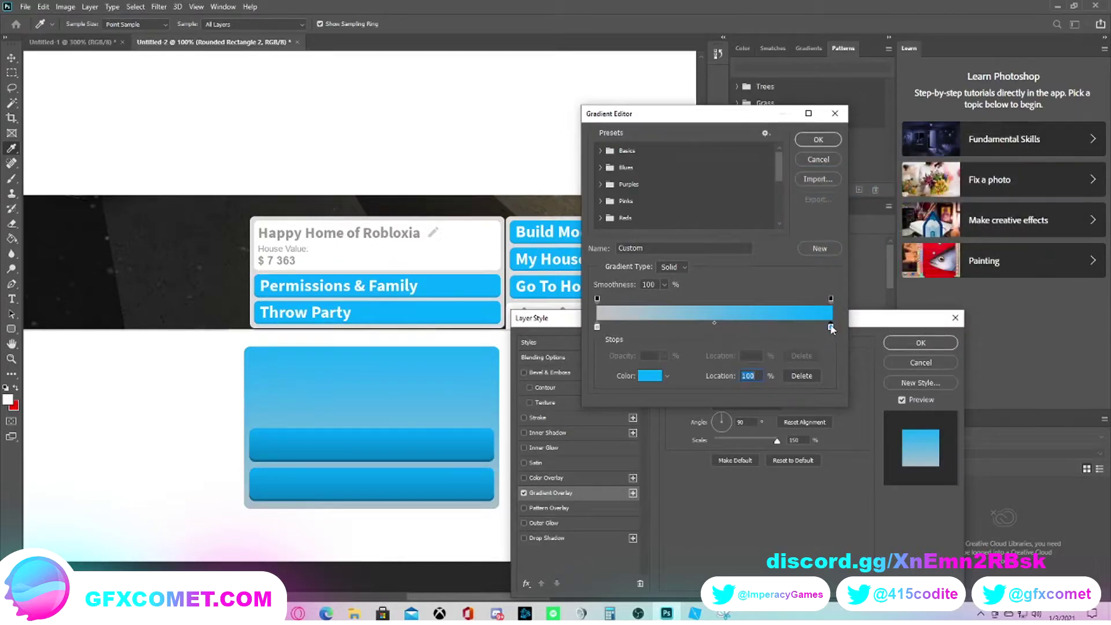
pyautogui.moveTo(732, 169); pyautogui.dragTo(730, 168)
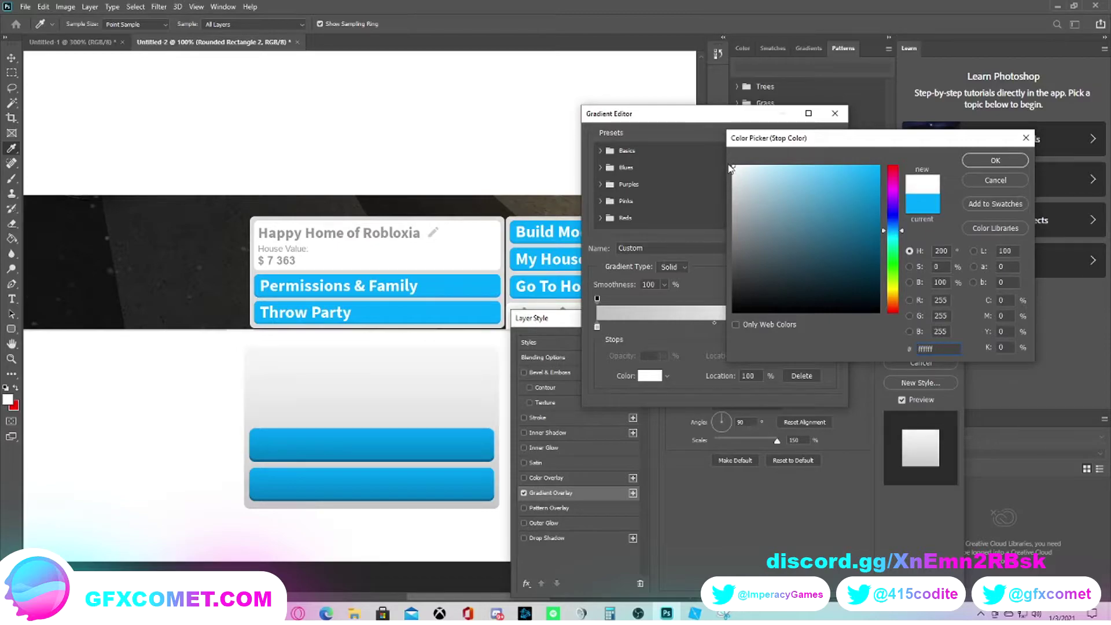
pyautogui.click(994, 160)
pyautogui.click(824, 143)
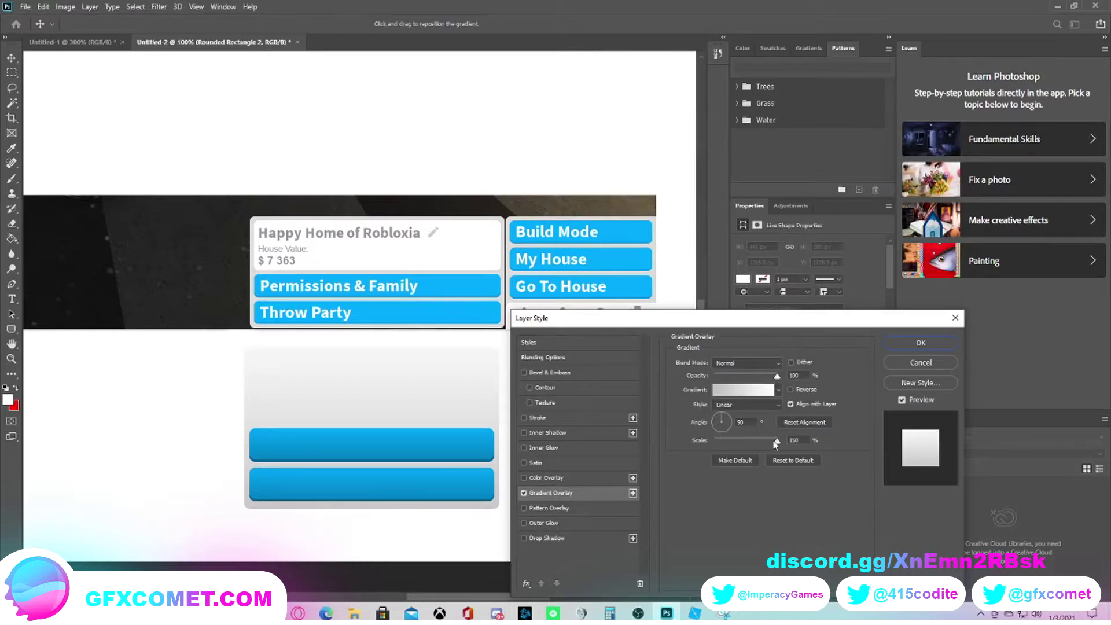
pyautogui.click(921, 347)
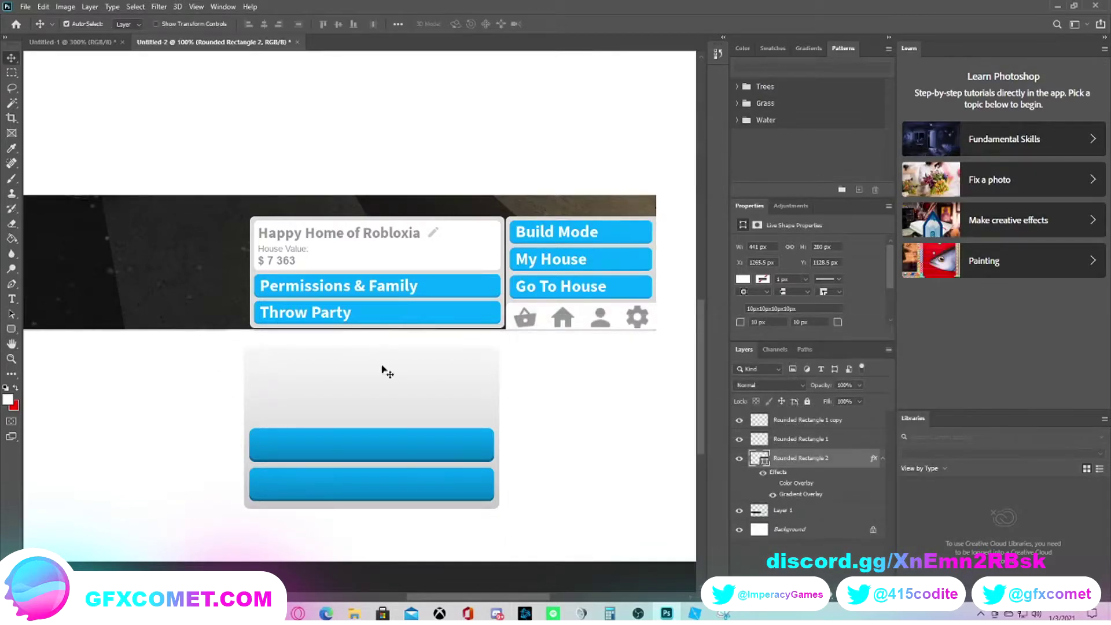
# Unlock the Background layer as Layer 2 and clear its white pixels
pyautogui.click(805, 529)
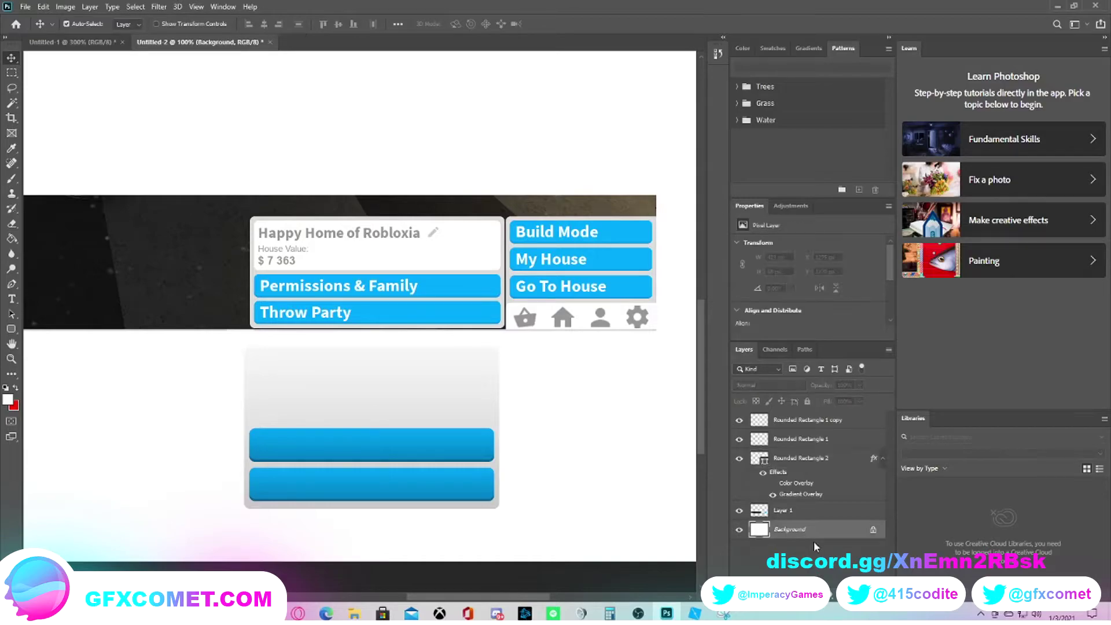
pyautogui.click(873, 529)
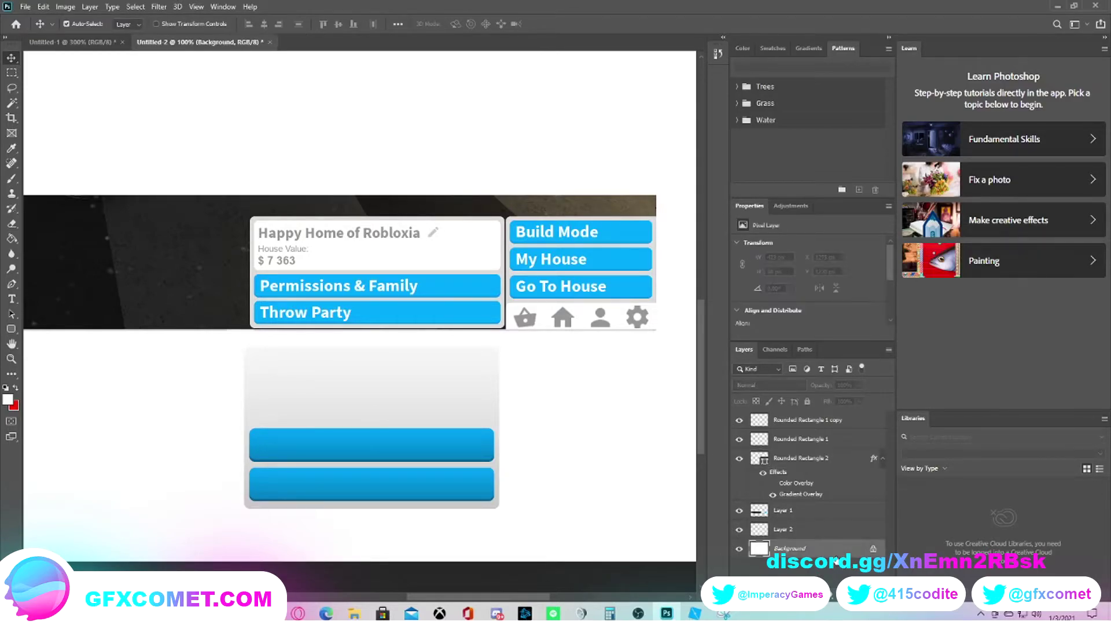
pyautogui.hotkey('ctrl', 'a')
pyautogui.press('Delete')
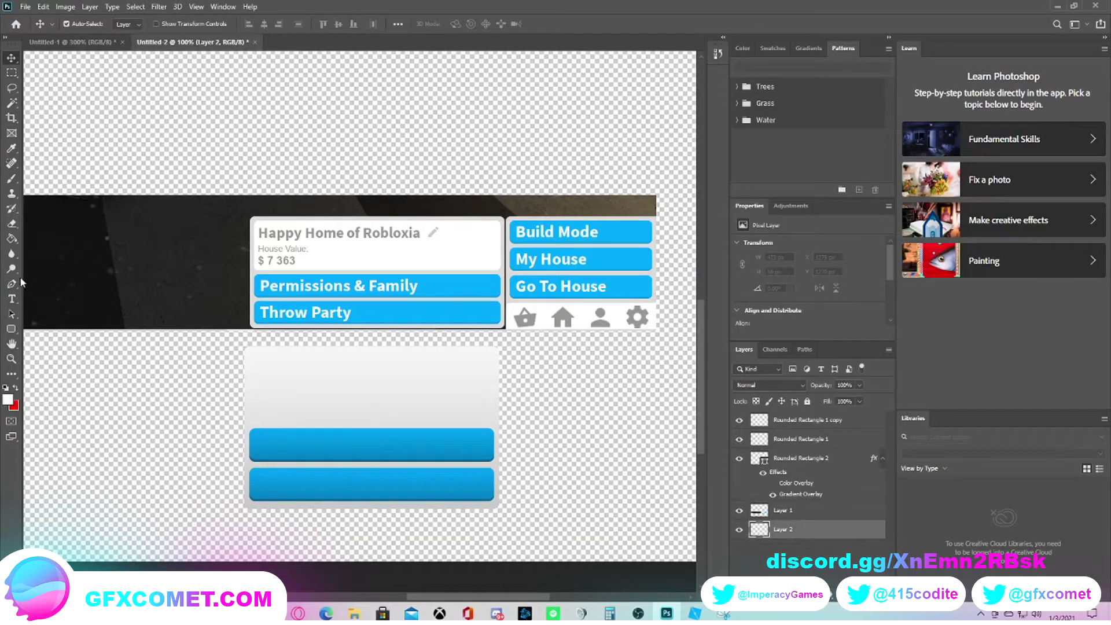
# Fill the cleared Layer 2 with black using the Paint Bucket
pyautogui.click(11, 238)
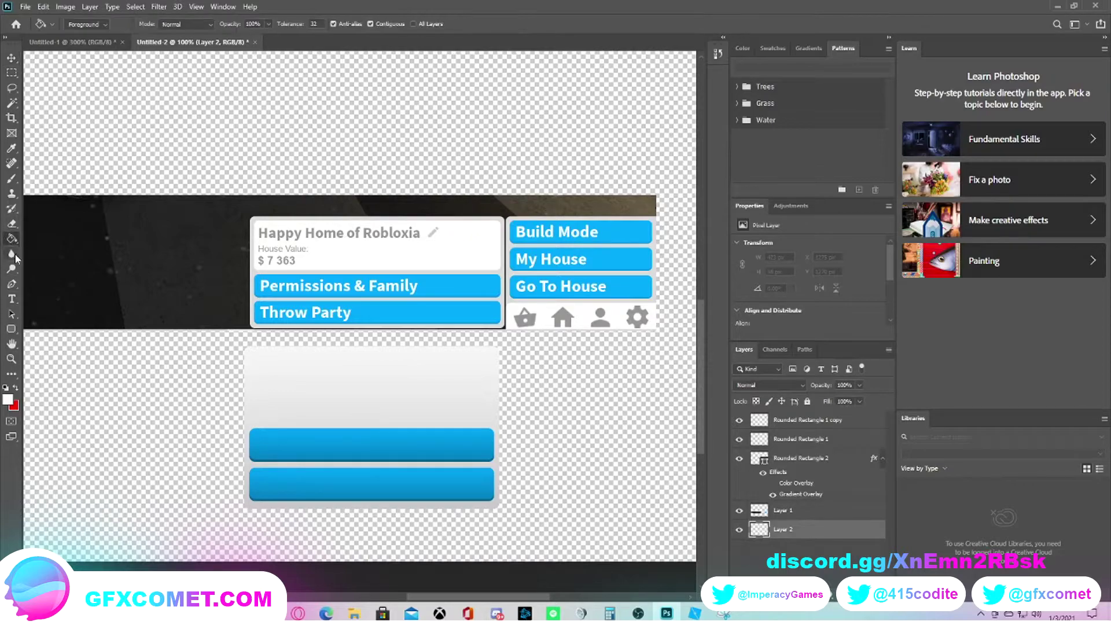
pyautogui.click(8, 399)
pyautogui.click(588, 476)
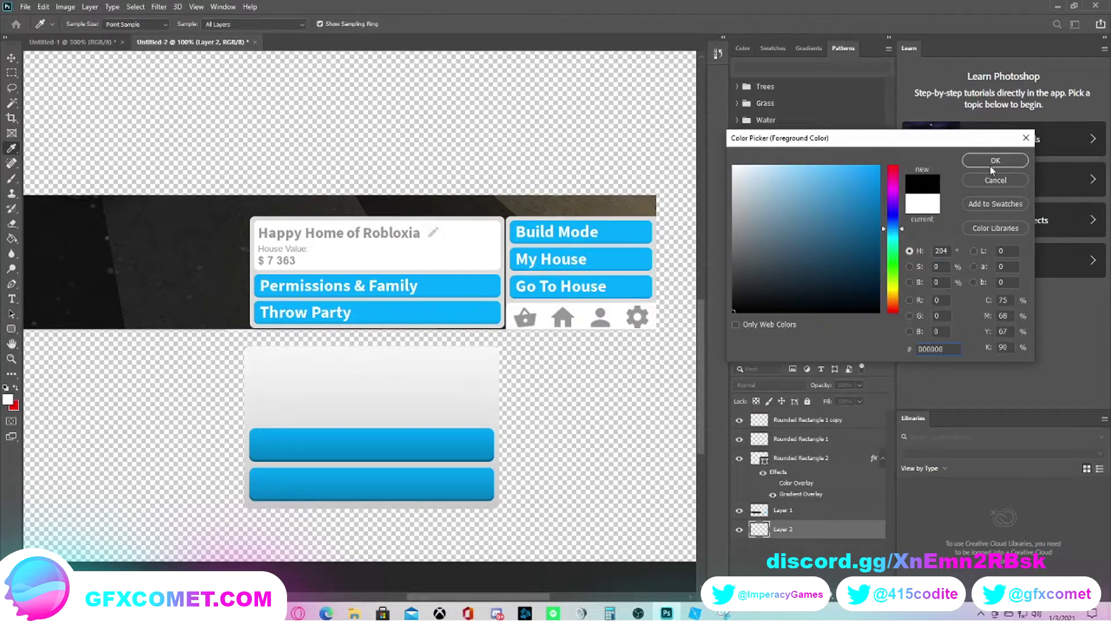
pyautogui.click(990, 166)
pyautogui.click(583, 501)
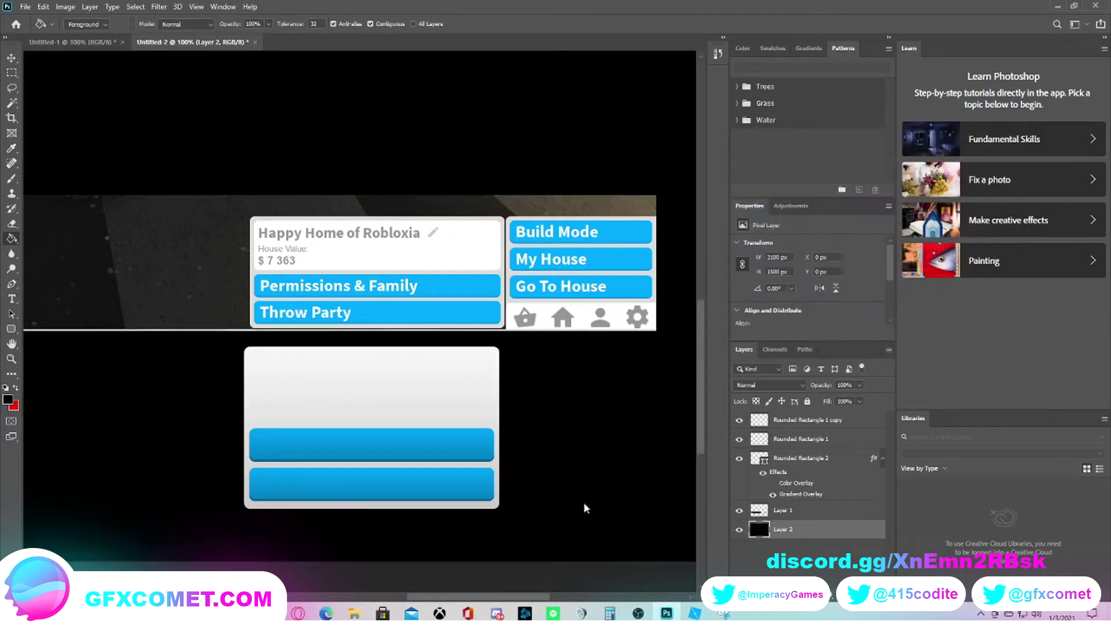
pyautogui.click(11, 58)
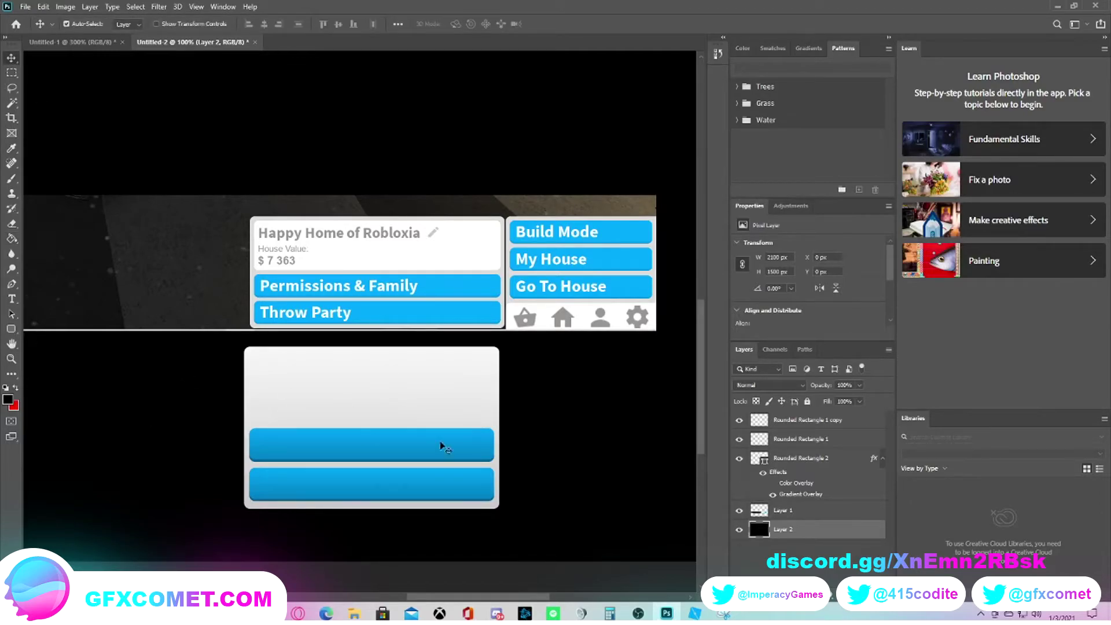
pyautogui.click(394, 400)
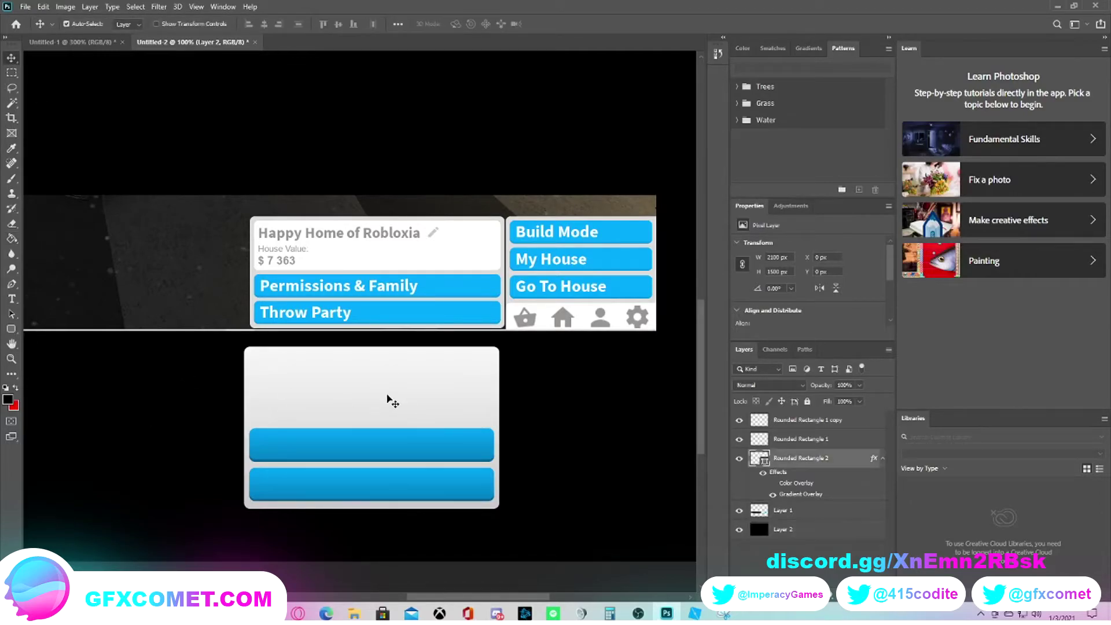
pyautogui.rightClick(826, 461)
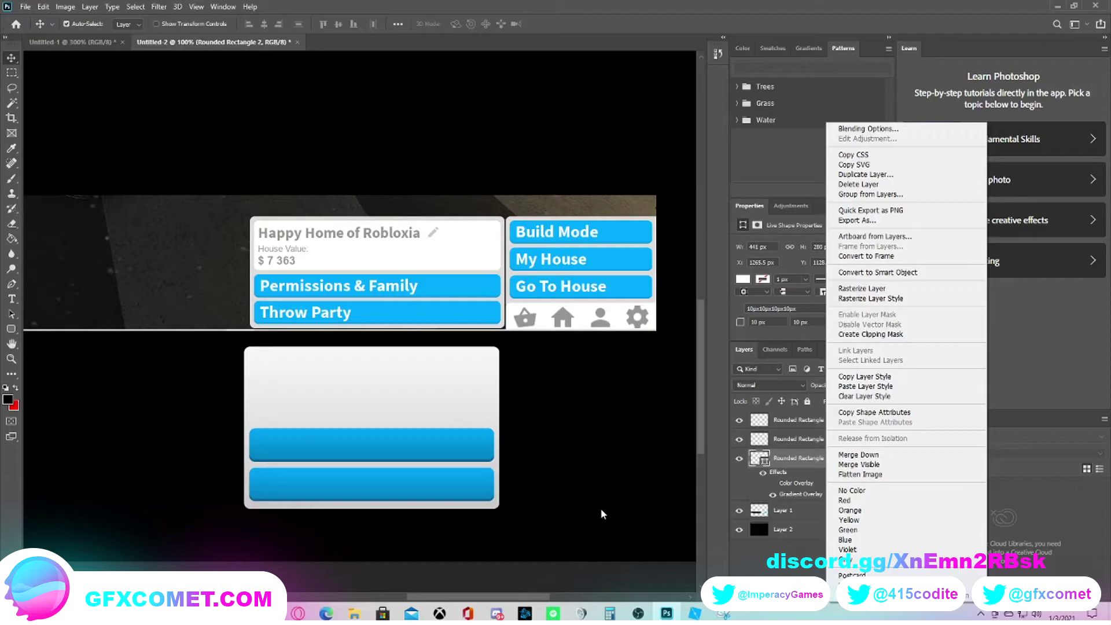
# Draw a white rounded box, Rounded Rectangle 3, in the panel's upper area
pyautogui.click(9, 339)
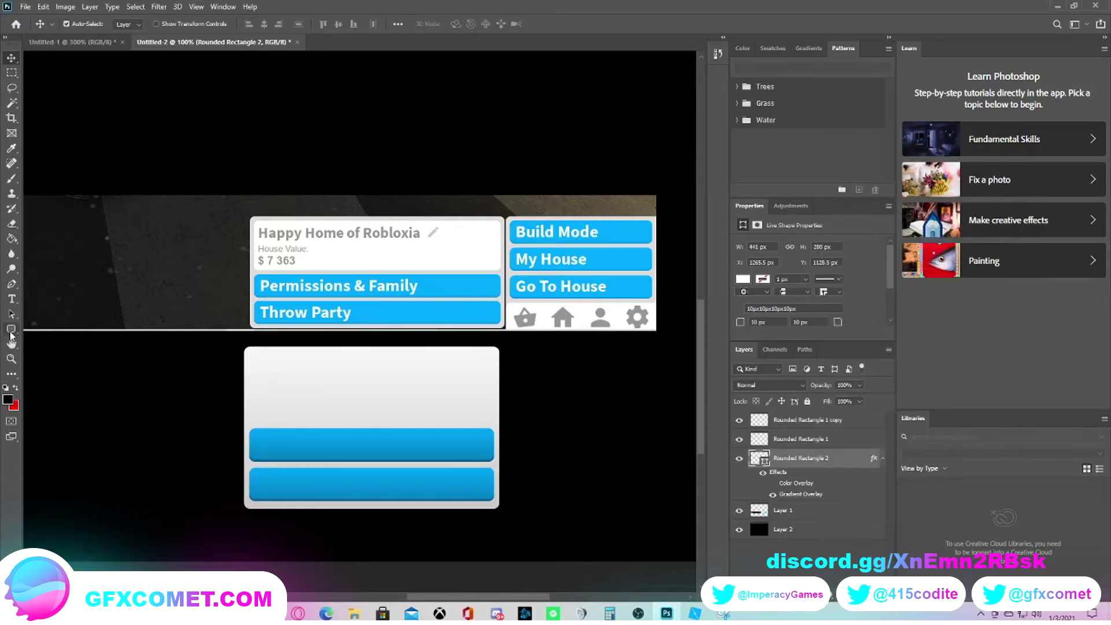
pyautogui.click(11, 329)
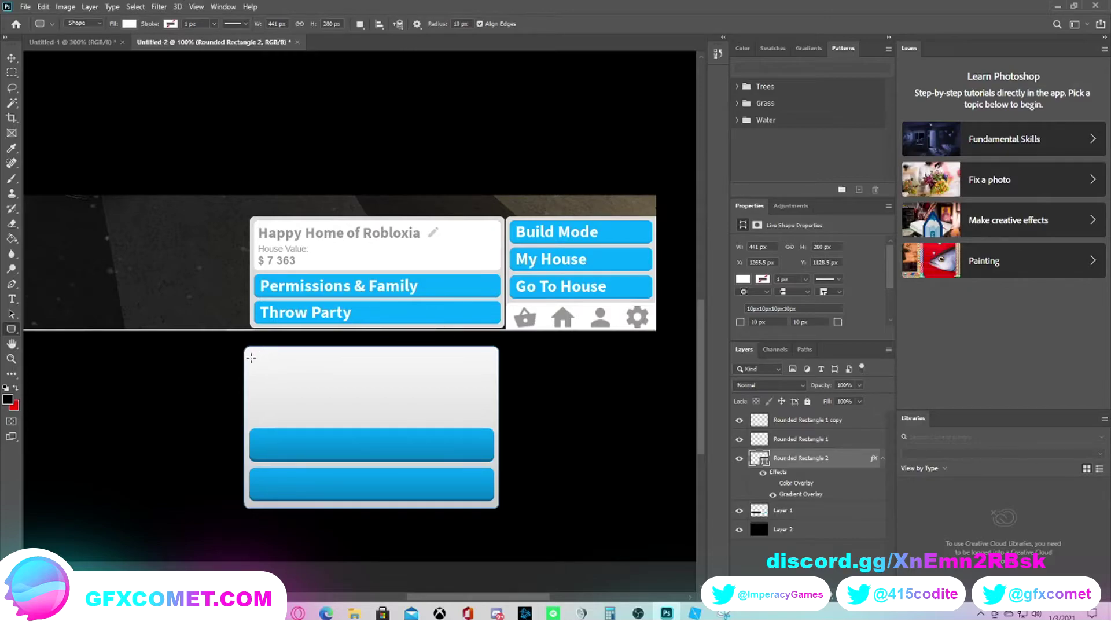
pyautogui.moveTo(251, 357); pyautogui.dragTo(492, 423)
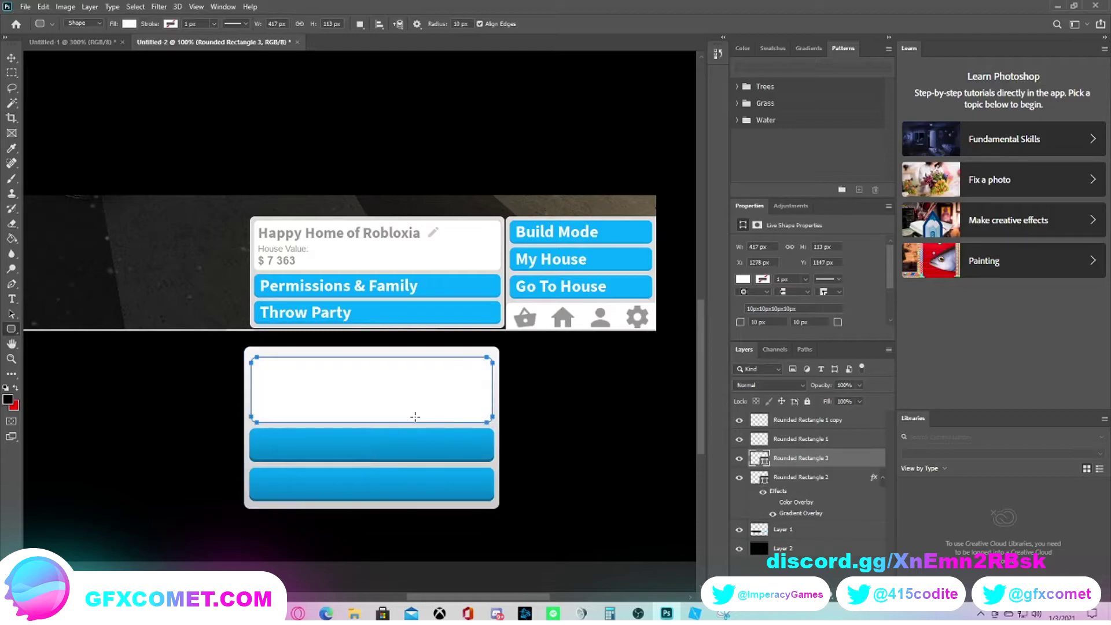
pyautogui.click(11, 58)
pyautogui.hotkey('ctrl', 't')
pyautogui.moveTo(492, 389); pyautogui.dragTo(494, 389)
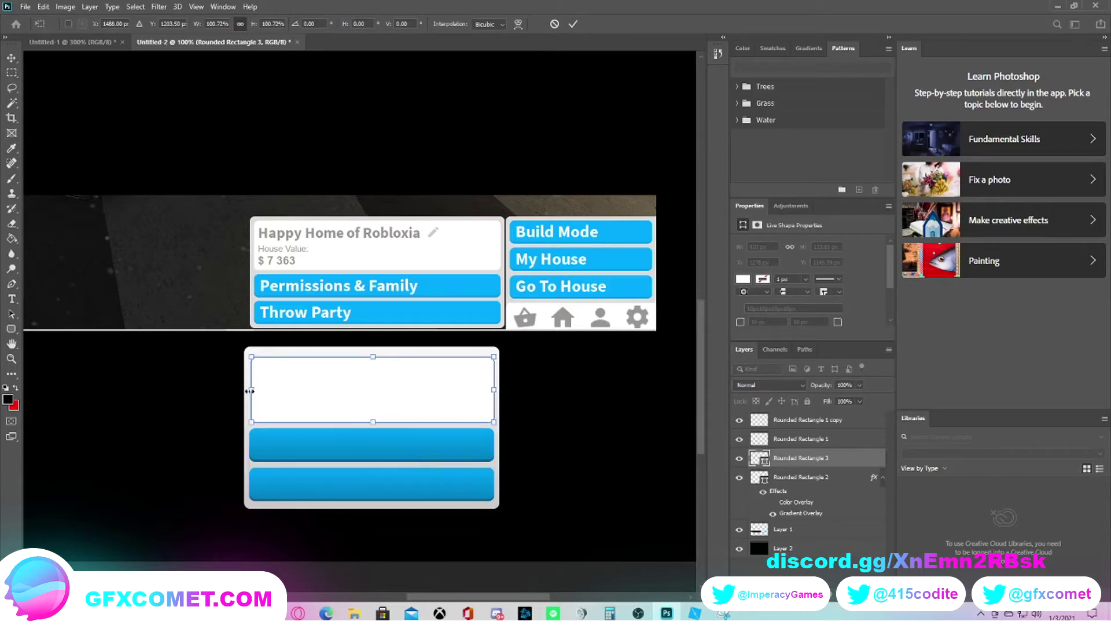
pyautogui.moveTo(249, 391); pyautogui.dragTo(248, 391)
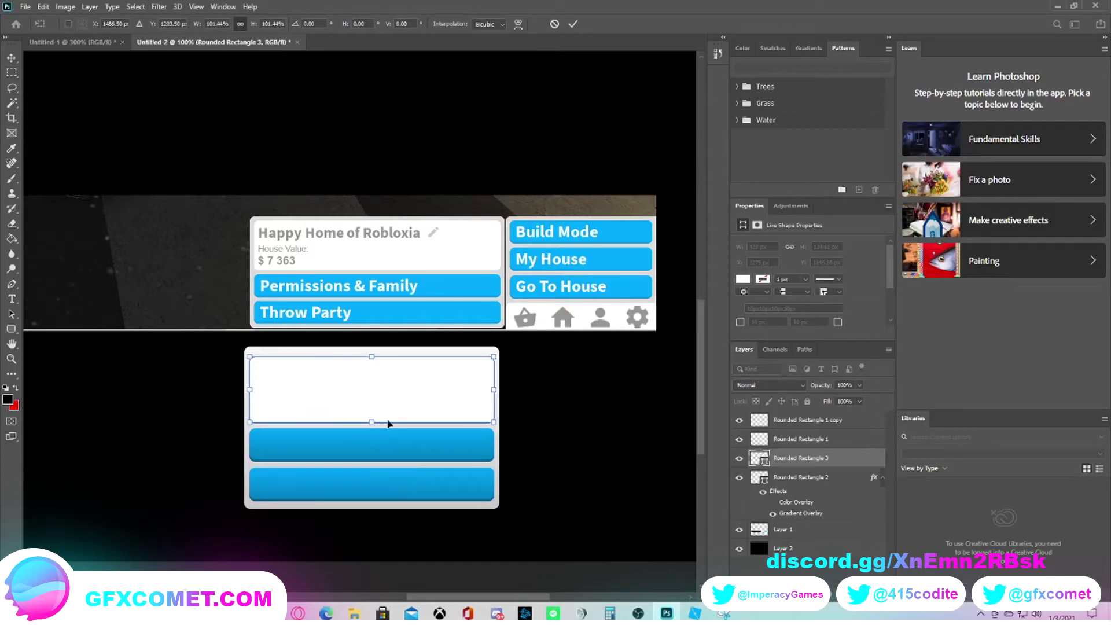
pyautogui.moveTo(491, 391); pyautogui.dragTo(420, 392)
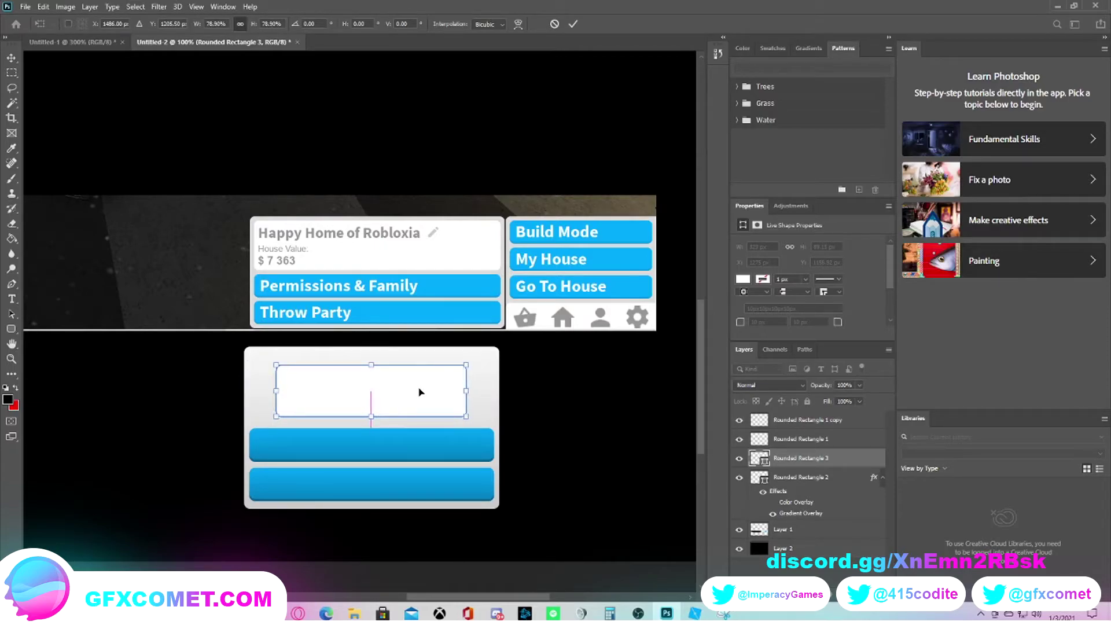
pyautogui.click(12, 58)
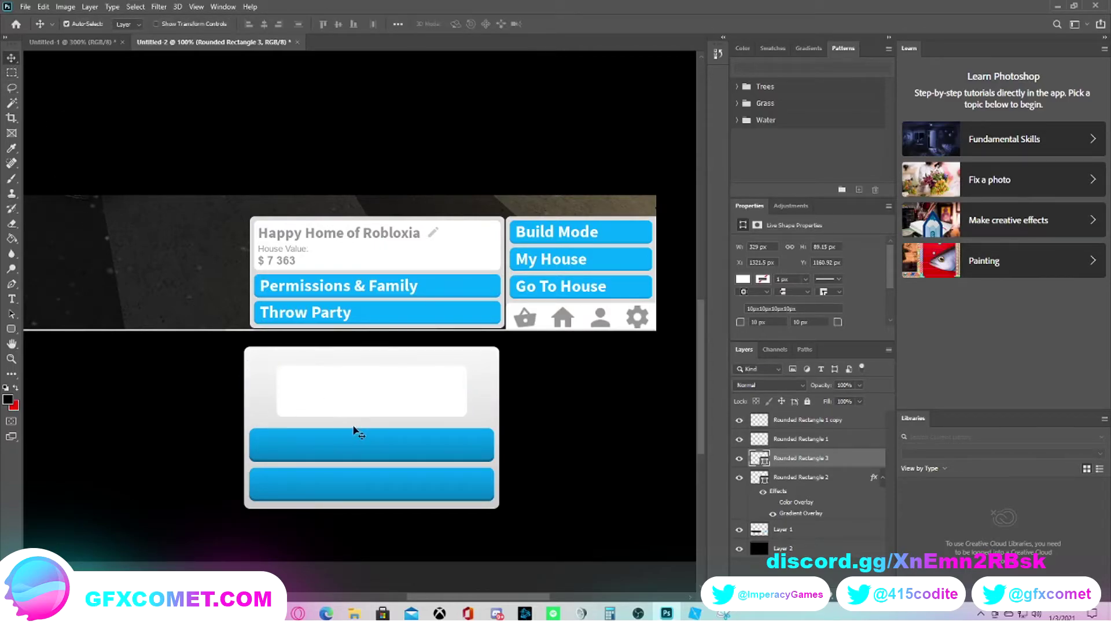
pyautogui.hotkey('ctrl', 'z')
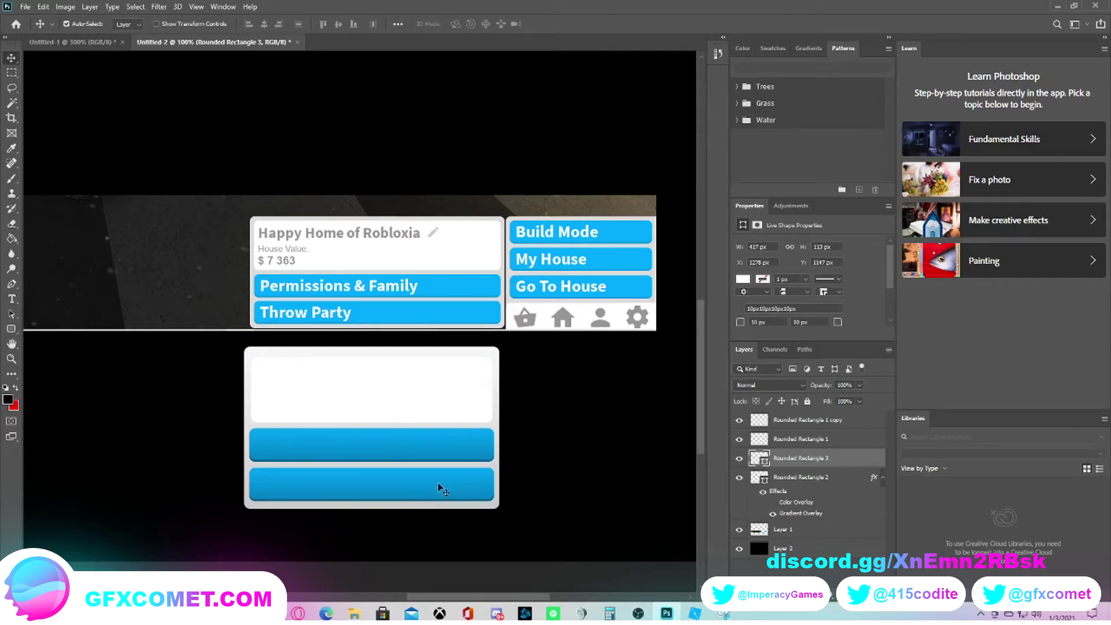
# Nudge the upper blue button down 3 px
pyautogui.click(362, 445)
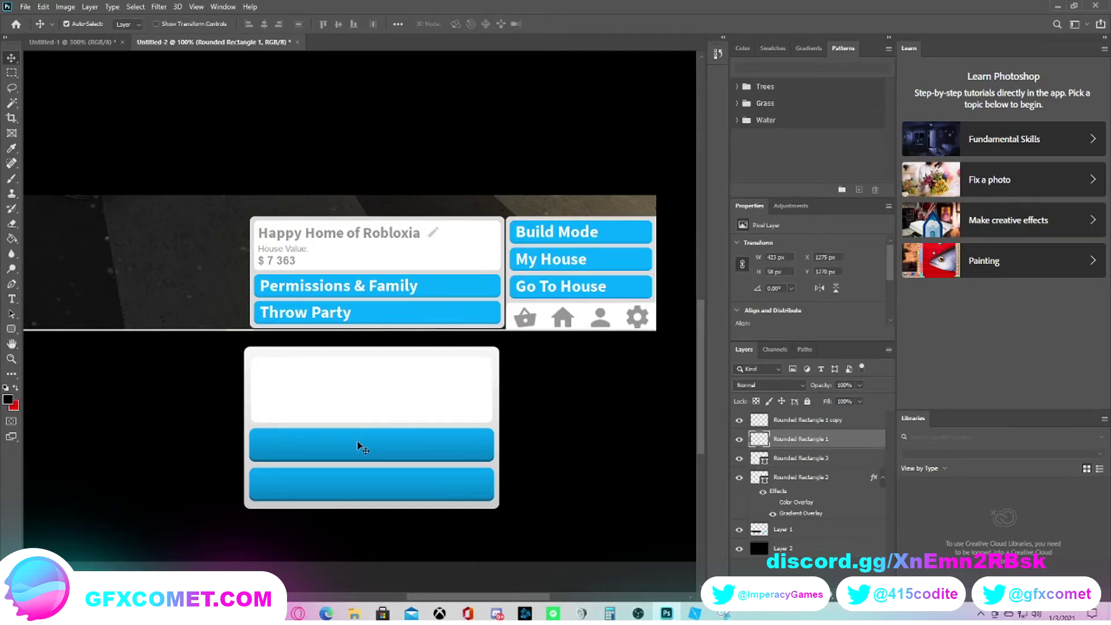
pyautogui.press('Down')
pyautogui.press('Down')
pyautogui.press('Down')
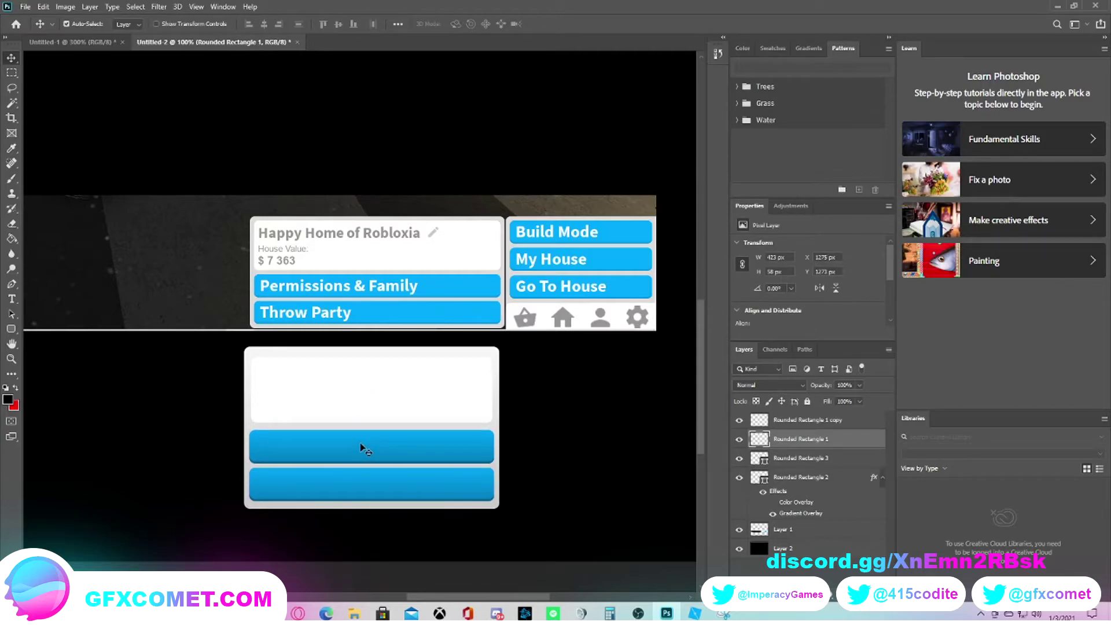
pyautogui.click(414, 418)
pyautogui.press('Down')
pyautogui.press('Down')
pyautogui.press('Down')
pyautogui.press('Down')
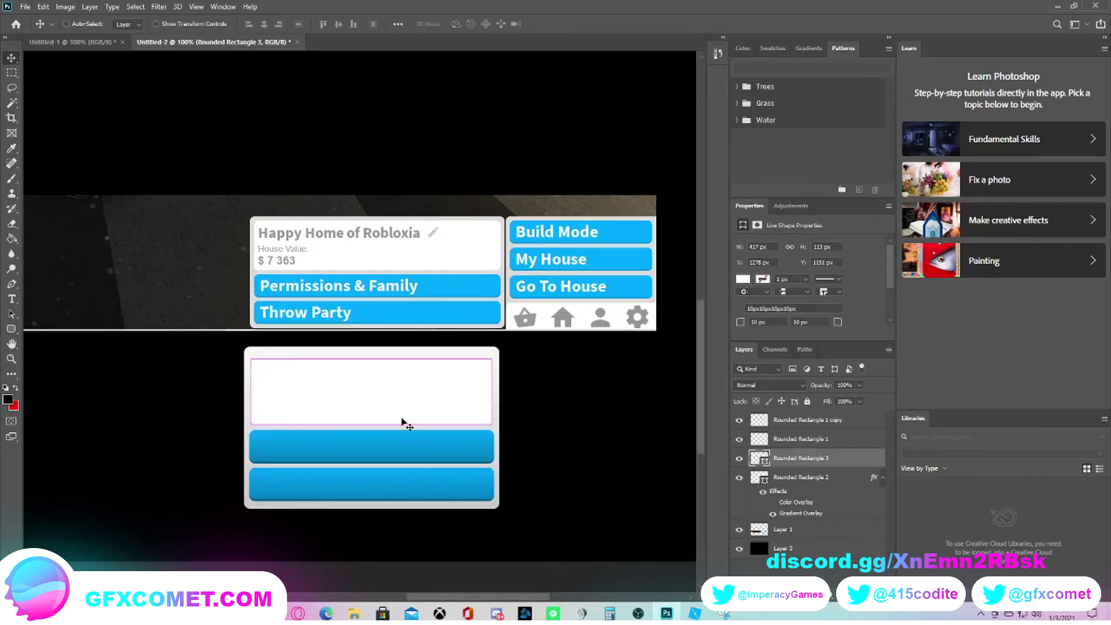
# Stretch the white inset box upward to about 450 × 122 px and commit
pyautogui.hotkey('ctrl', 't')
pyautogui.moveTo(372, 359); pyautogui.dragTo(376, 352)
pyautogui.press('Return')
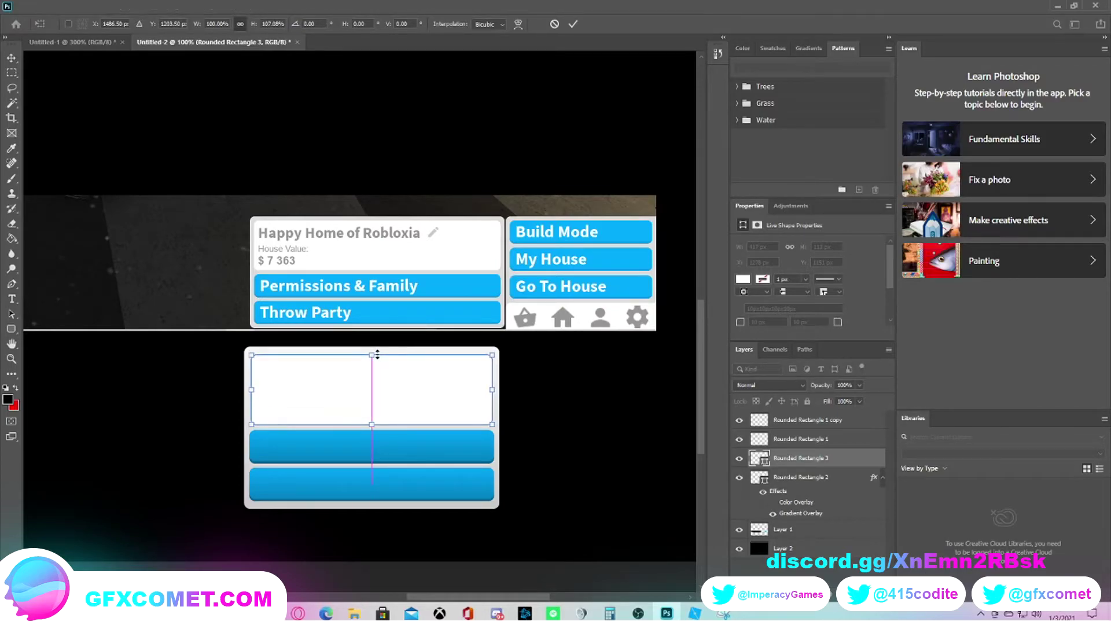
pyautogui.click(821, 445)
pyautogui.rightClick(820, 459)
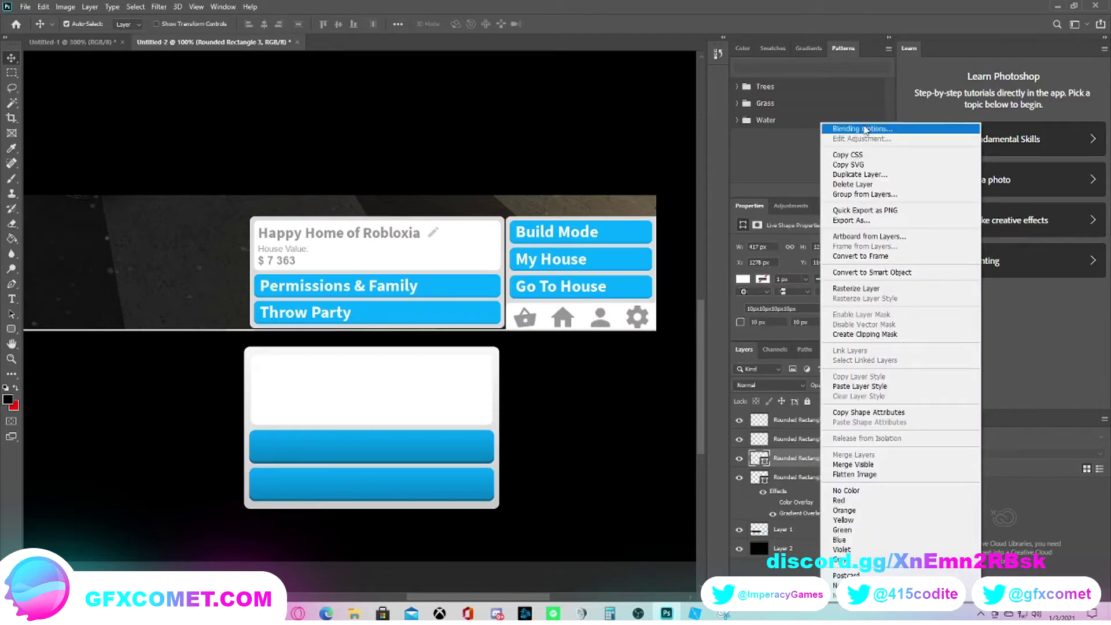
# Add an Inner Shadow effect to Rounded Rectangle 3, the white inset box
pyautogui.click(862, 129)
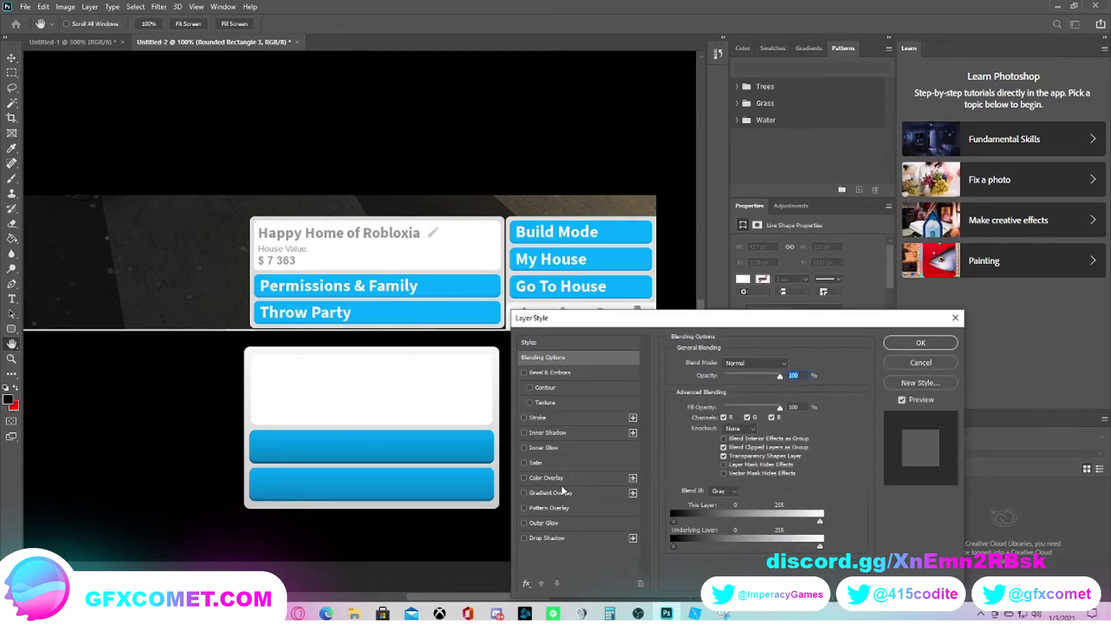
pyautogui.click(557, 433)
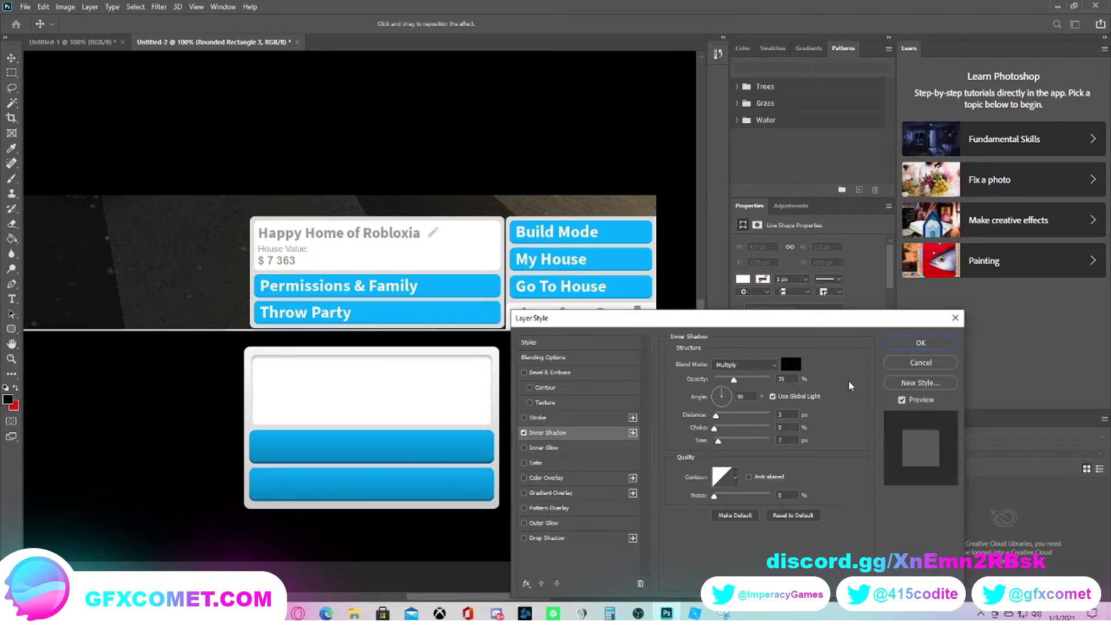
pyautogui.click(920, 343)
pyautogui.scroll(-2, 310, 452)
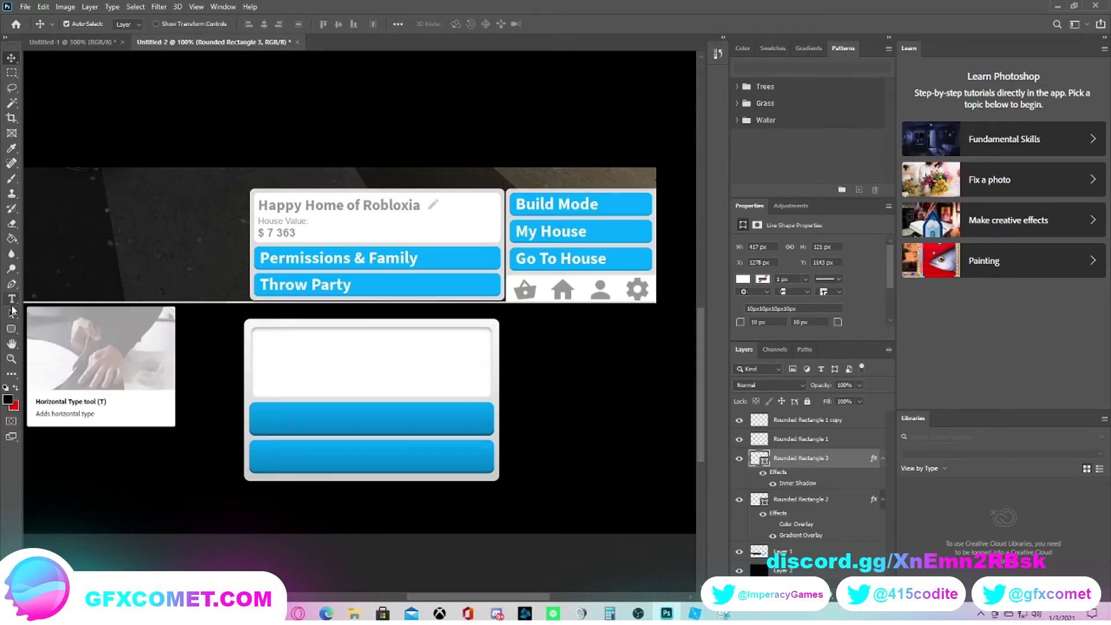
# Switch between tools, ending with the Rounded Rectangle tool selected
pyautogui.click(15, 333)
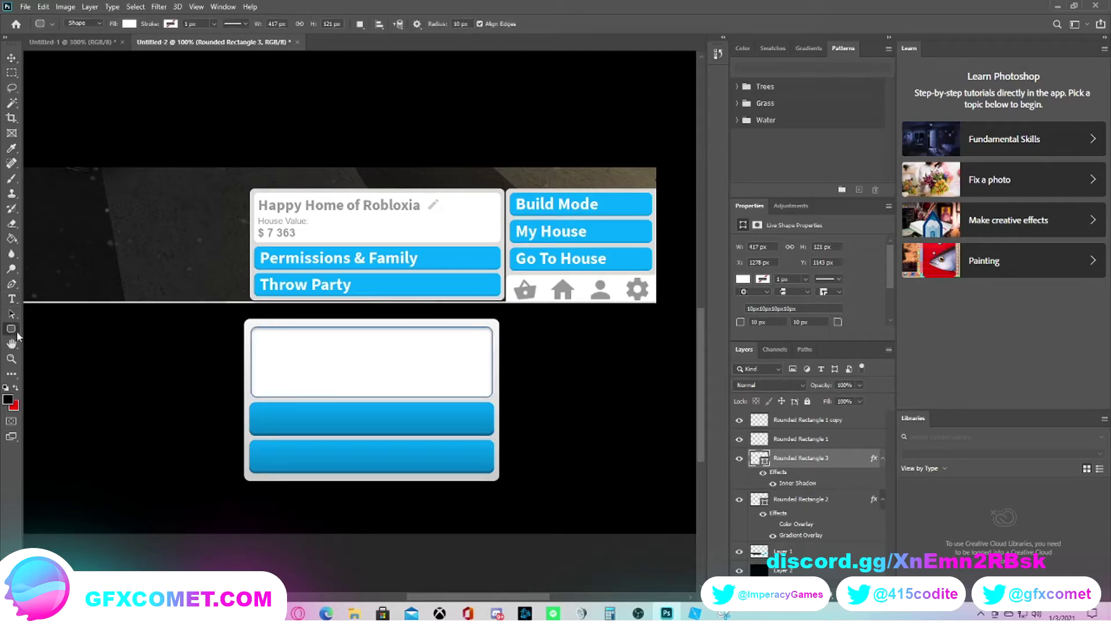
pyautogui.click(12, 57)
pyautogui.click(125, 407)
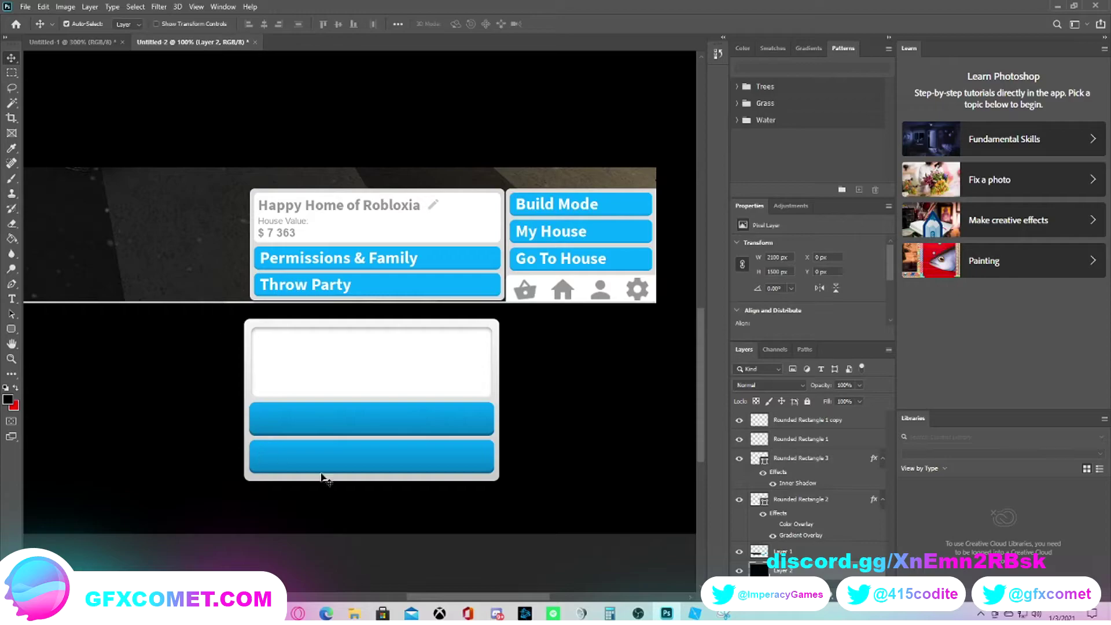
pyautogui.click(11, 329)
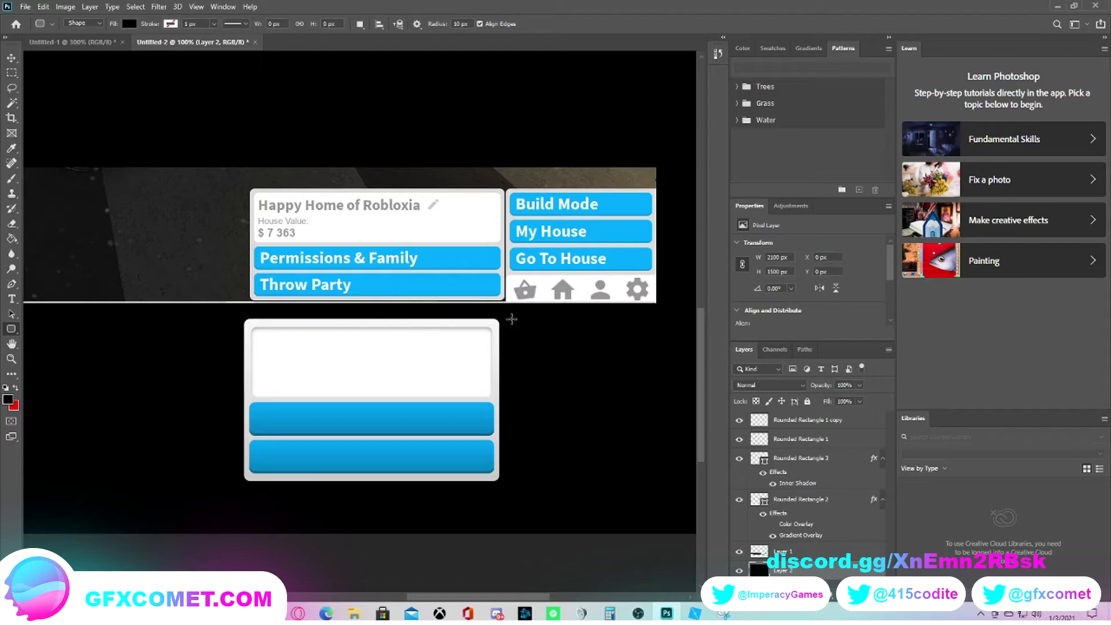
# Draw a tall 244 × 280 px rounded rectangle right of the lower panel and fine-tune its edges
pyautogui.moveTo(511, 318); pyautogui.dragTo(652, 480)
pyautogui.hotkey('ctrl', 't')
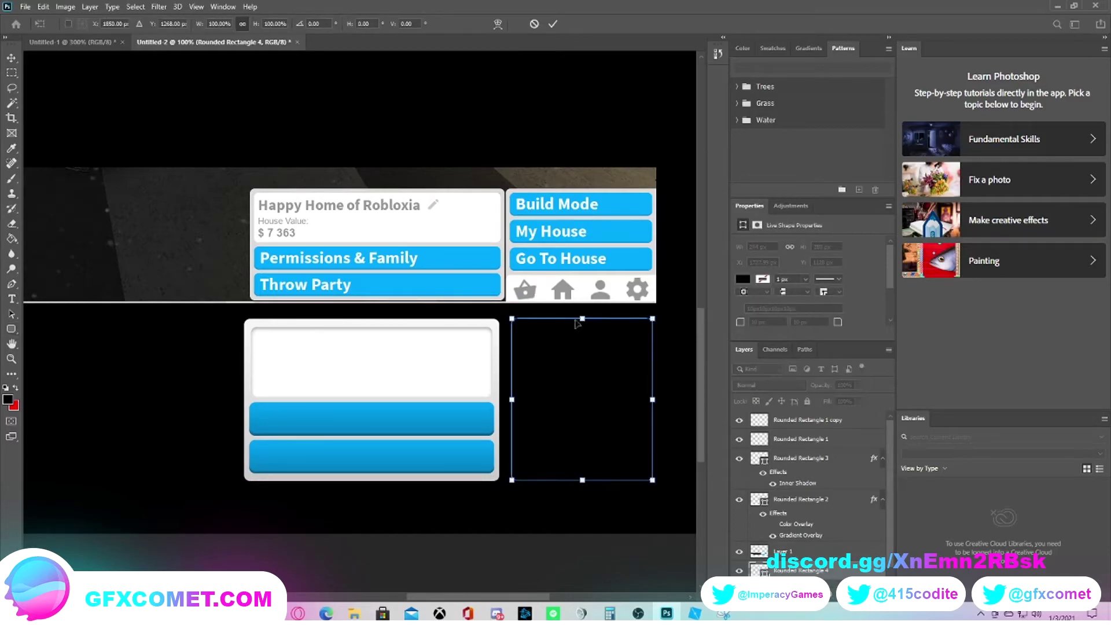
pyautogui.moveTo(582, 322); pyautogui.dragTo(582, 326)
pyautogui.moveTo(583, 479); pyautogui.dragTo(582, 480)
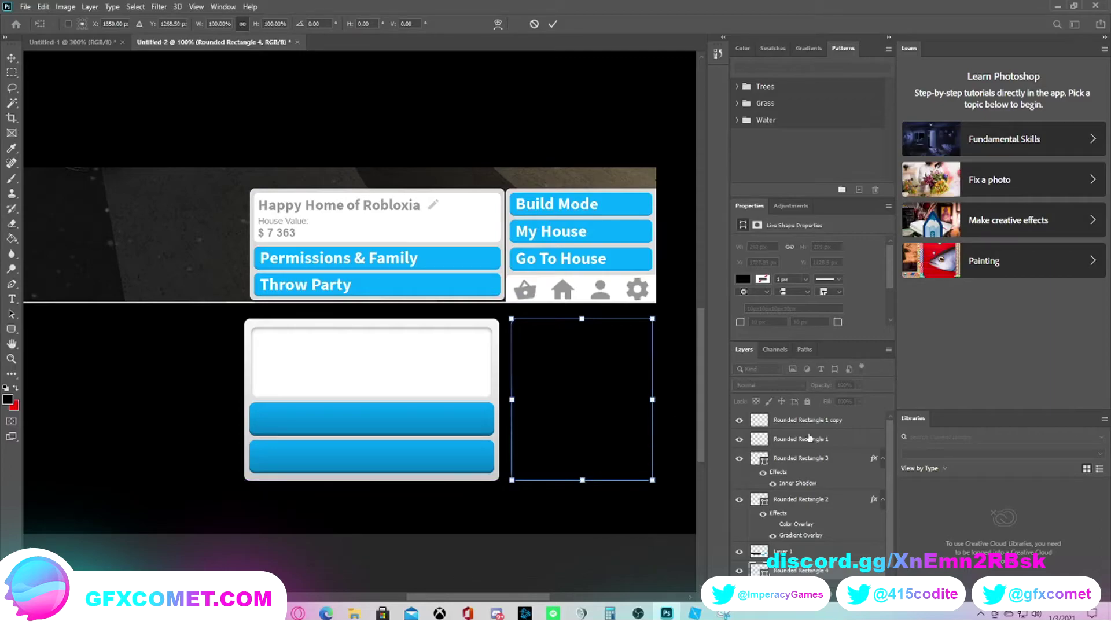
pyautogui.press('Return')
# Identify the lower panel's frame layer by selecting Rounded Rectangle 3 and toggling its visibility
pyautogui.rightClick(808, 514)
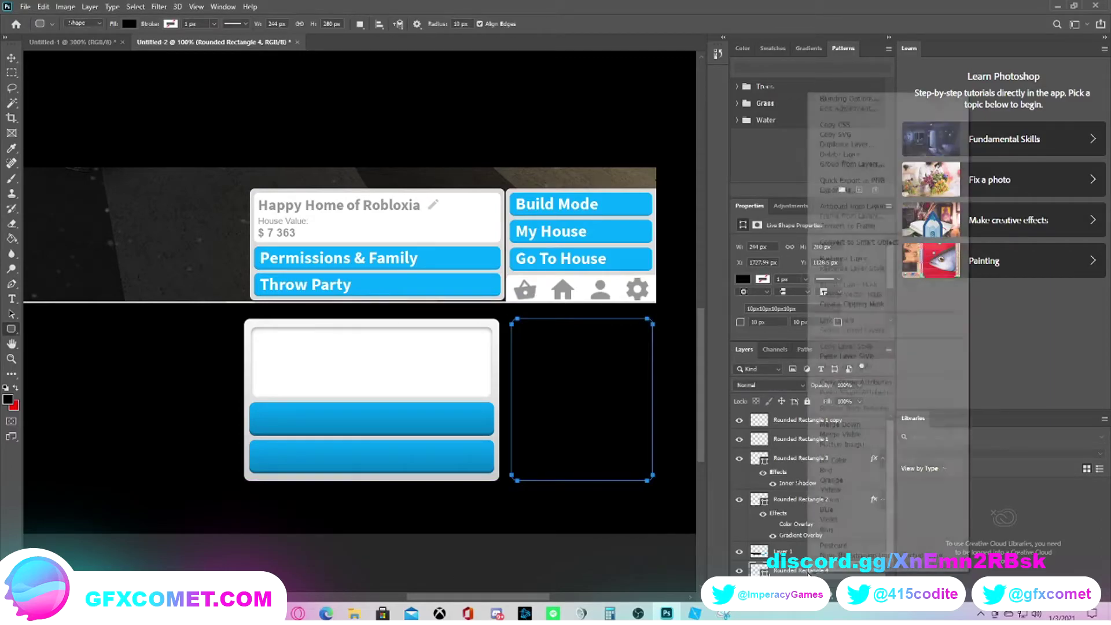
pyautogui.click(780, 470)
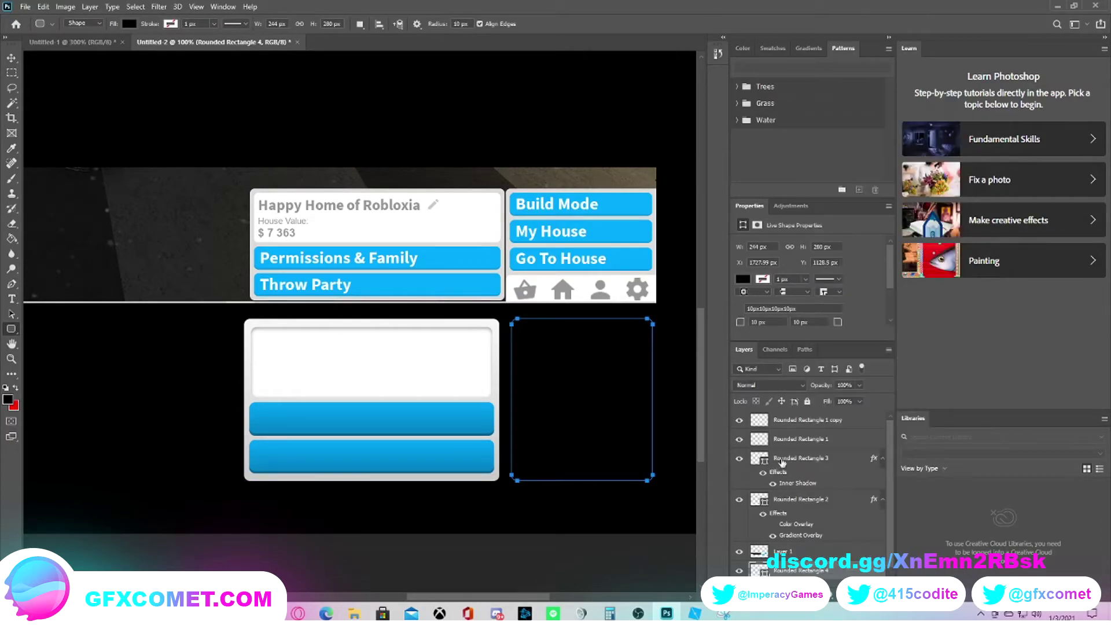
pyautogui.click(781, 460)
pyautogui.click(739, 498)
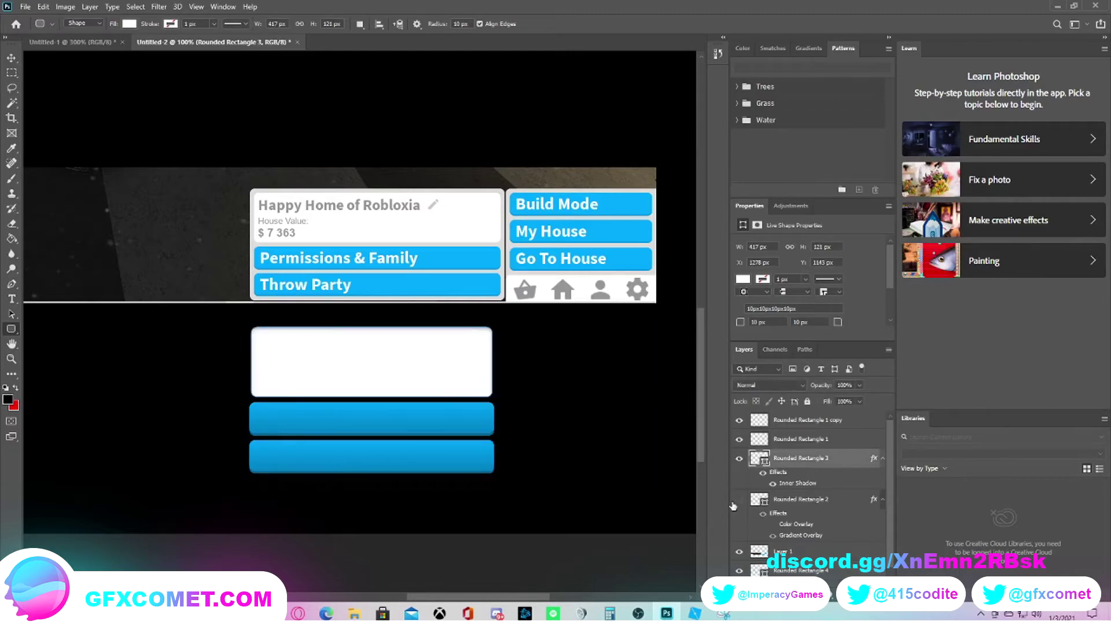
pyautogui.click(739, 498)
# Copy Rounded Rectangle 2's white gradient layer style and paste it onto Rounded Rectangle 4
pyautogui.rightClick(801, 504)
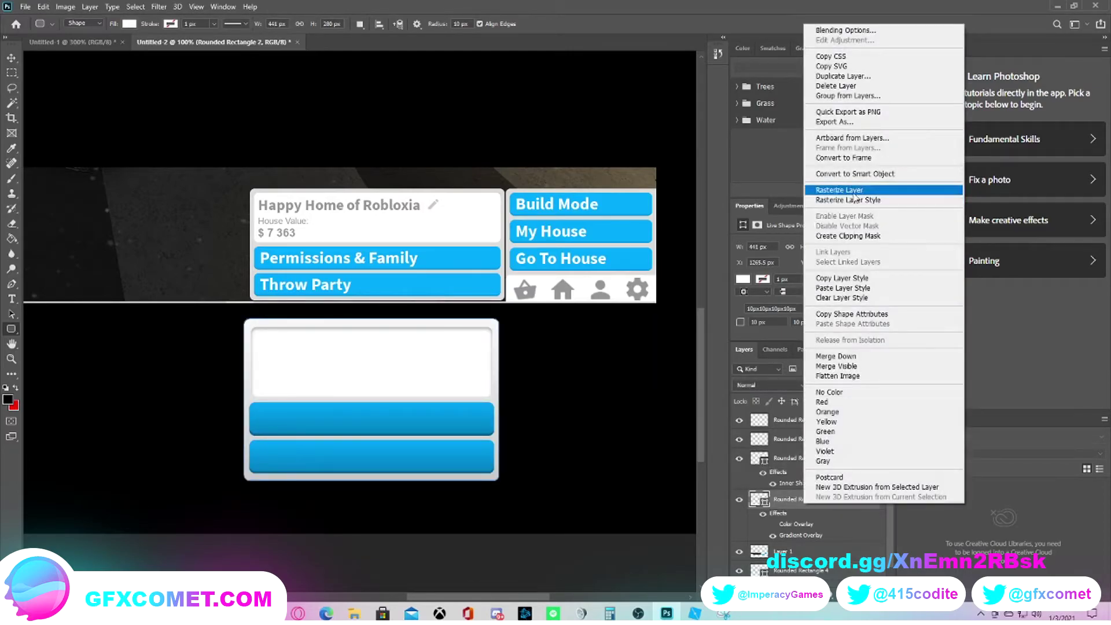
pyautogui.click(855, 281)
pyautogui.scroll(-1, 777, 495)
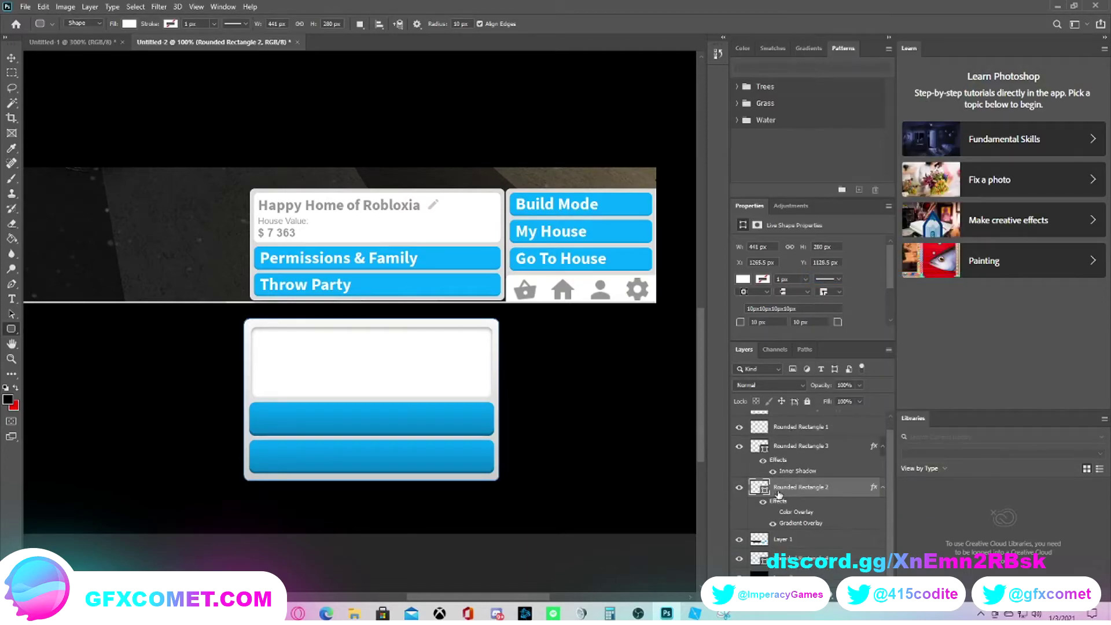
pyautogui.rightClick(809, 554)
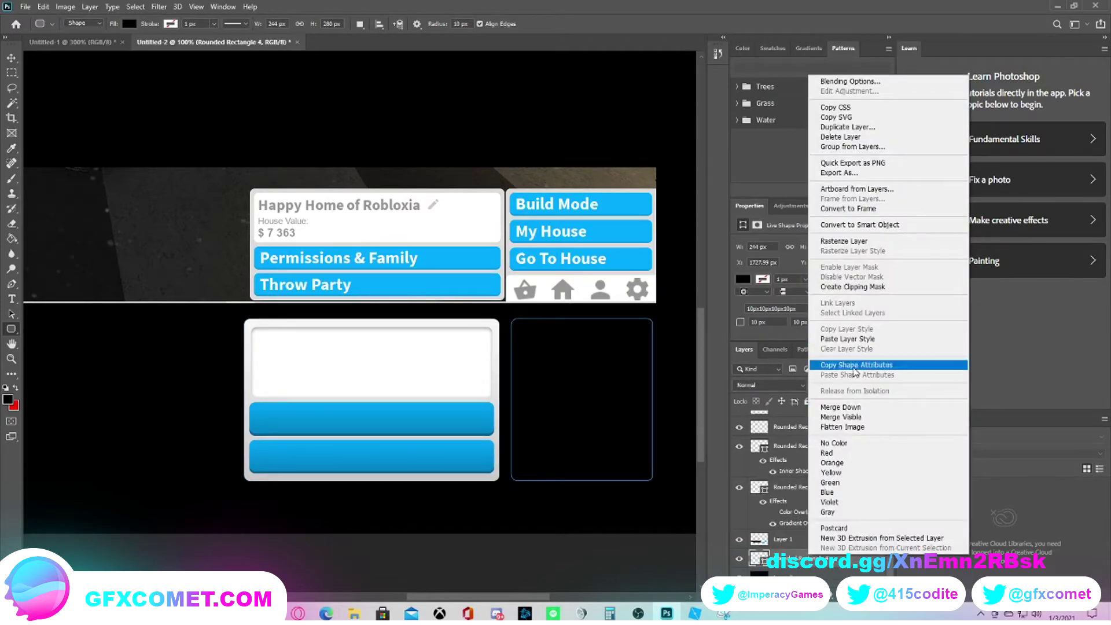
pyautogui.click(846, 338)
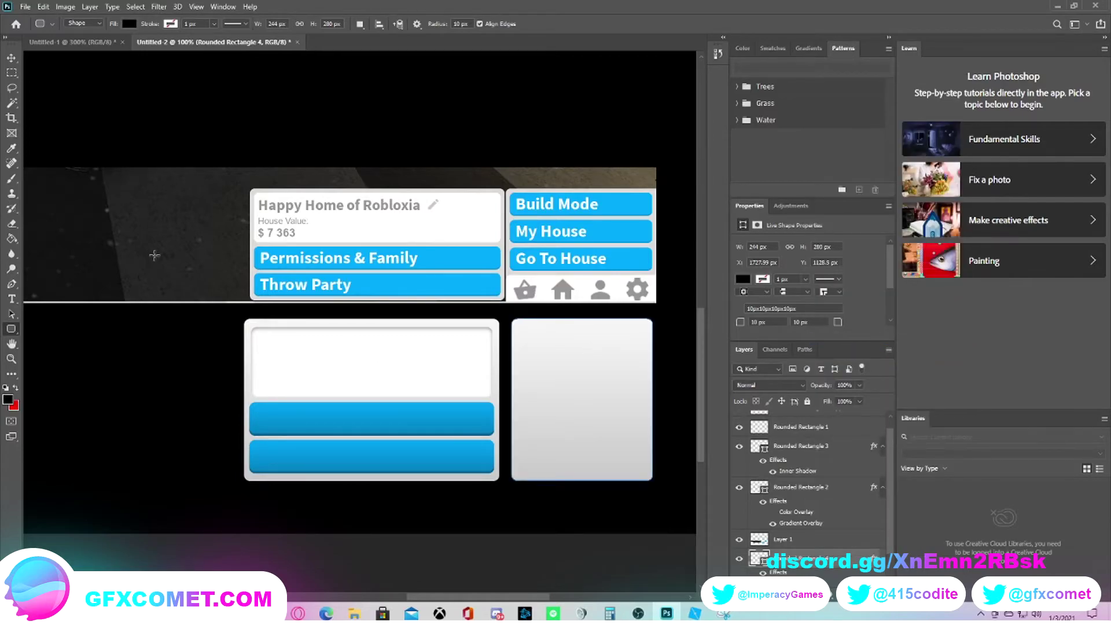
pyautogui.click(11, 58)
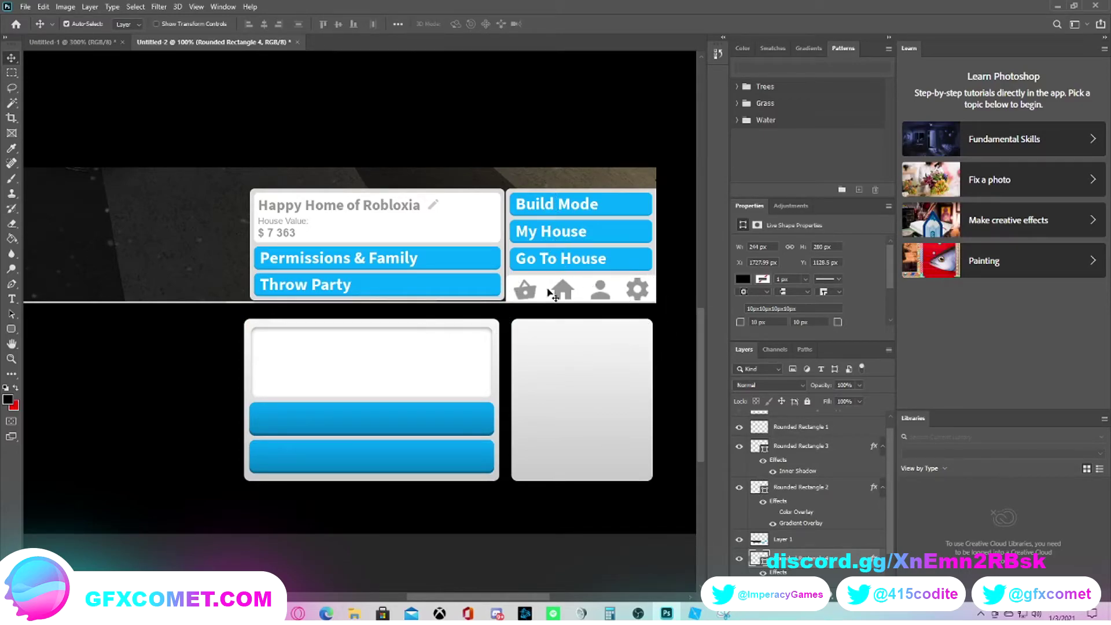
pyautogui.click(471, 417)
pyautogui.rightClick(805, 421)
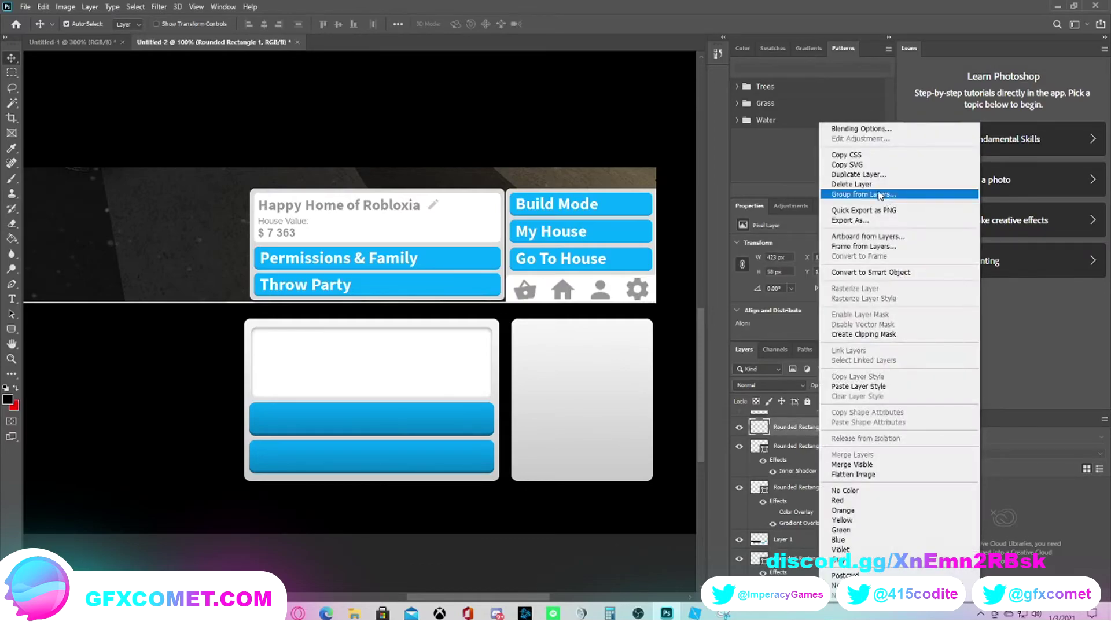
pyautogui.click(858, 174)
pyautogui.click(658, 172)
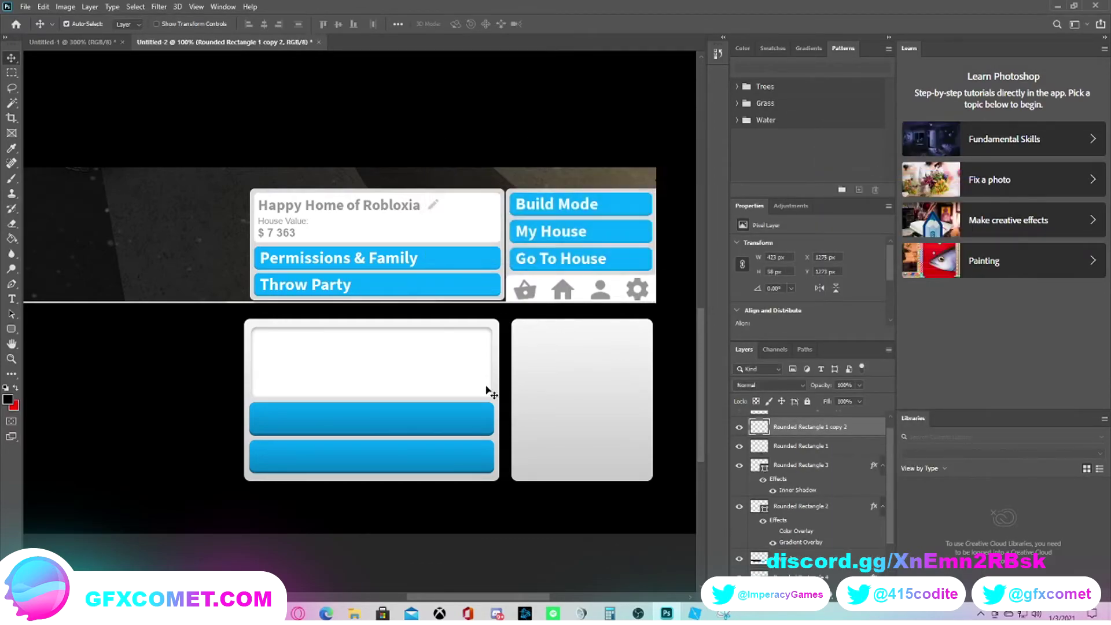
pyautogui.moveTo(468, 428); pyautogui.dragTo(681, 350)
pyautogui.hotkey('ctrl', 't')
pyautogui.press('Return')
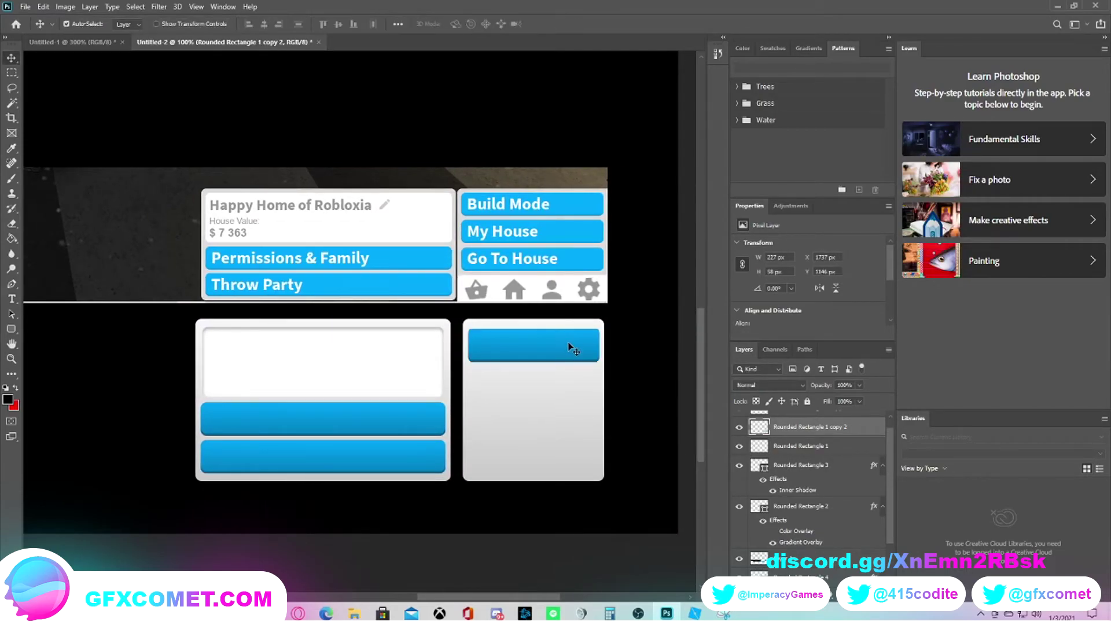
pyautogui.press('Delete')
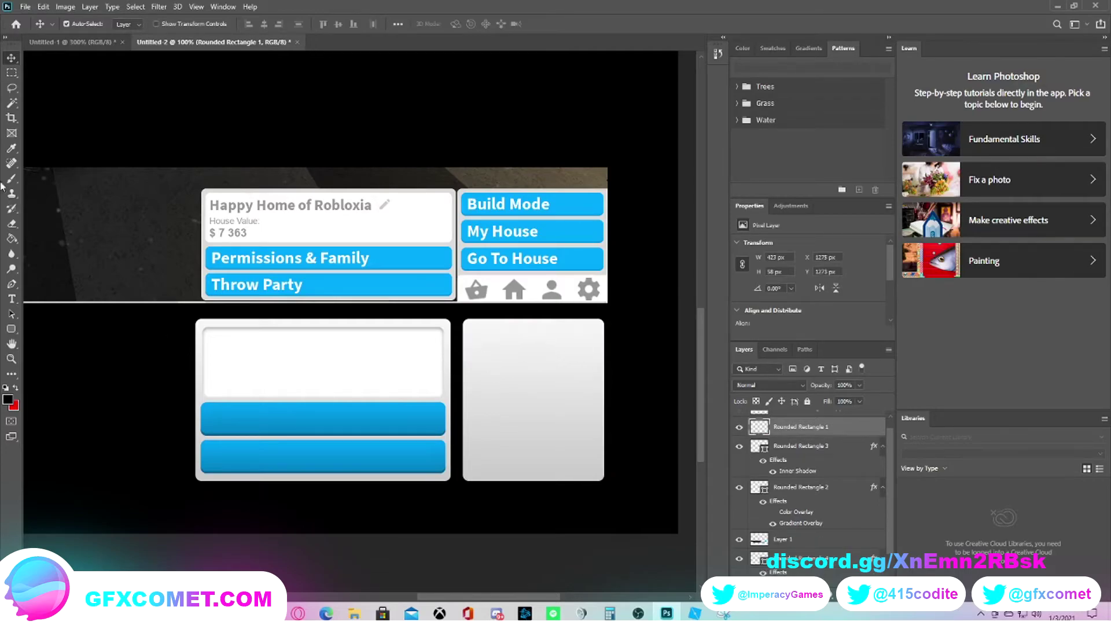
pyautogui.click(11, 328)
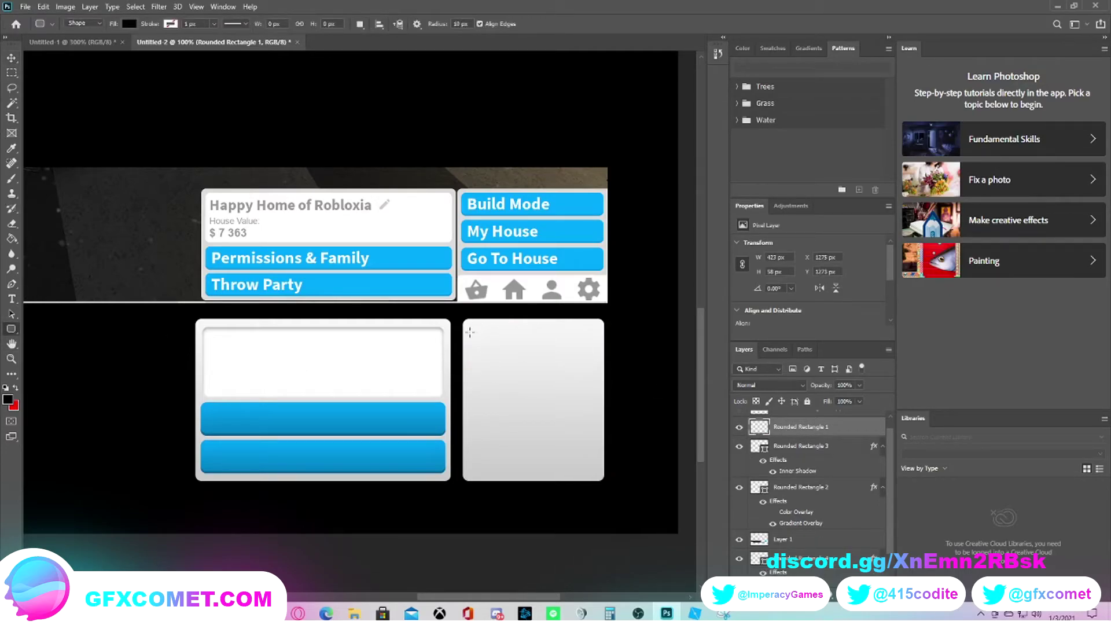
# Draw a black bar of about 228 × 53 px and move it into the right panel
pyautogui.moveTo(466, 331)
pyautogui.mouseDown()
pyautogui.moveTo(535, 365)
pyautogui.moveTo(601, 360)
pyautogui.moveTo(569, 422)
pyautogui.moveTo(520, 434)
pyautogui.mouseUp()
pyautogui.click(11, 58)
pyautogui.hotkey('ctrl', 't')
pyautogui.moveTo(520, 433); pyautogui.dragTo(520, 435)
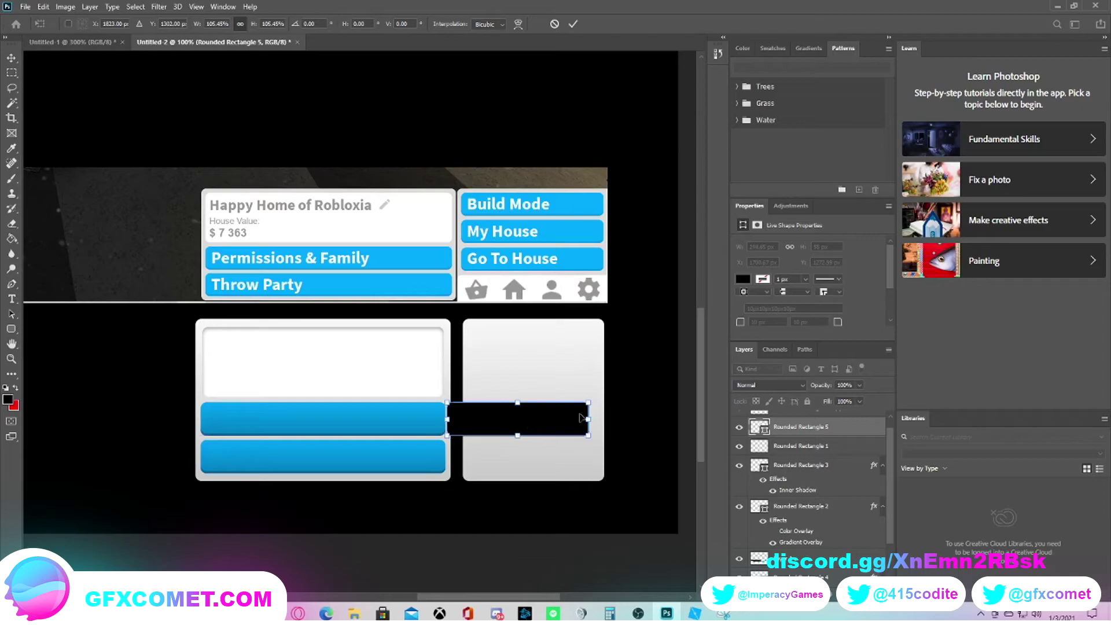
pyautogui.moveTo(590, 418); pyautogui.dragTo(569, 333)
pyautogui.press('Down')
pyautogui.press('Down')
pyautogui.press('Down')
pyautogui.press('Down')
pyautogui.press('Down')
pyautogui.press('Down')
pyautogui.press('Down')
pyautogui.press('Down')
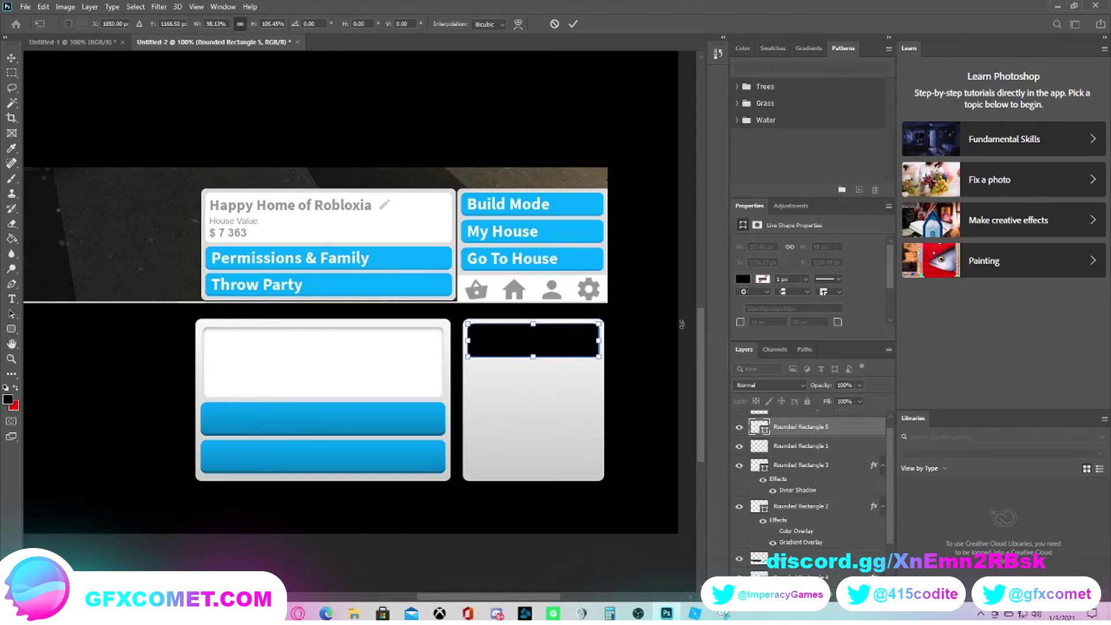
pyautogui.press('Left')
pyautogui.press('Left')
# Zoom in and trim the bar to about 230 × 58 px so it fits the panel width
pyautogui.moveTo(599, 340); pyautogui.dragTo(605, 340)
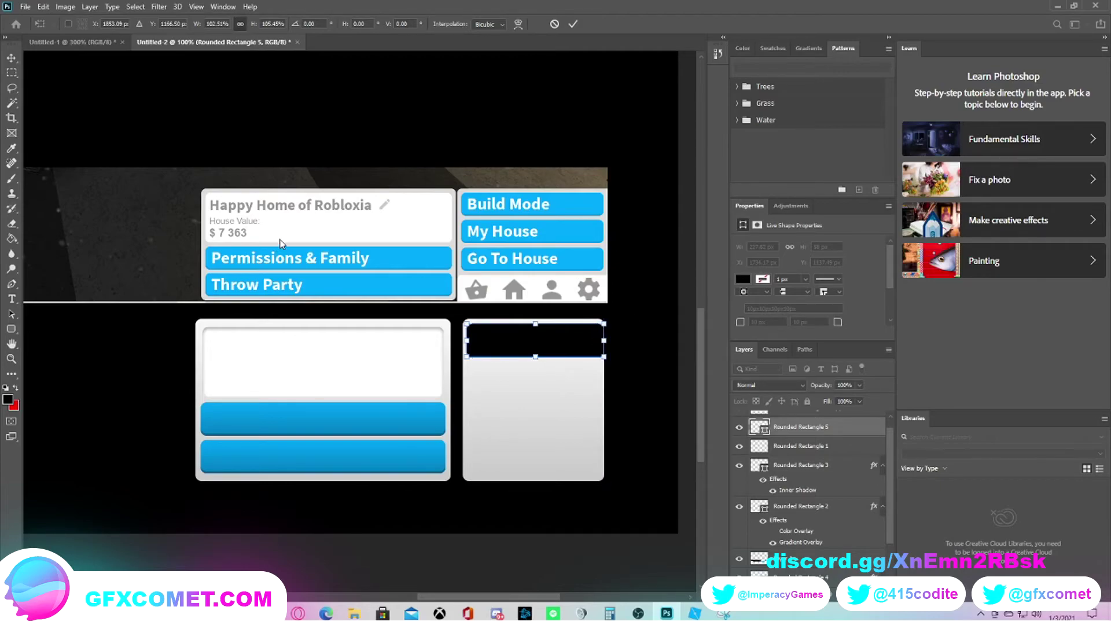
pyautogui.hotkey('ctrl', '+')
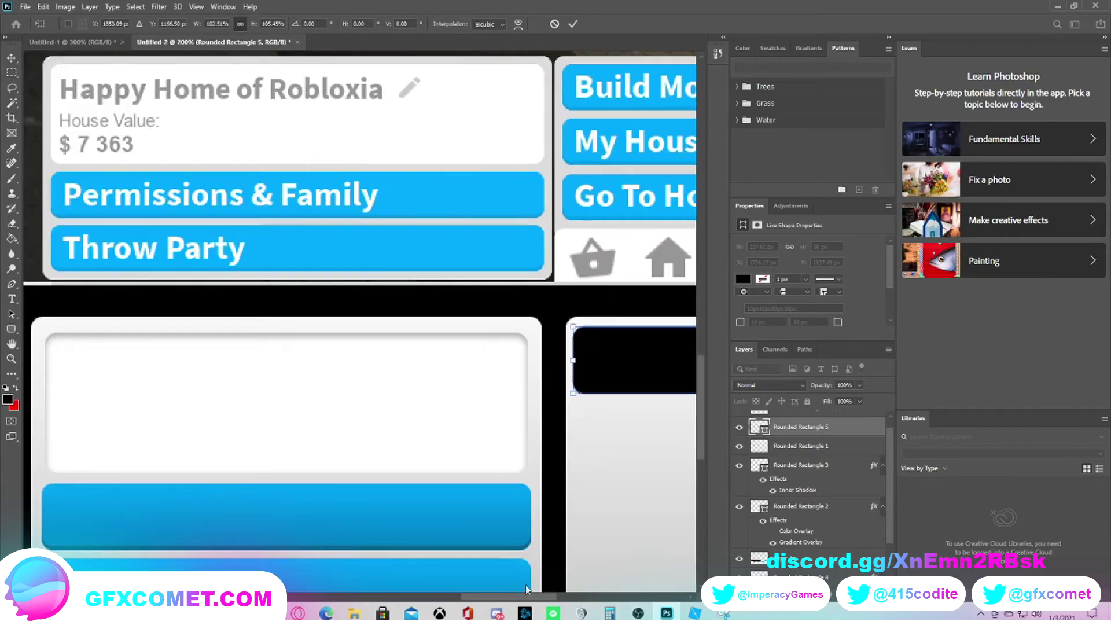
pyautogui.moveTo(539, 598); pyautogui.dragTo(559, 595)
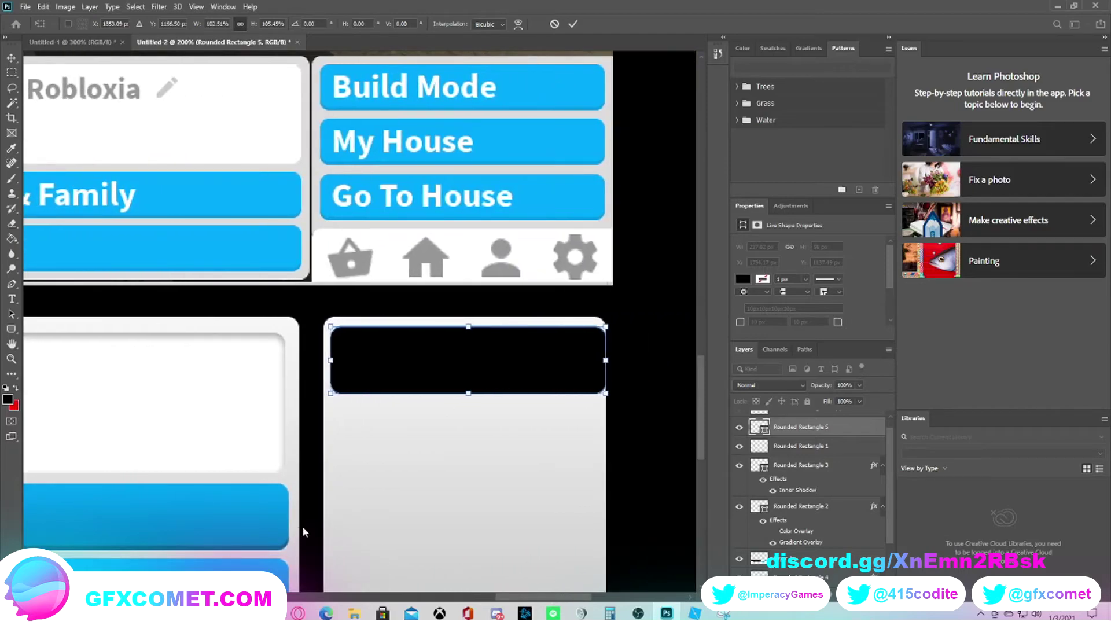
pyautogui.moveTo(336, 359); pyautogui.dragTo(338, 359)
pyautogui.moveTo(600, 360); pyautogui.dragTo(597, 360)
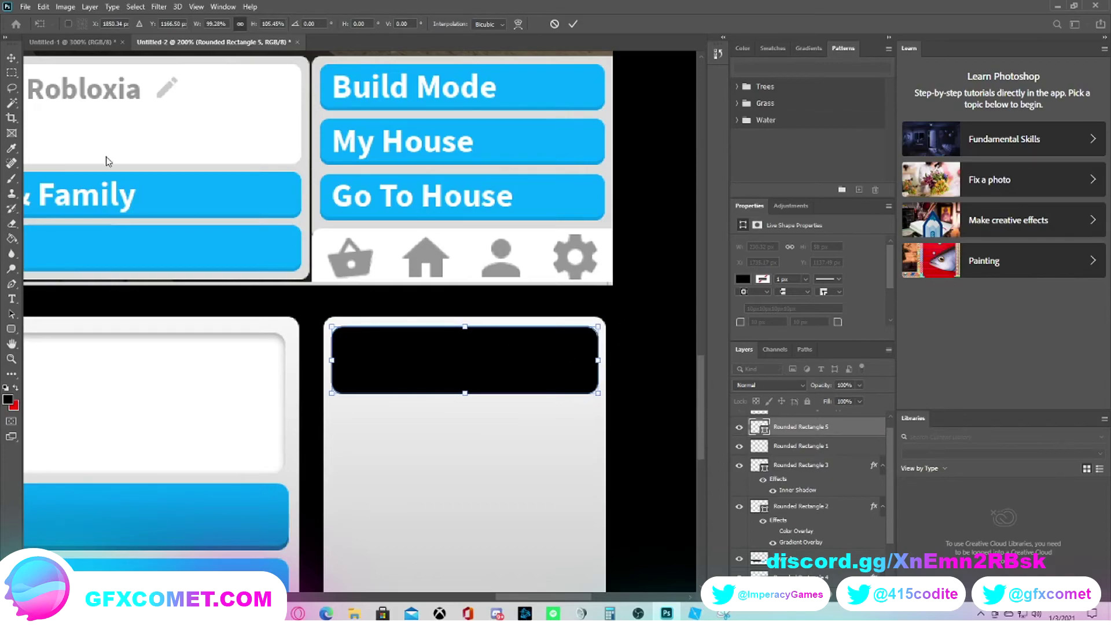
pyautogui.click(11, 58)
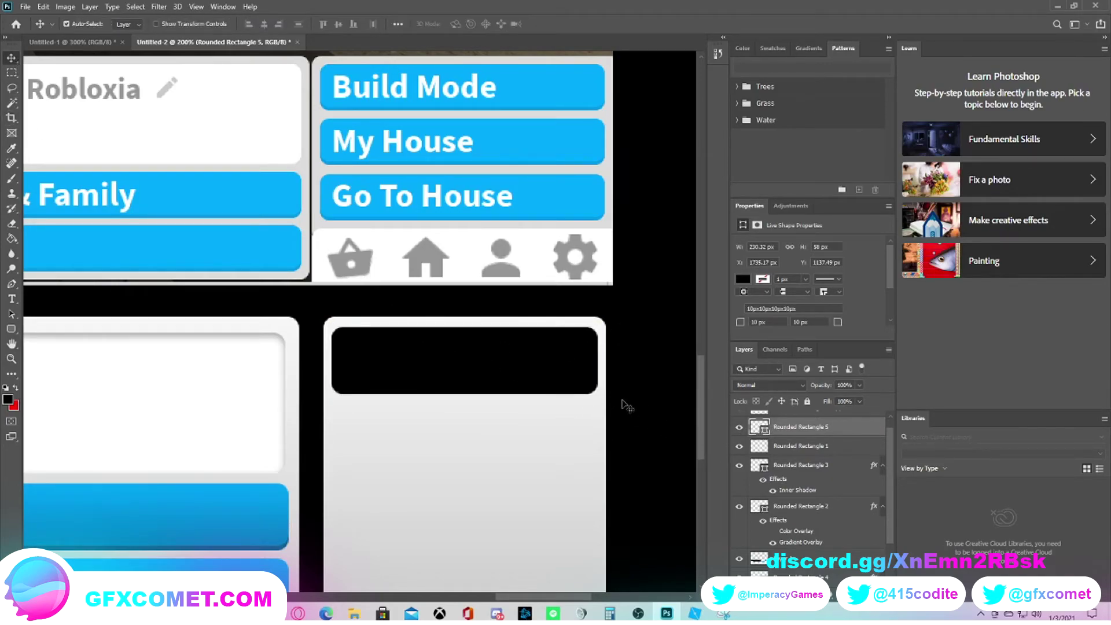
pyautogui.hotkey('ctrl', 'e')
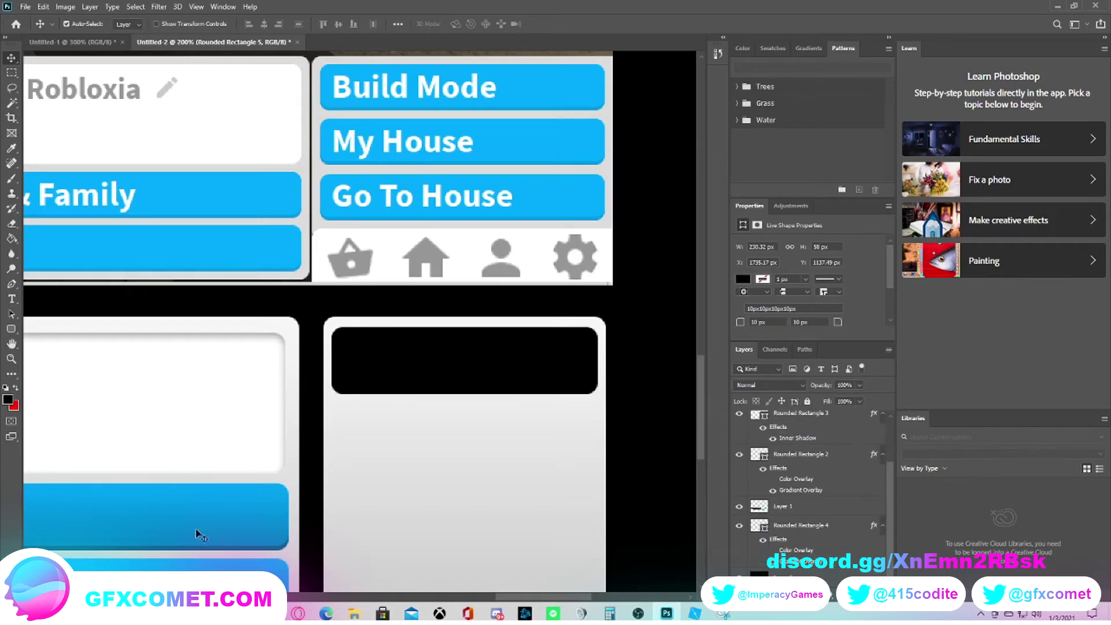
# Undo the accidental merge of the black bar and cancel a first layer-style attempt
pyautogui.hotkey('ctrl', 'z')
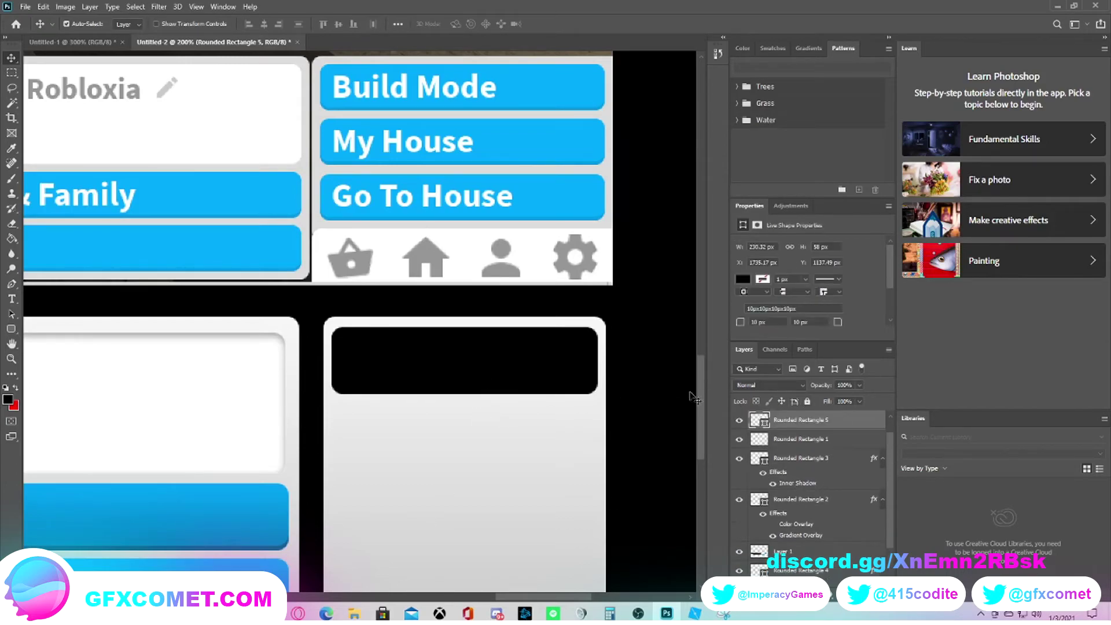
pyautogui.rightClick(858, 415)
pyautogui.click(874, 116)
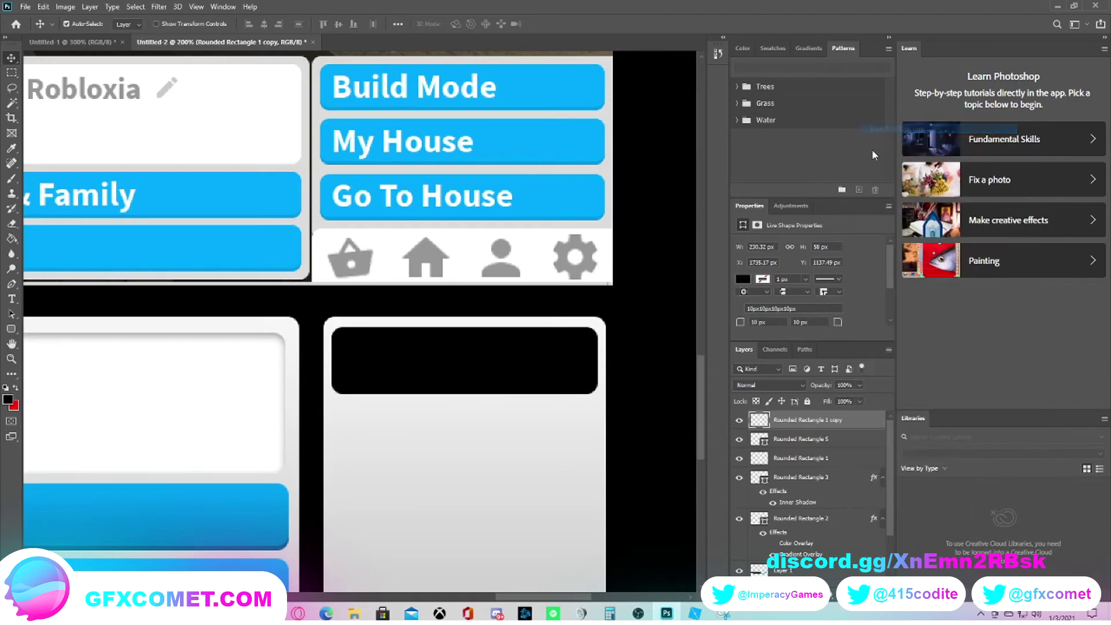
pyautogui.click(561, 493)
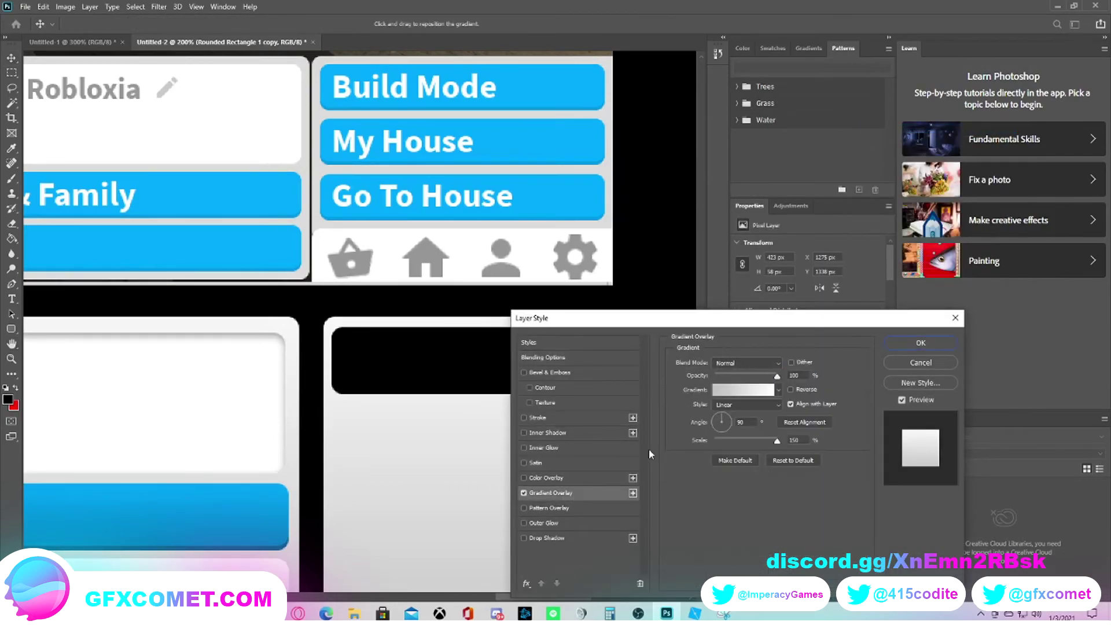
pyautogui.click(922, 363)
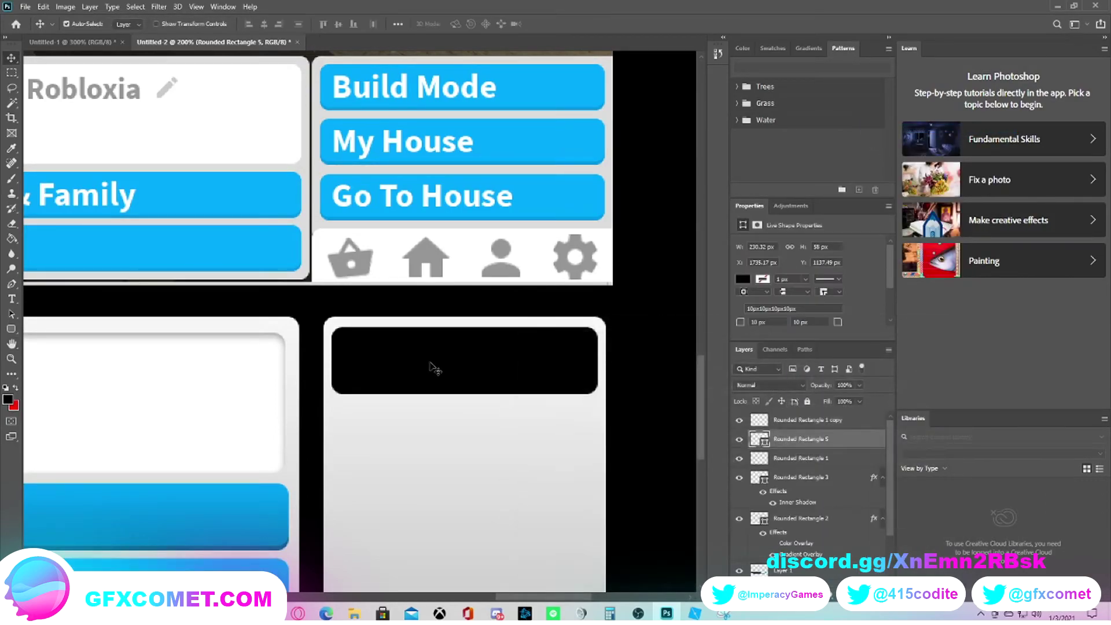
# Give the bar a Gradient Overlay whose left stop is dark blue sampled from a button
pyautogui.rightClick(802, 440)
pyautogui.click(810, 131)
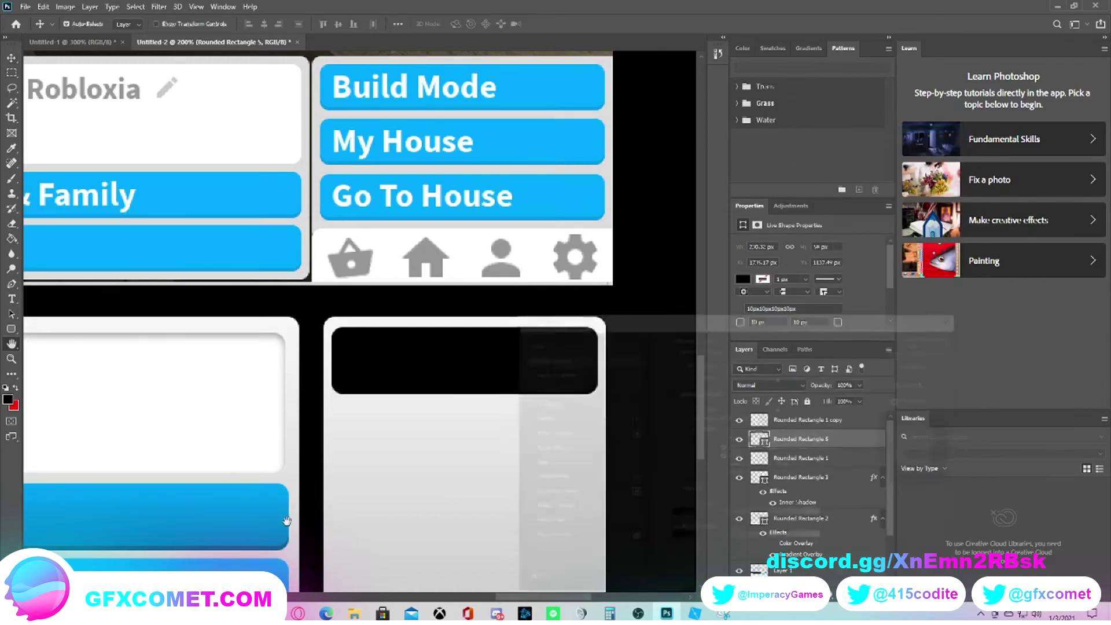
pyautogui.click(558, 494)
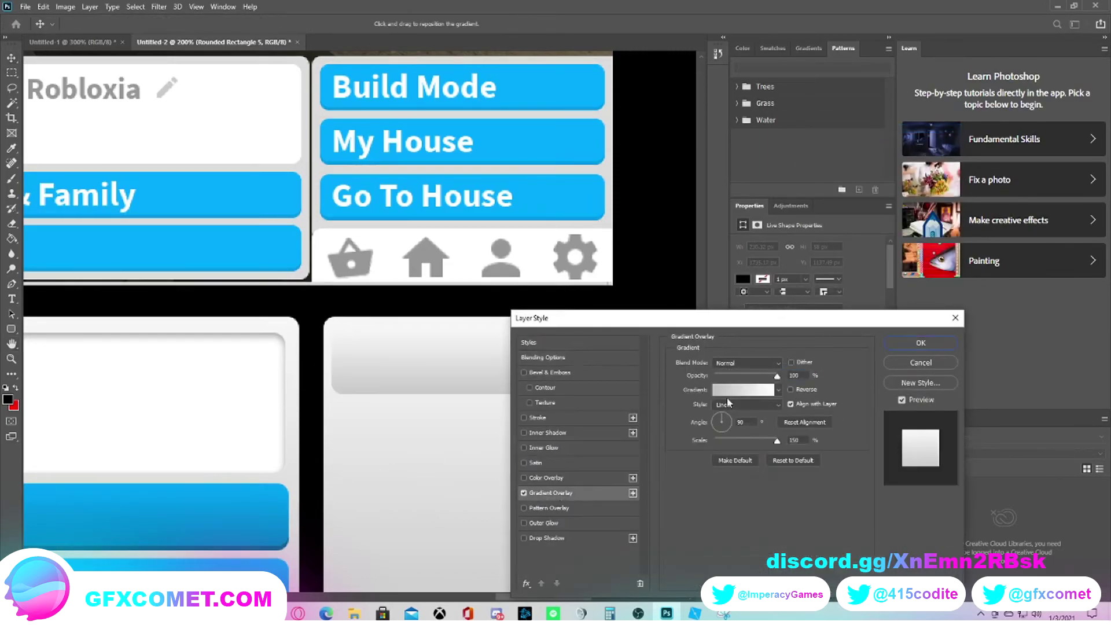
pyautogui.click(728, 391)
pyautogui.doubleClick(597, 327)
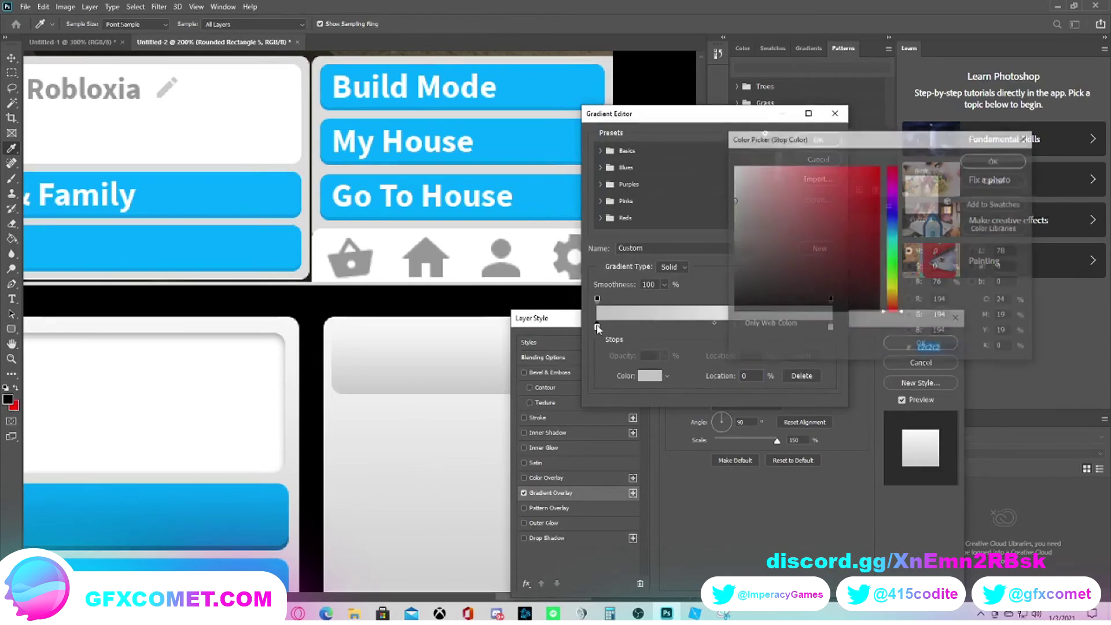
pyautogui.click(197, 540)
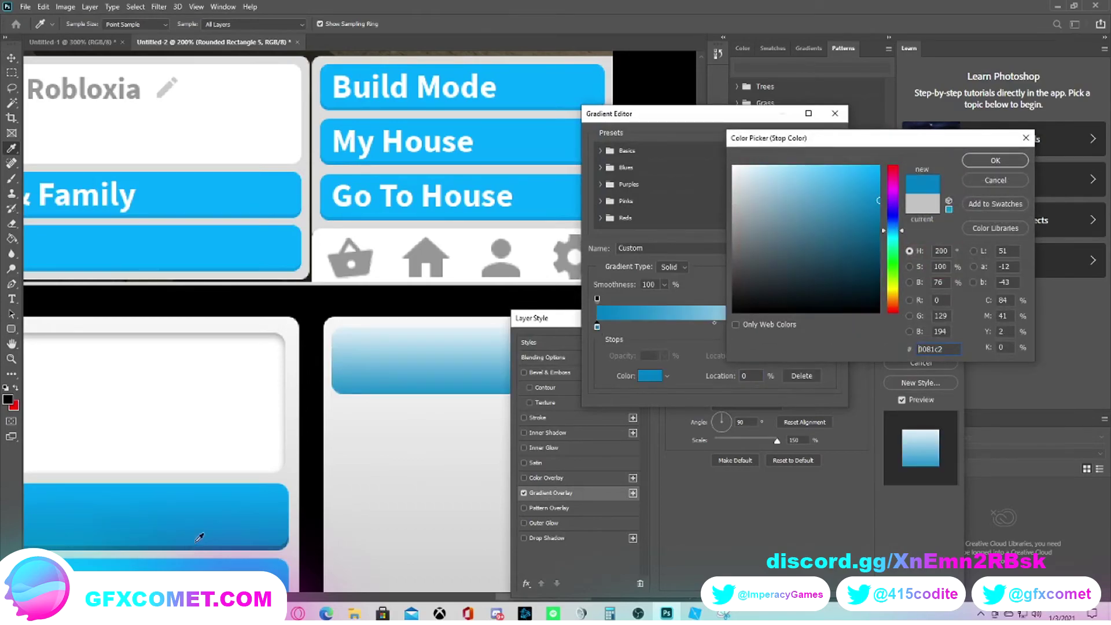
pyautogui.click(275, 539)
pyautogui.click(975, 165)
# Set the right gradient stop to a lighter button blue and add a Drop Shadow
pyautogui.doubleClick(830, 328)
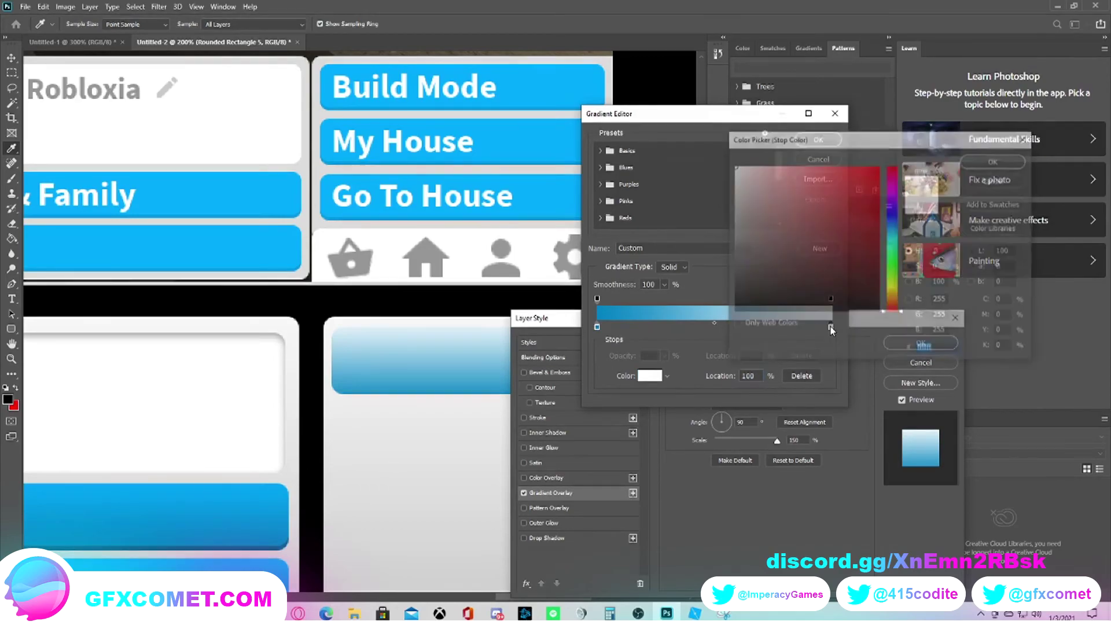
pyautogui.click(250, 482)
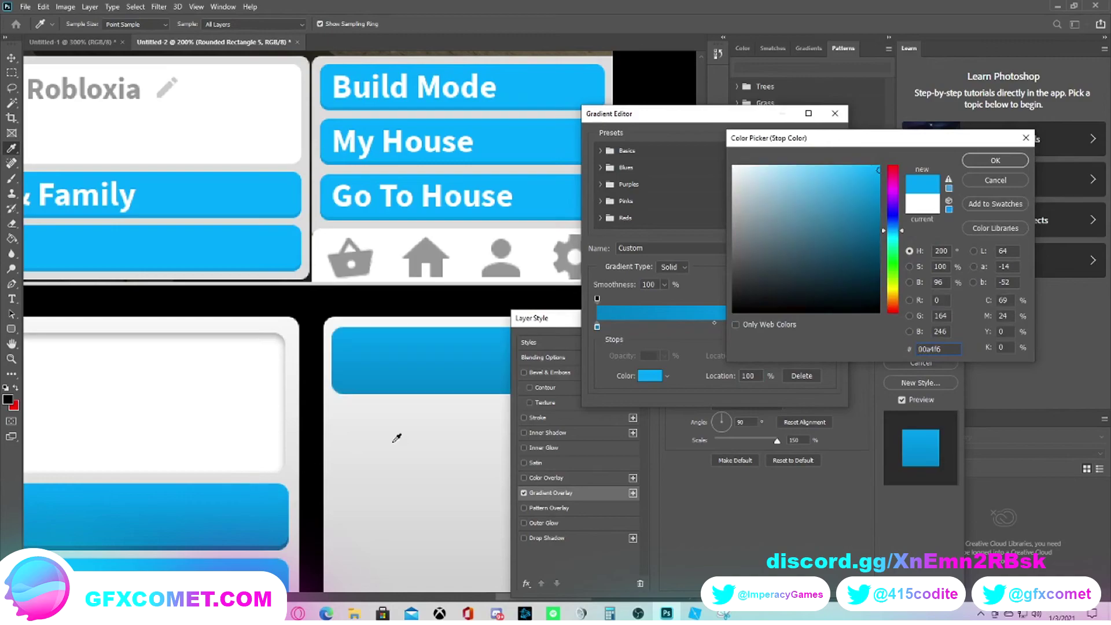
pyautogui.click(988, 161)
pyautogui.click(817, 135)
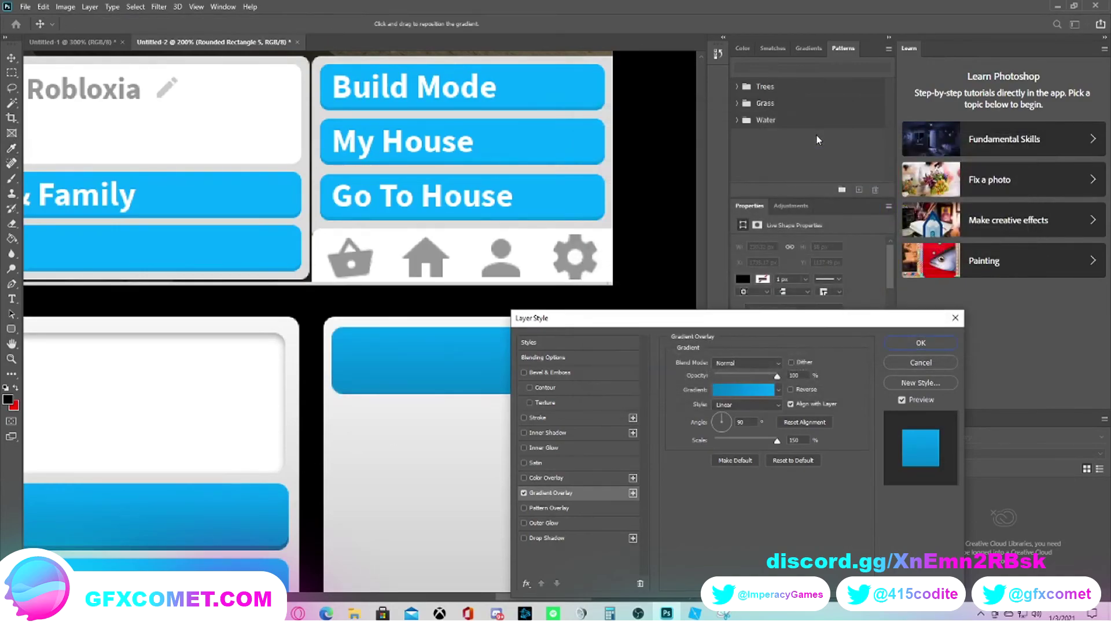
pyautogui.click(547, 539)
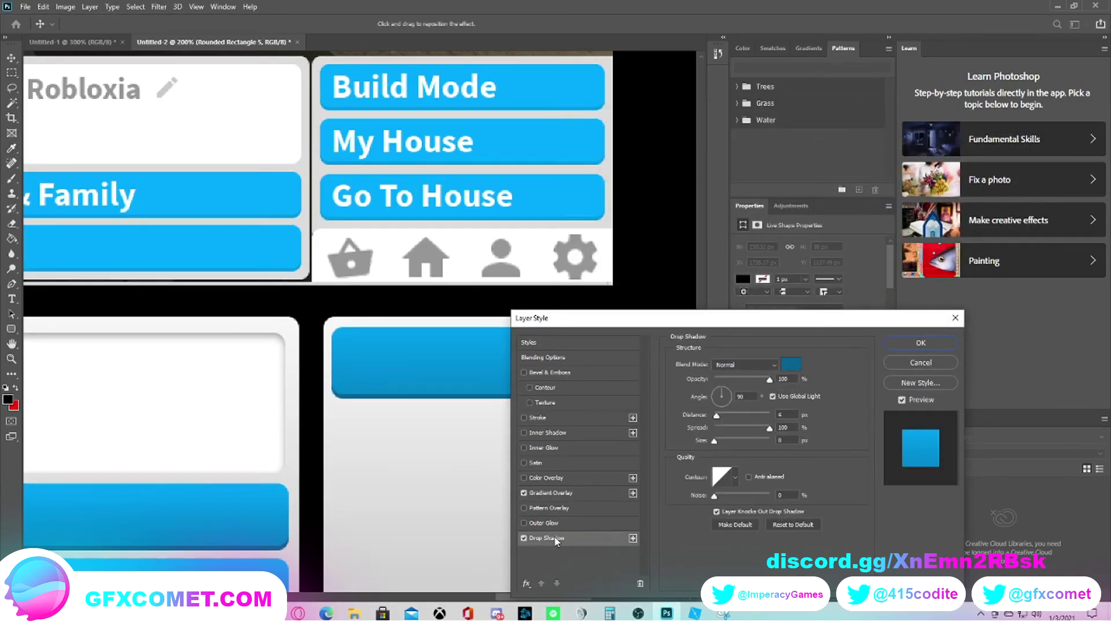
pyautogui.click(920, 342)
pyautogui.scroll(-3, 414, 366)
pyautogui.hotkey('ctrl', '-')
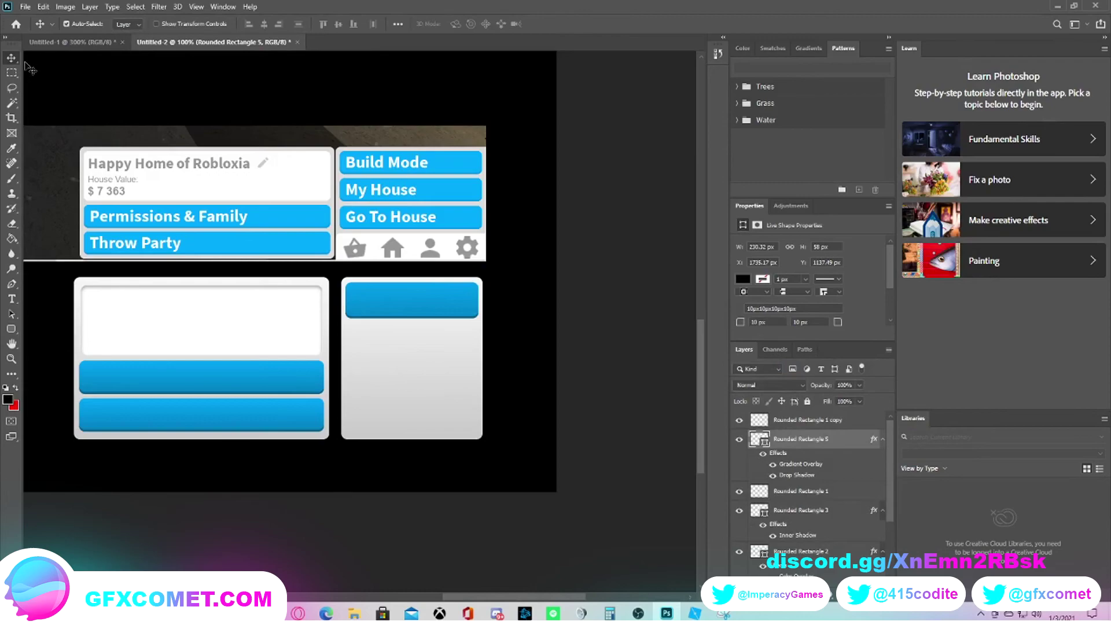
# Duplicate the blue button layer and place the copy just below the original
pyautogui.rightClick(838, 436)
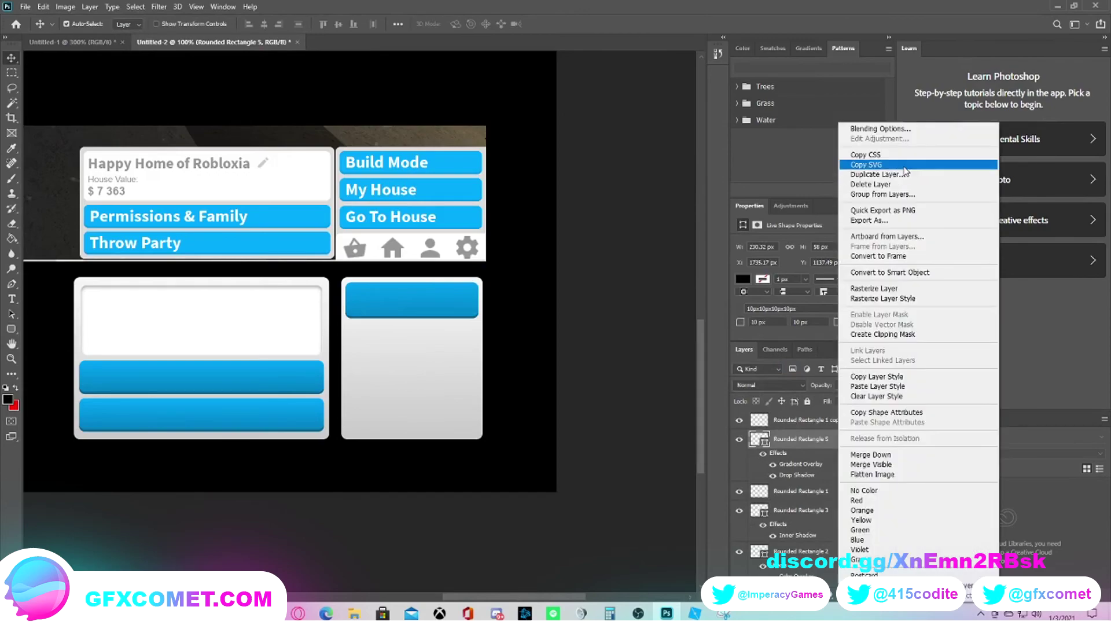
pyautogui.click(900, 175)
pyautogui.click(642, 172)
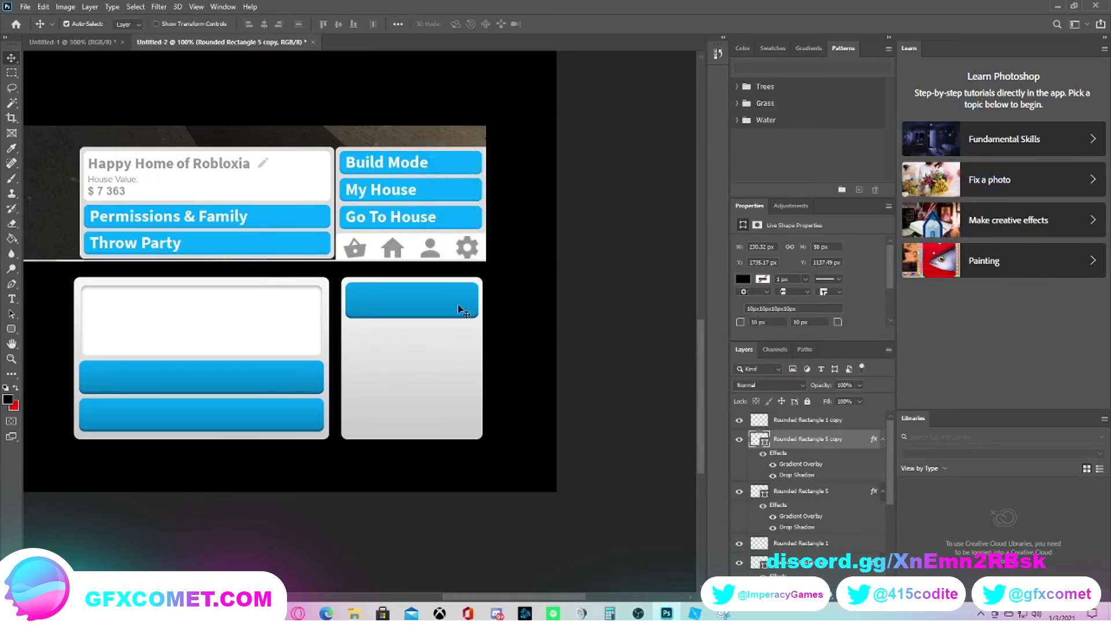
pyautogui.moveTo(457, 304); pyautogui.dragTo(454, 348)
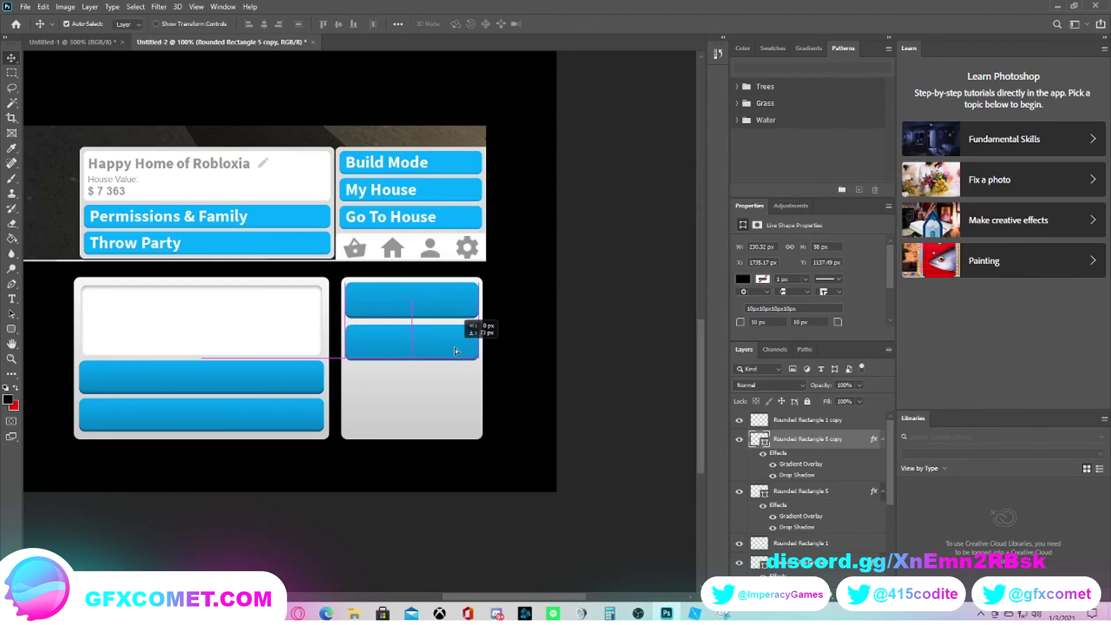
pyautogui.press('Up')
pyautogui.press('Up')
pyautogui.press('Up')
pyautogui.press('Up')
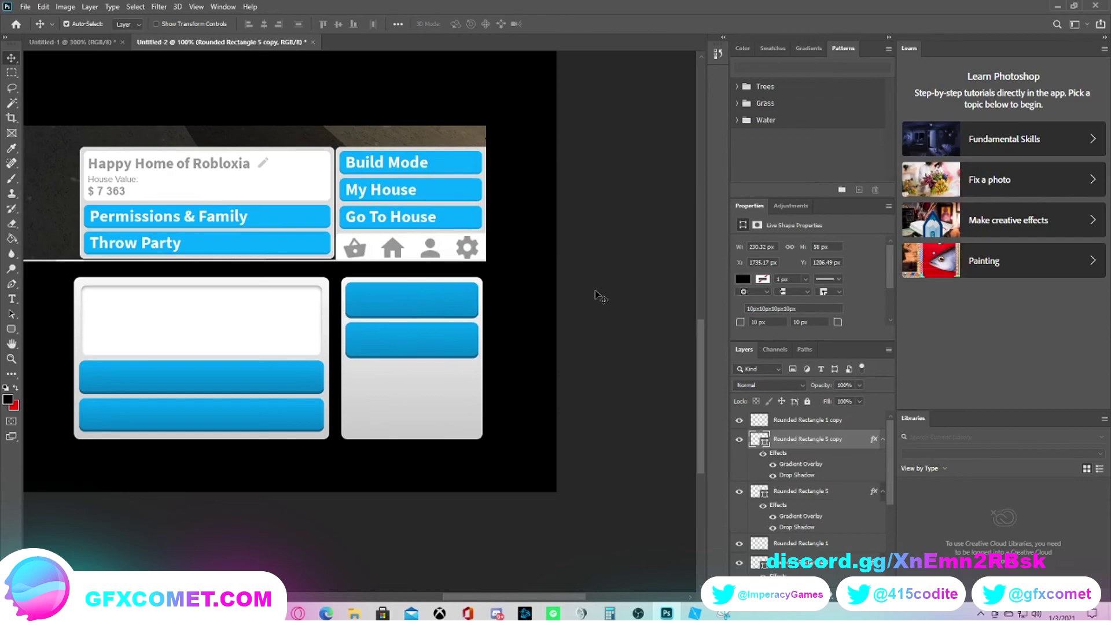
# Duplicate the copied button layer again, creating Rounded Rectangle 5 copy 2
pyautogui.rightClick(804, 439)
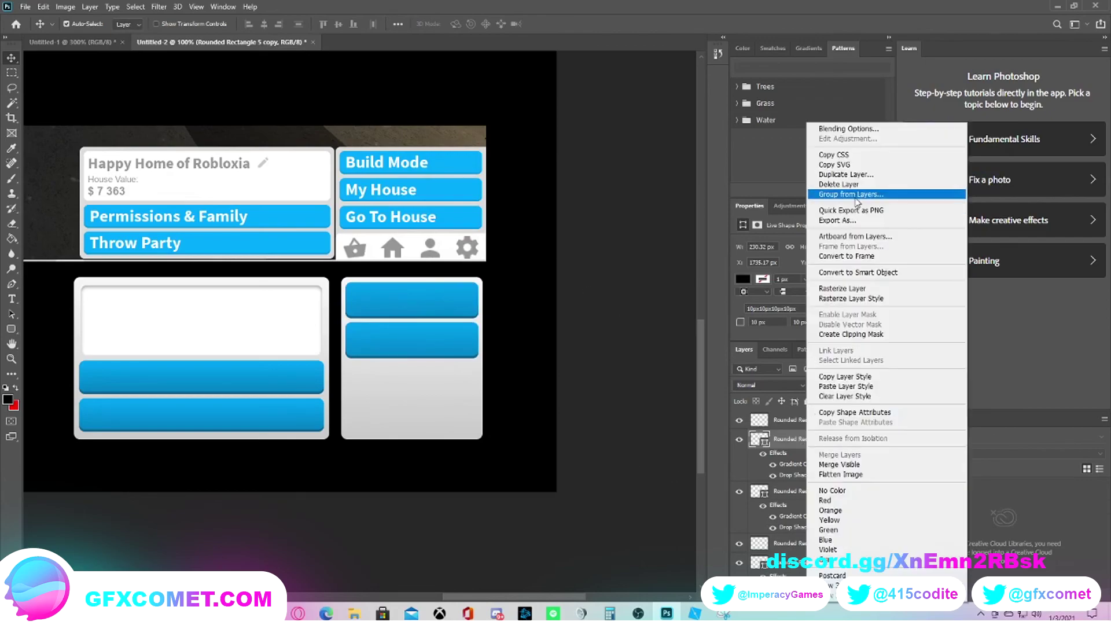
pyautogui.click(862, 177)
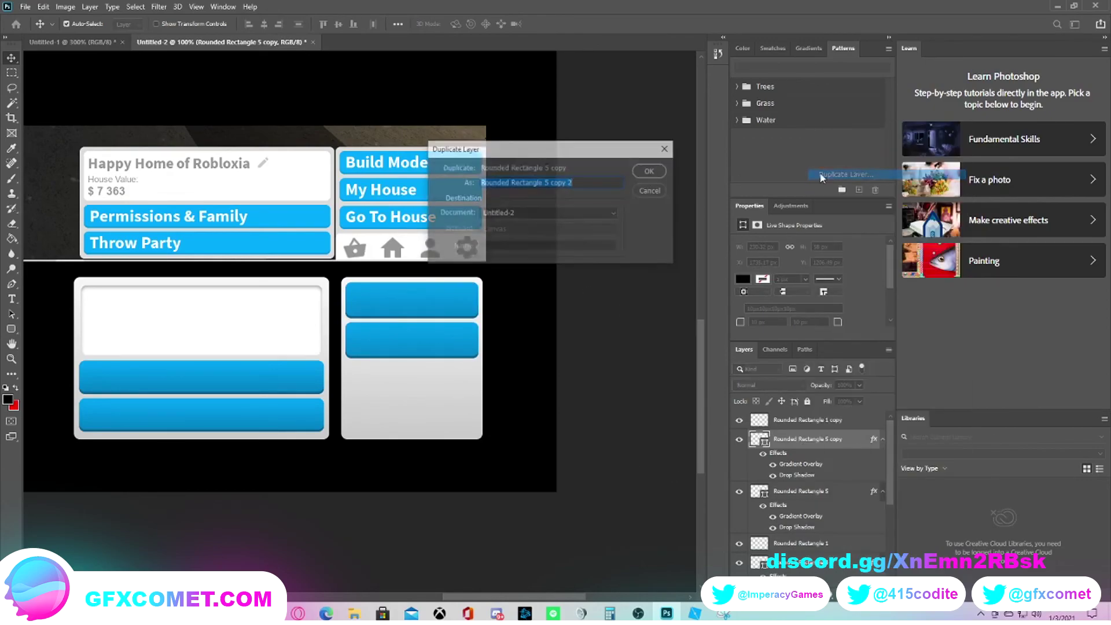
pyautogui.click(653, 170)
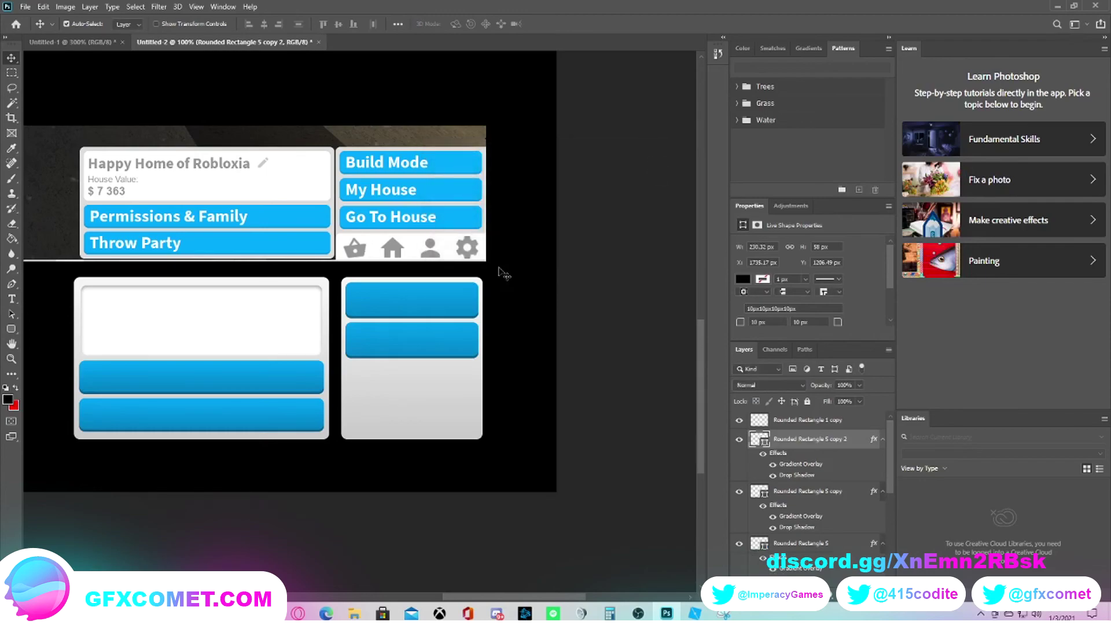